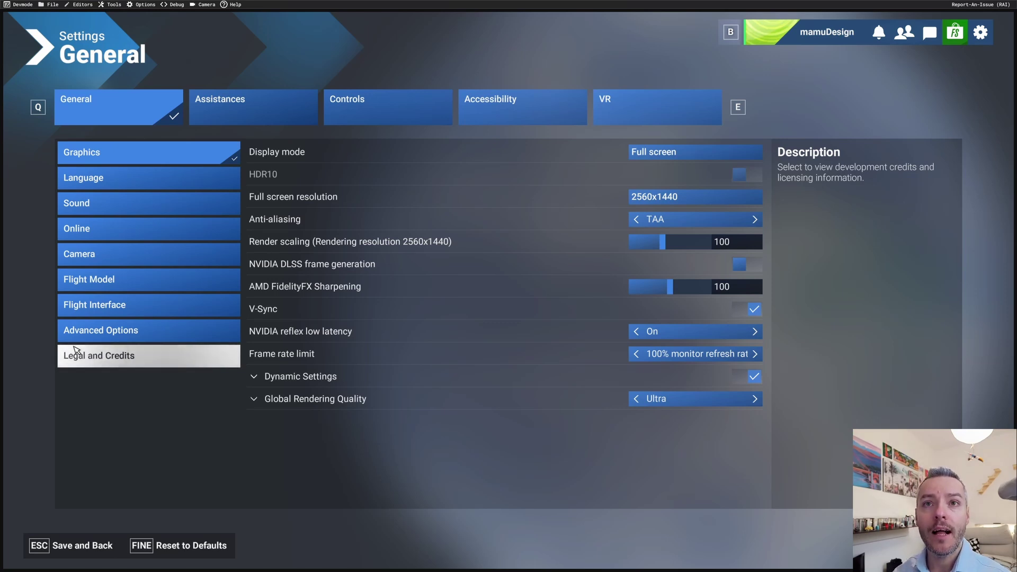
# Step: Enable Developer Mode in Advanced Options, toggle Display FPS on and off, then save back
pyautogui.click(79, 332)
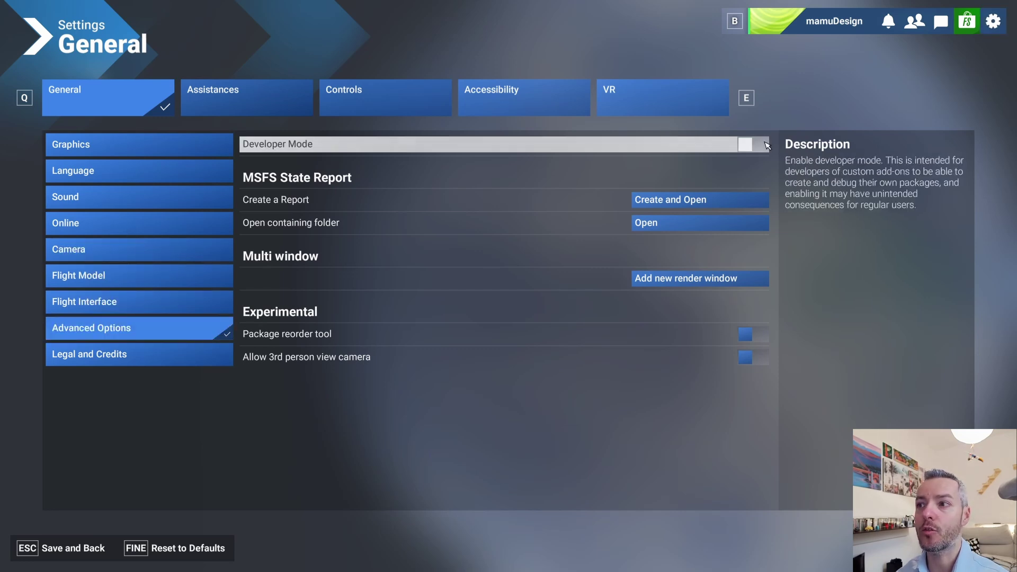
pyautogui.click(767, 146)
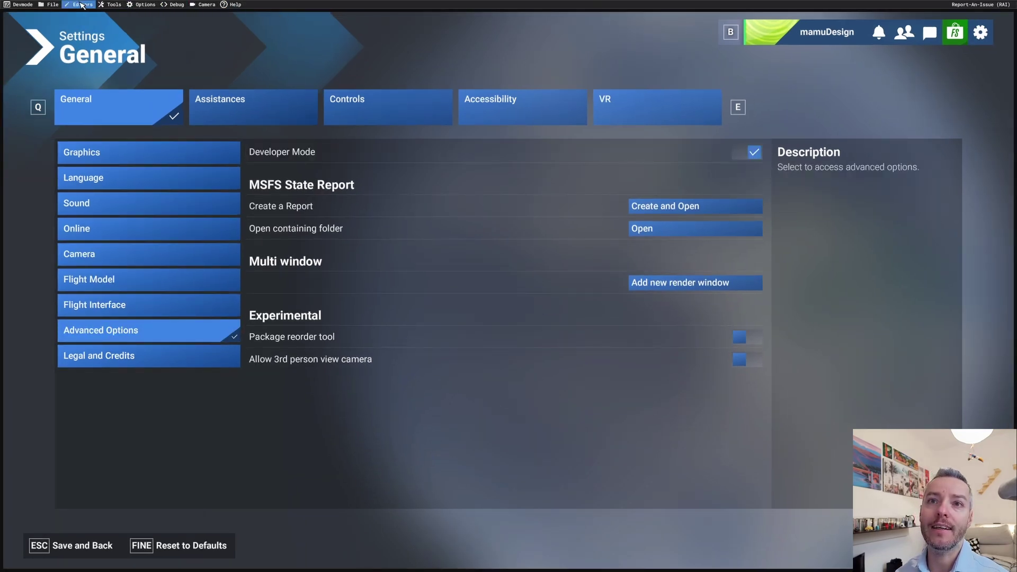
pyautogui.click(180, 5)
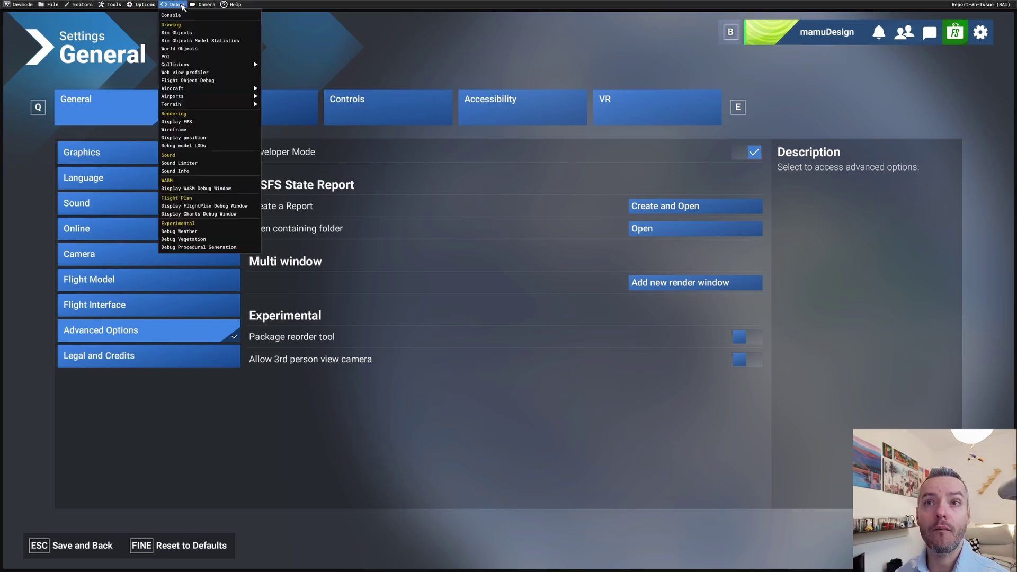
pyautogui.click(191, 126)
pyautogui.click(173, 5)
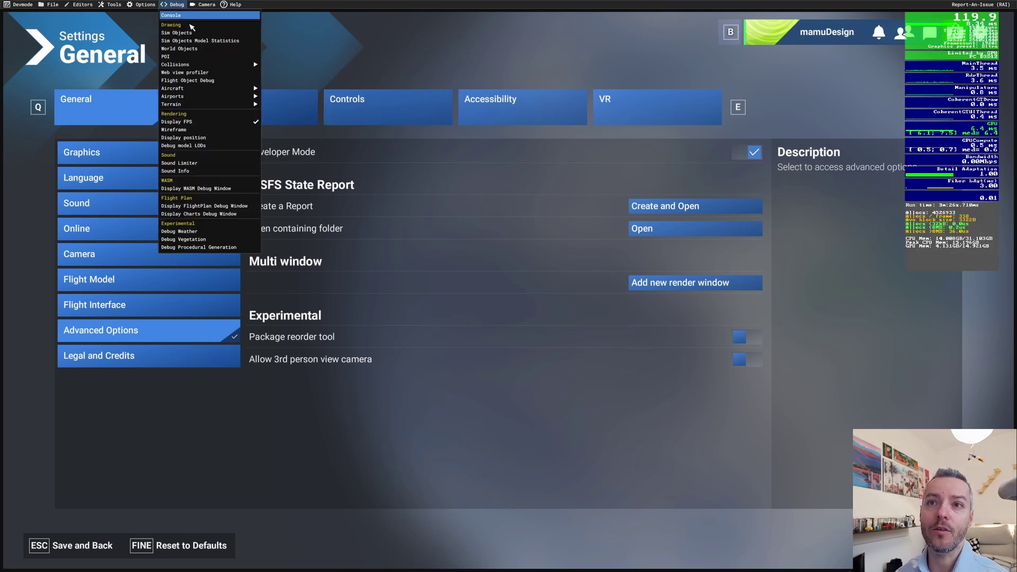
pyautogui.click(200, 123)
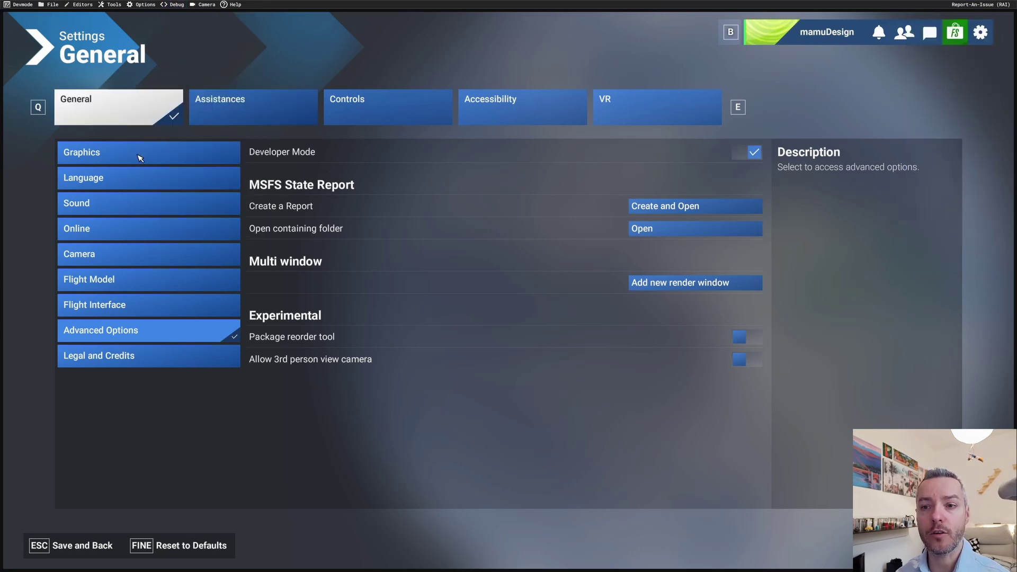
pyautogui.click(81, 551)
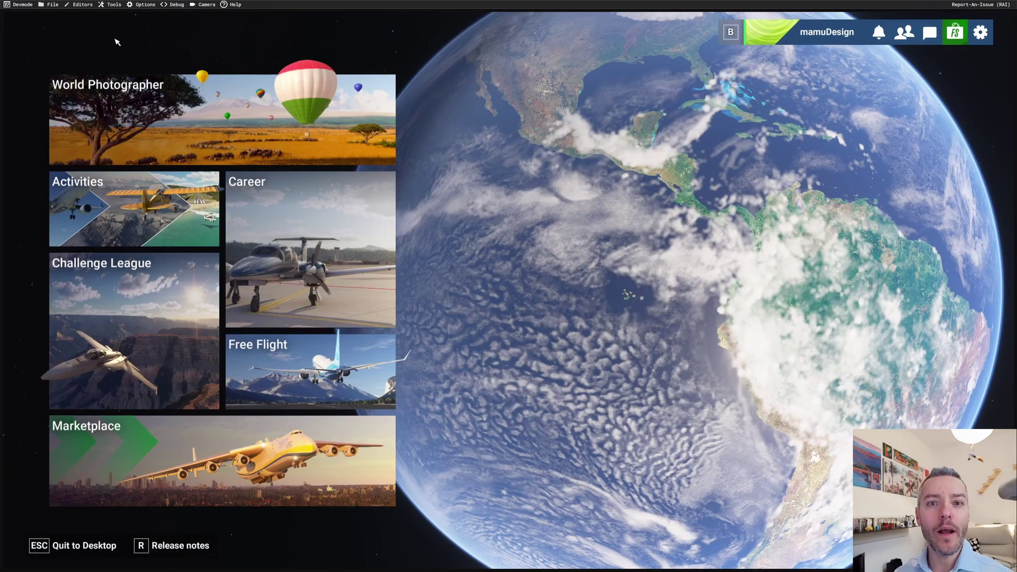
# Step: Start a new project named test-project-tutorial
pyautogui.click(56, 5)
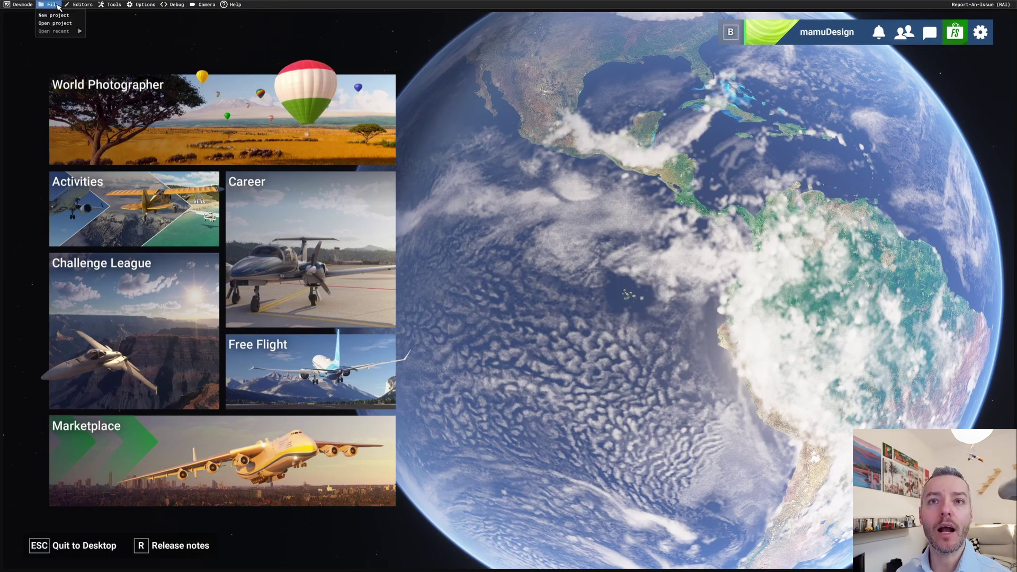
pyautogui.click(54, 15)
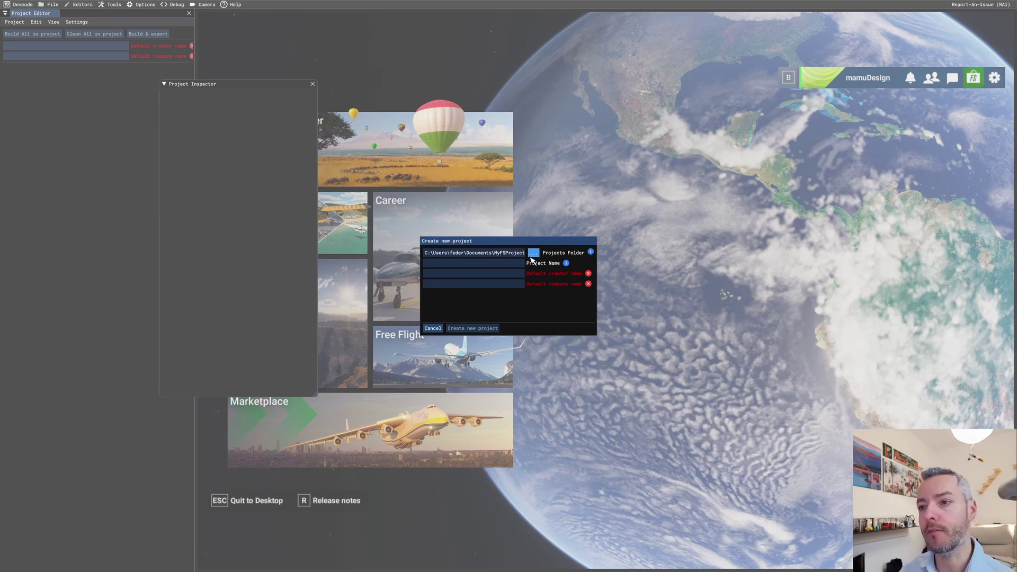
pyautogui.click(496, 263)
pyautogui.write('tes')
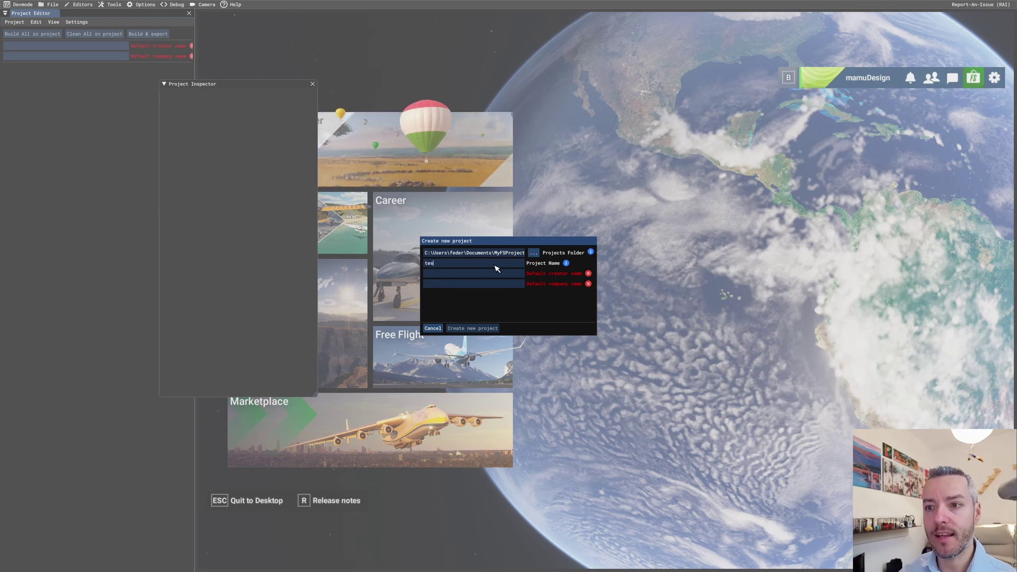
pyautogui.write('t-project-')
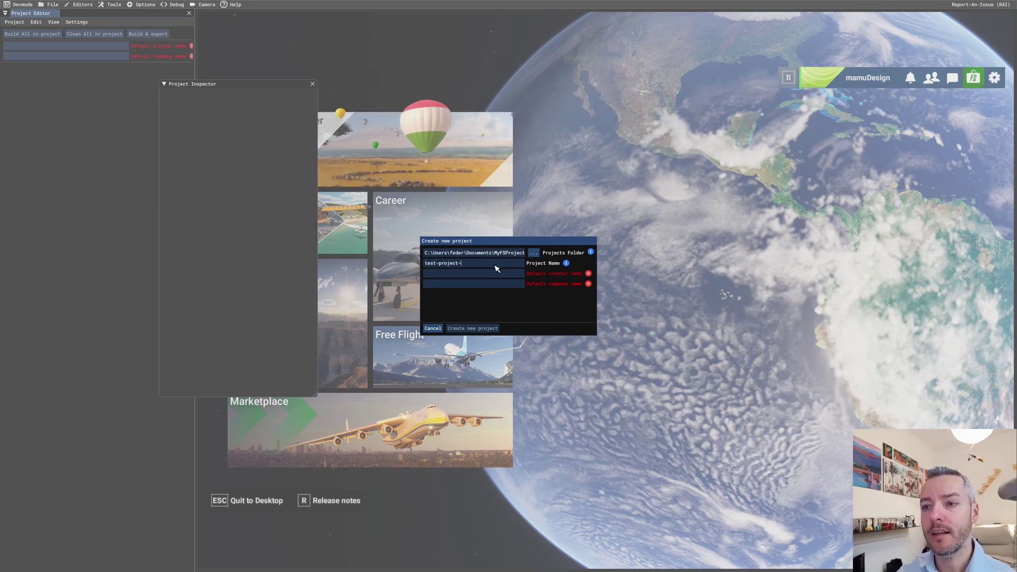
pyautogui.write('tutorial')
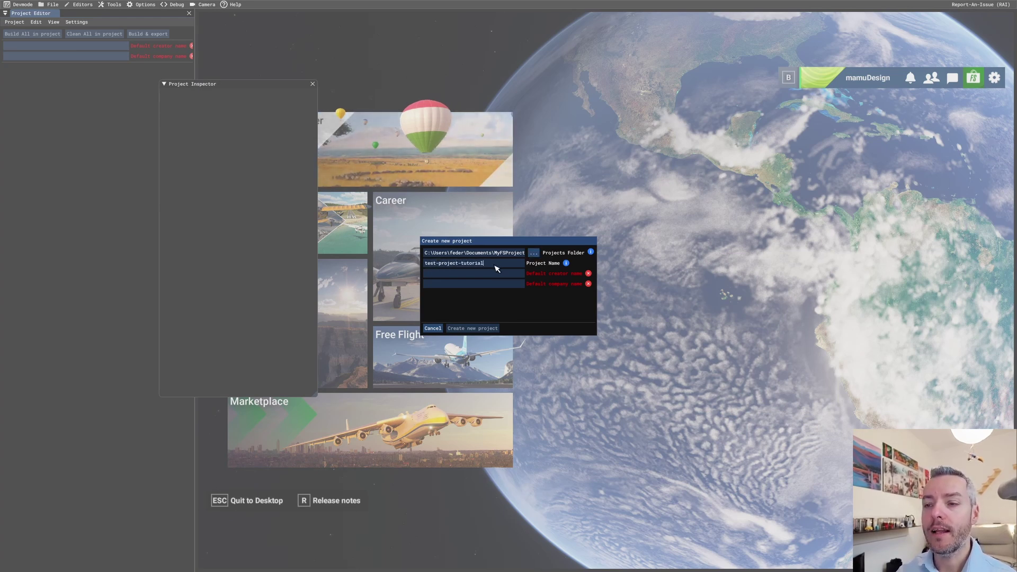
pyautogui.press('Return')
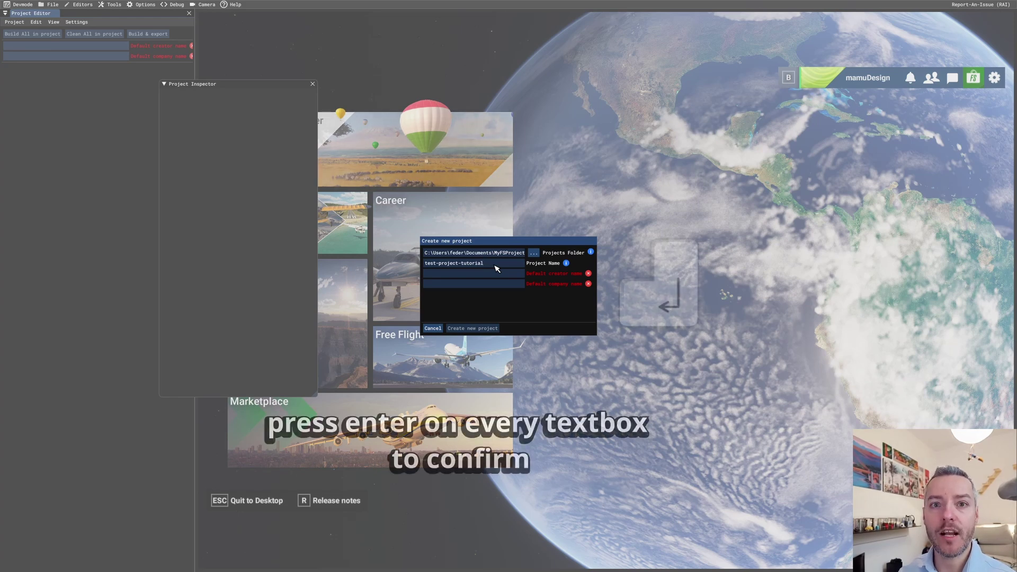
# Step: Set both default creator and company name to mamuDesign
pyautogui.click(481, 275)
pyautogui.write('mamuDesign')
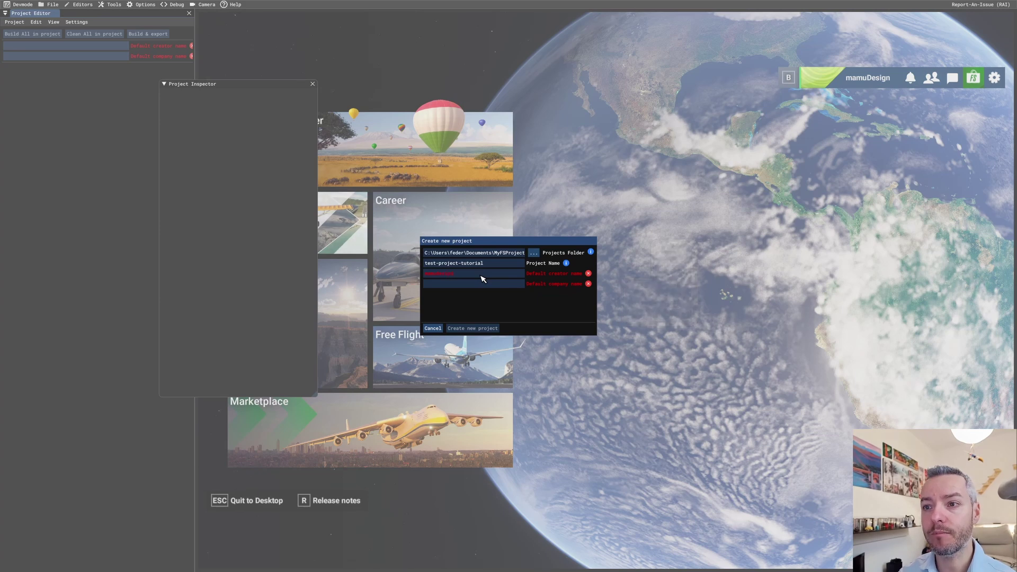
pyautogui.press('Return')
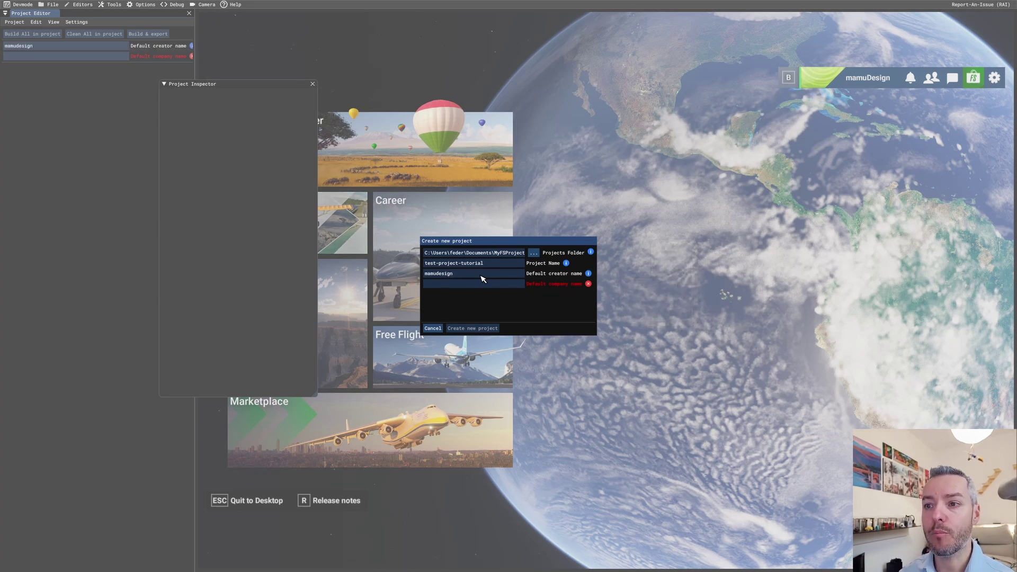
pyautogui.click(482, 285)
pyautogui.write('mamuDe')
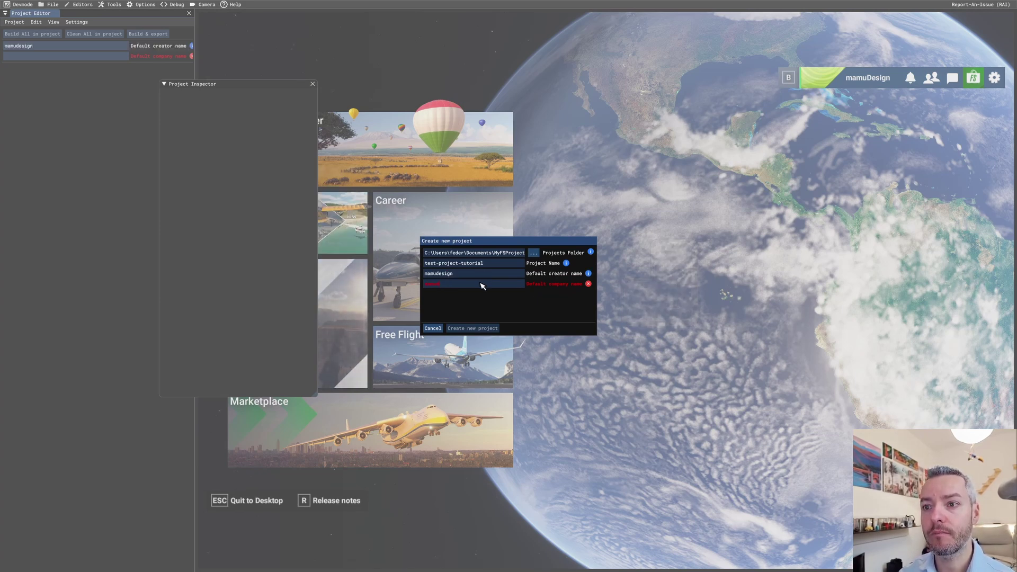
pyautogui.write('sign')
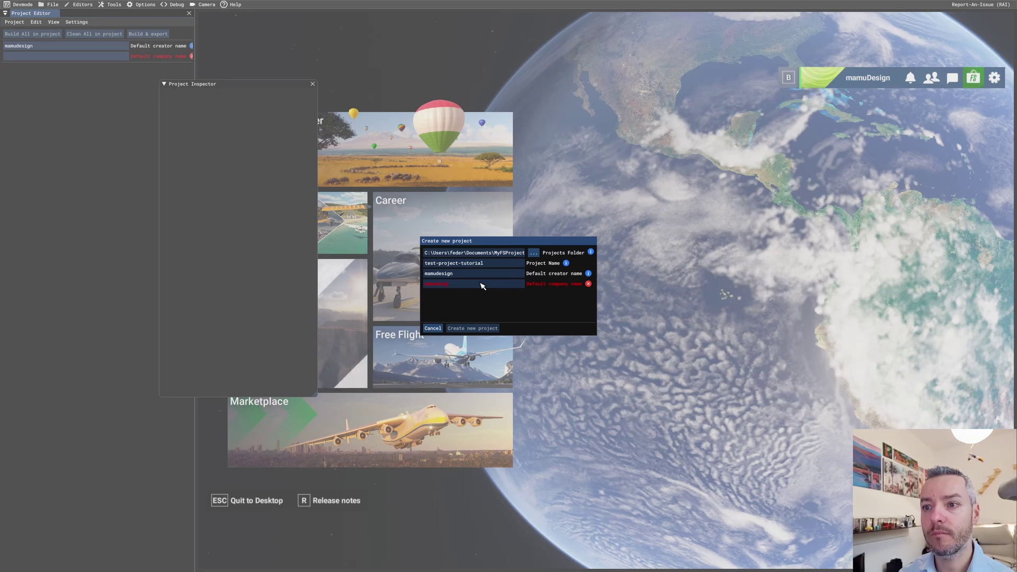
pyautogui.press('Return')
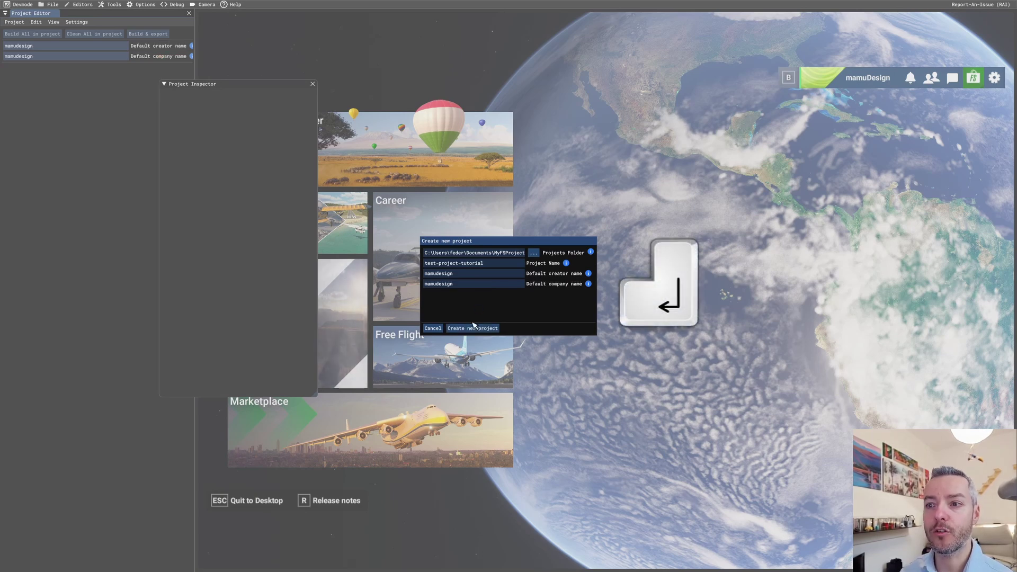
# Step: Create the project and add a new package of Custom type
pyautogui.click(473, 328)
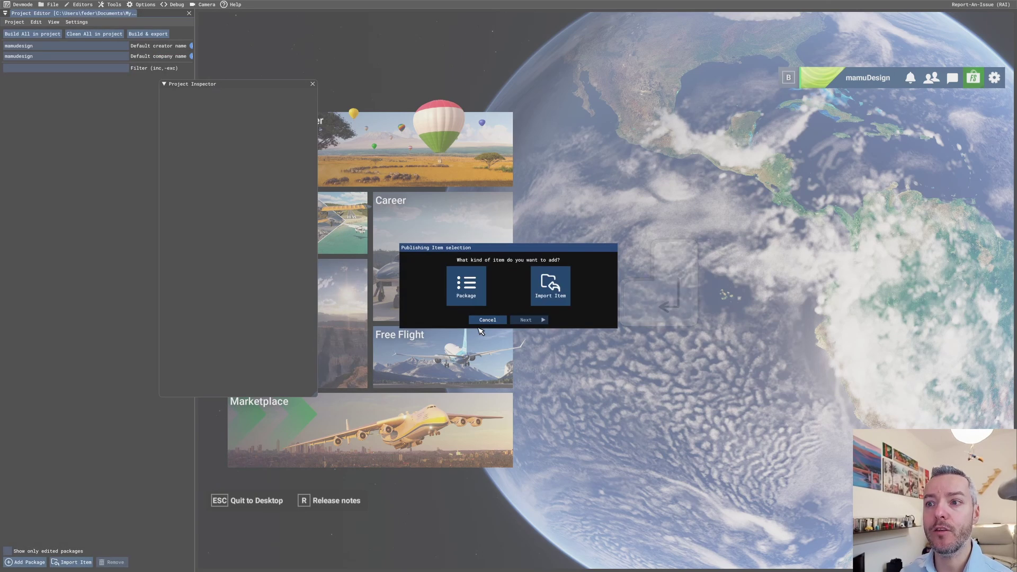
pyautogui.click(473, 290)
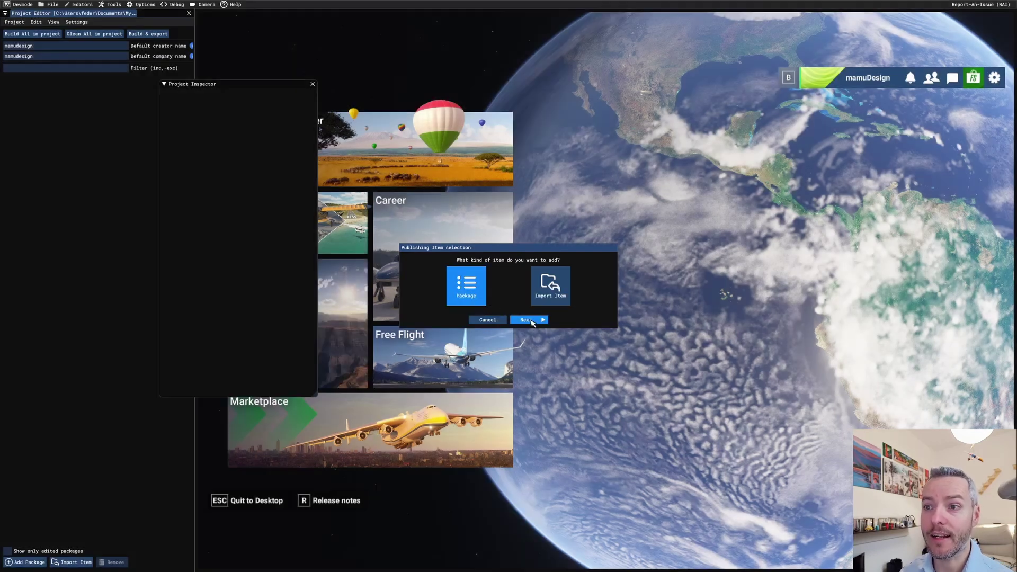
pyautogui.click(530, 320)
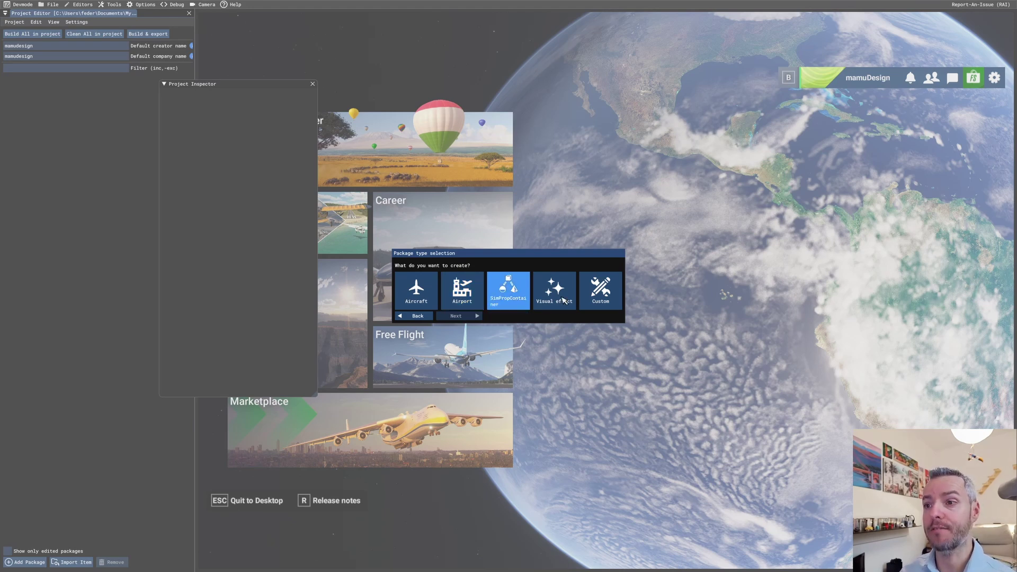
pyautogui.click(604, 299)
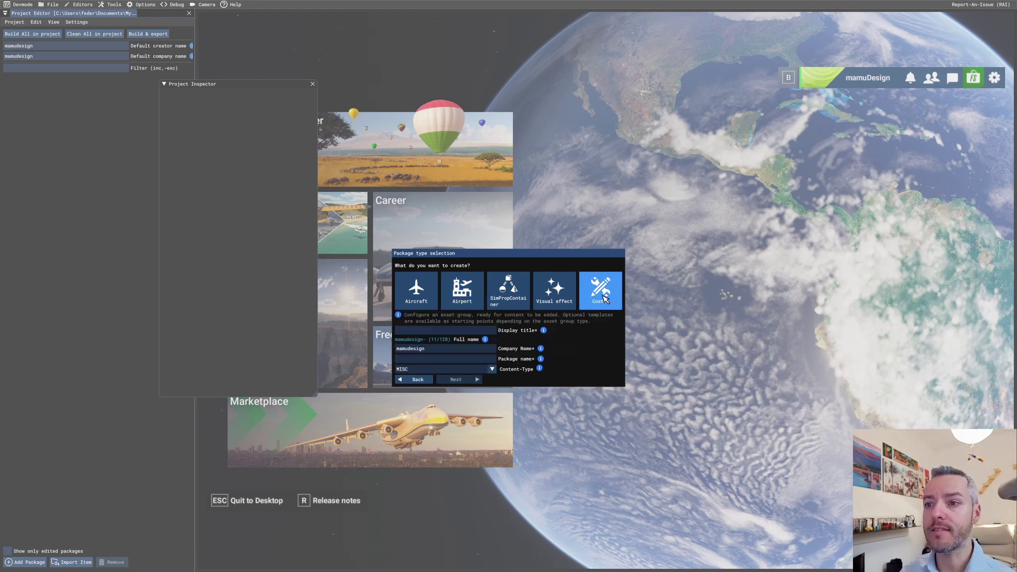
# Step: Give the package display title and name test2024 with content type SCENERY, then continue
pyautogui.click(455, 331)
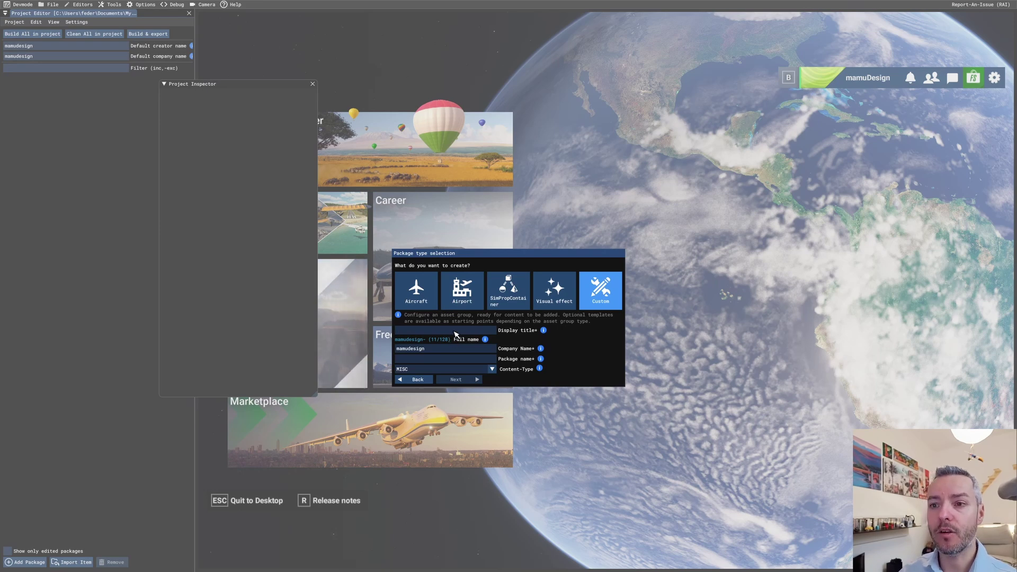
pyautogui.write('test2024')
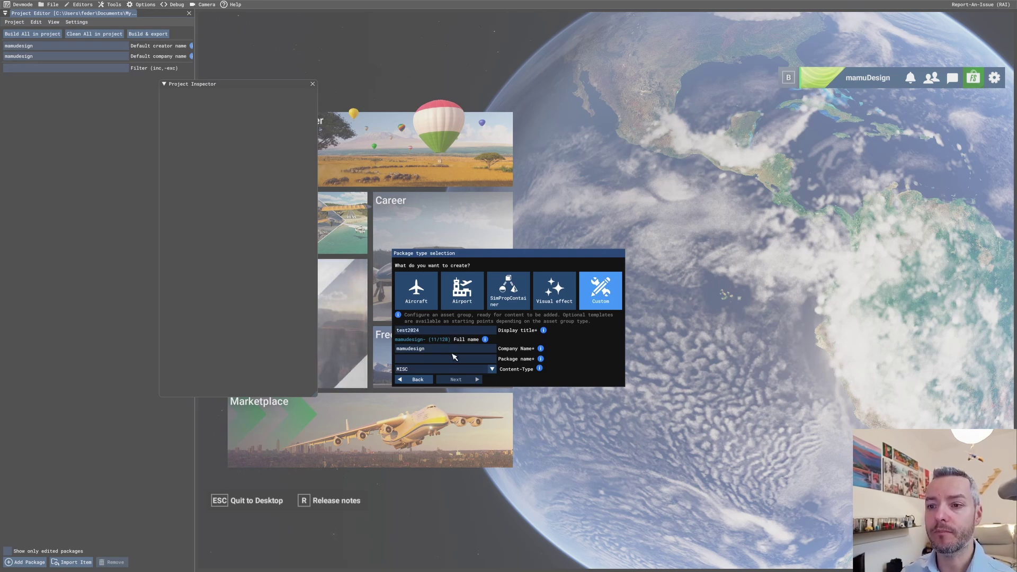
pyautogui.click(453, 360)
pyautogui.write('test')
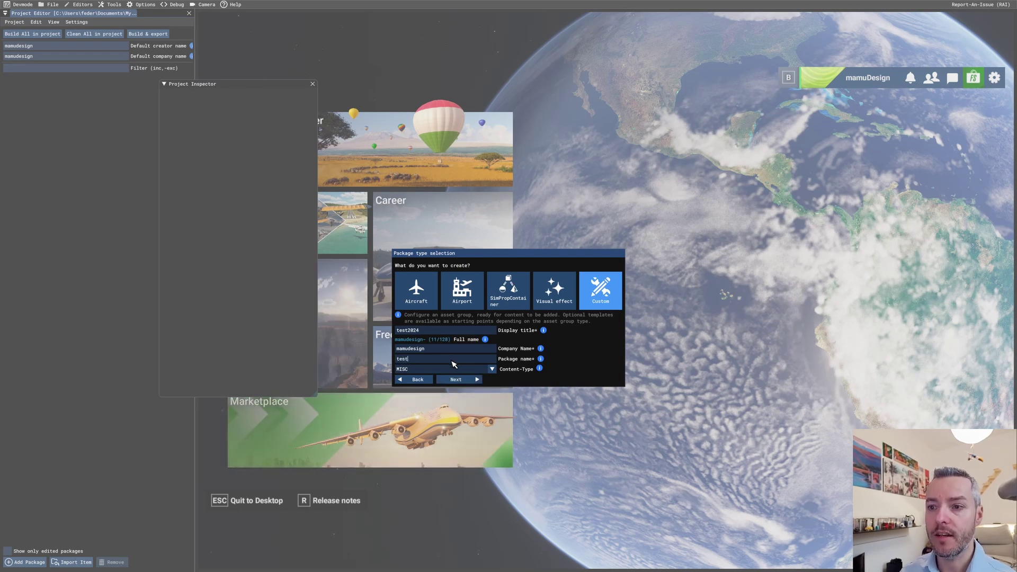
pyautogui.write('2024')
pyautogui.click(452, 369)
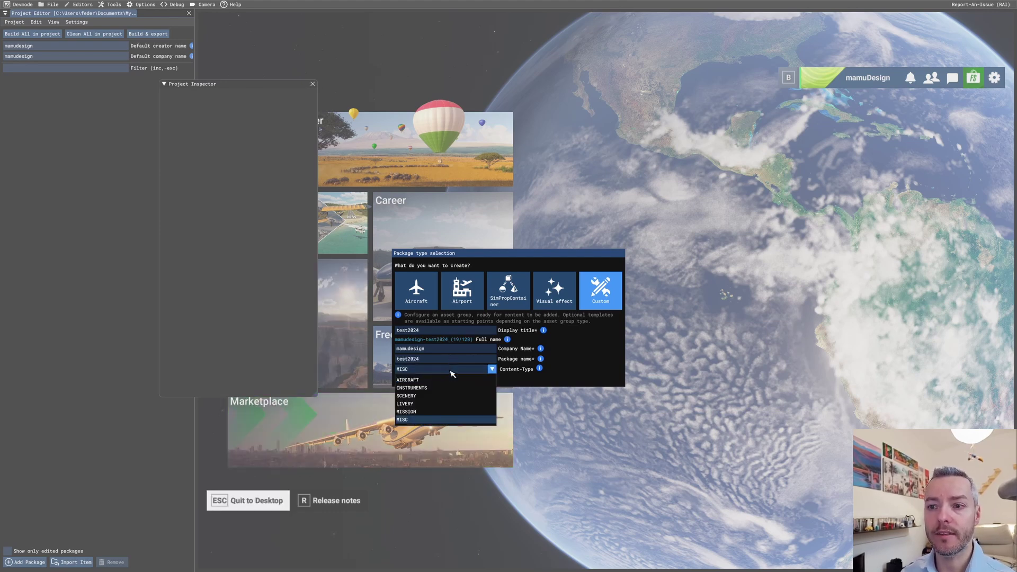
pyautogui.click(443, 401)
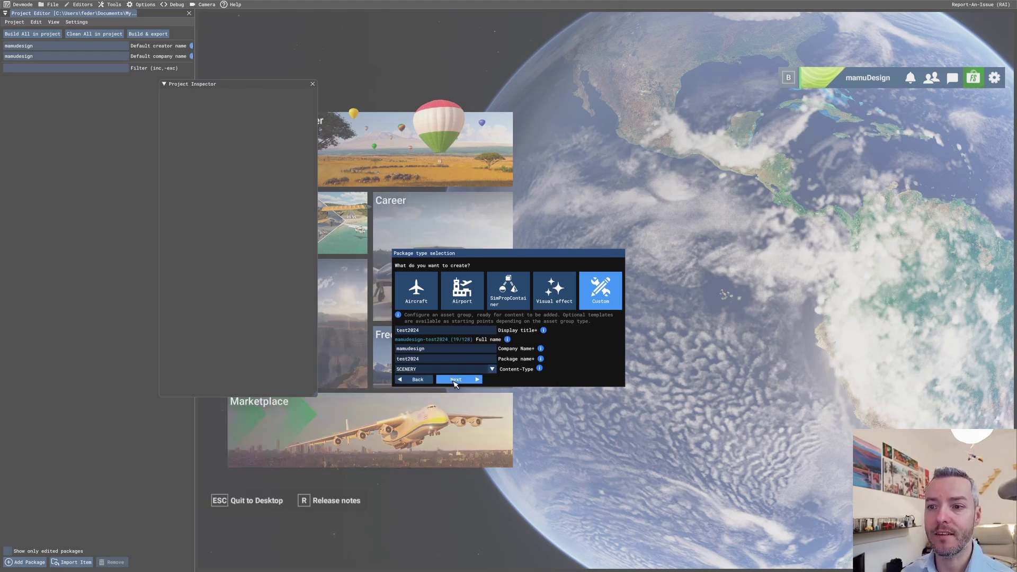
pyautogui.click(456, 380)
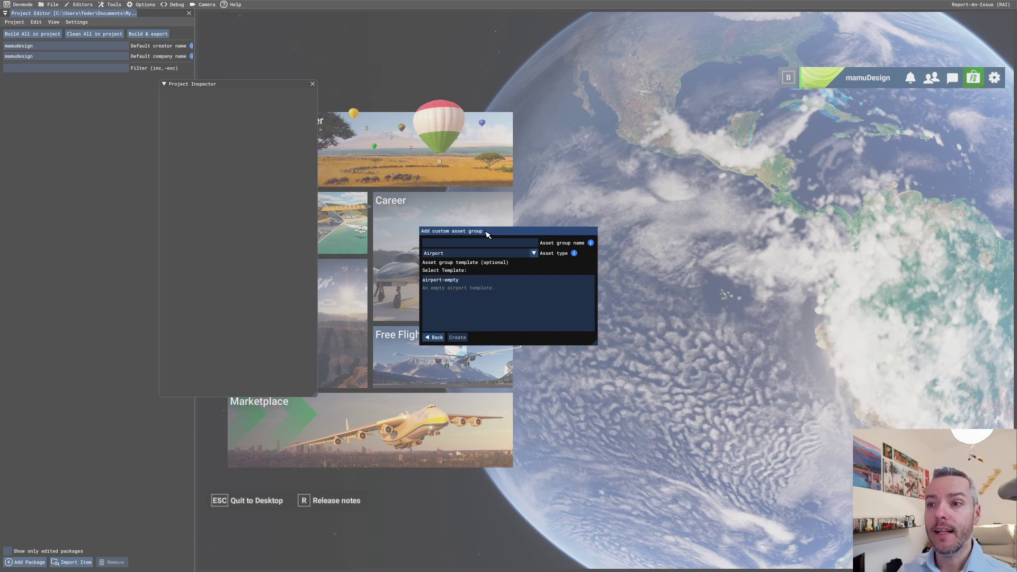
# Step: Create an asset group named placement with asset type BGL
pyautogui.click(483, 247)
pyautogui.write('placement')
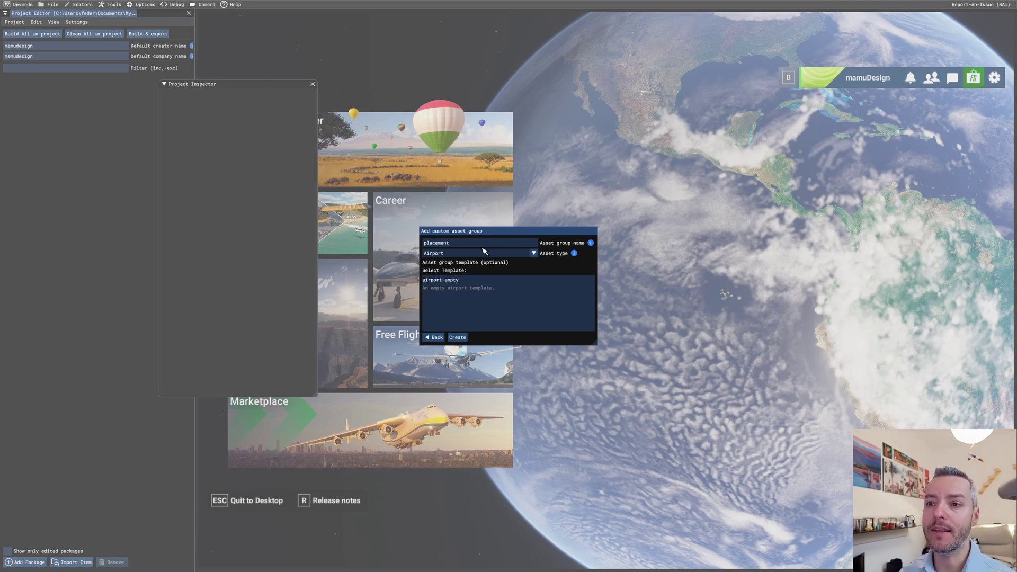
pyautogui.click(486, 255)
pyautogui.click(530, 271)
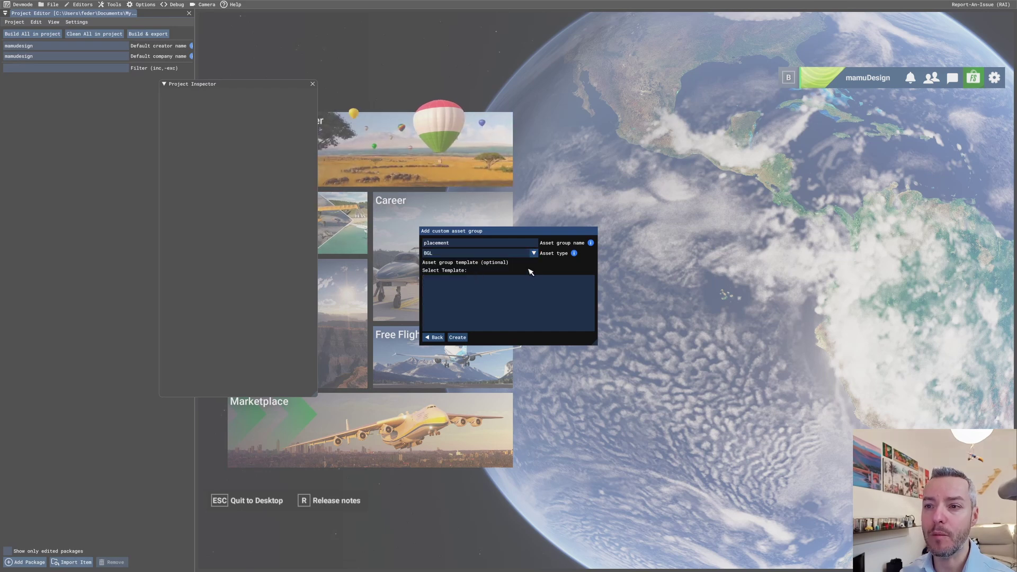
pyautogui.click(458, 338)
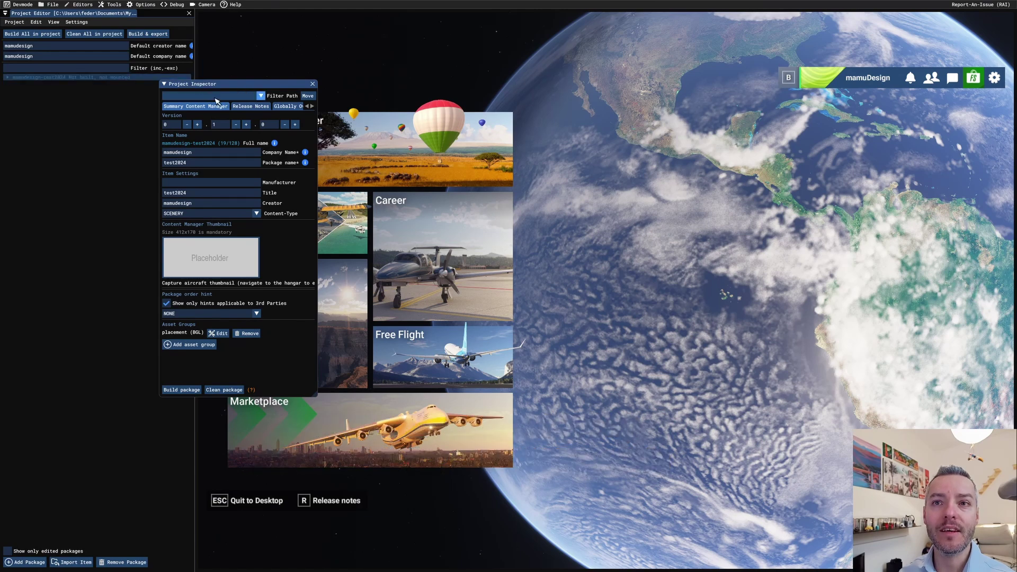
# Step: Expand the package, select the placement group, and reopen the Project Inspector
pyautogui.click(7, 79)
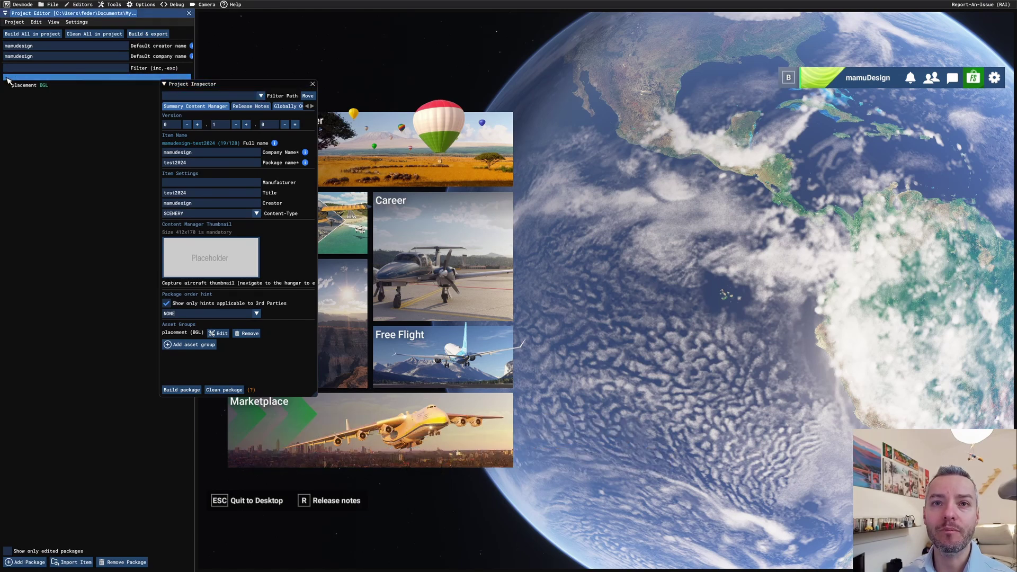
pyautogui.click(29, 86)
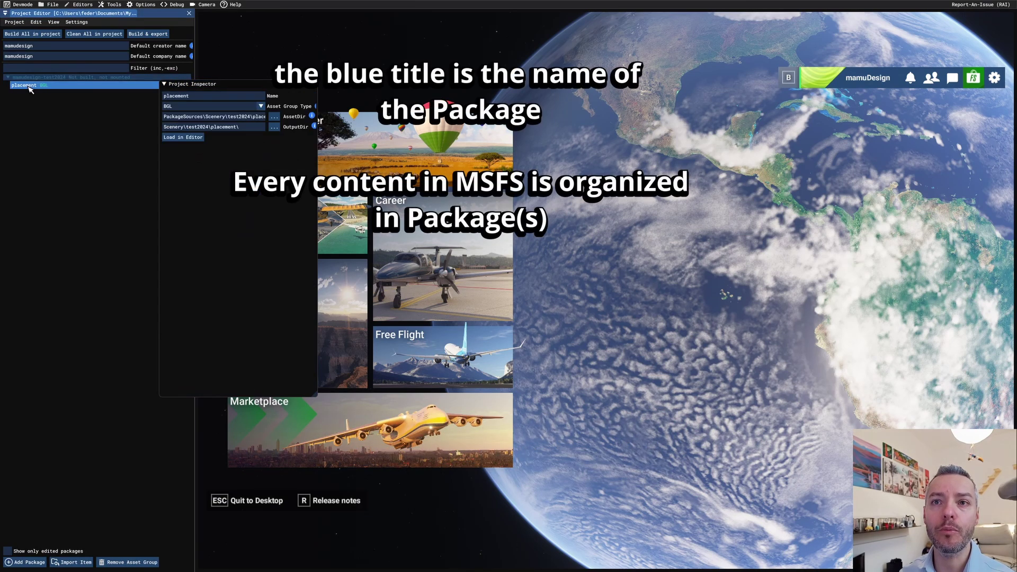
pyautogui.moveTo(184, 88); pyautogui.dragTo(139, 173)
pyautogui.click(251, 160)
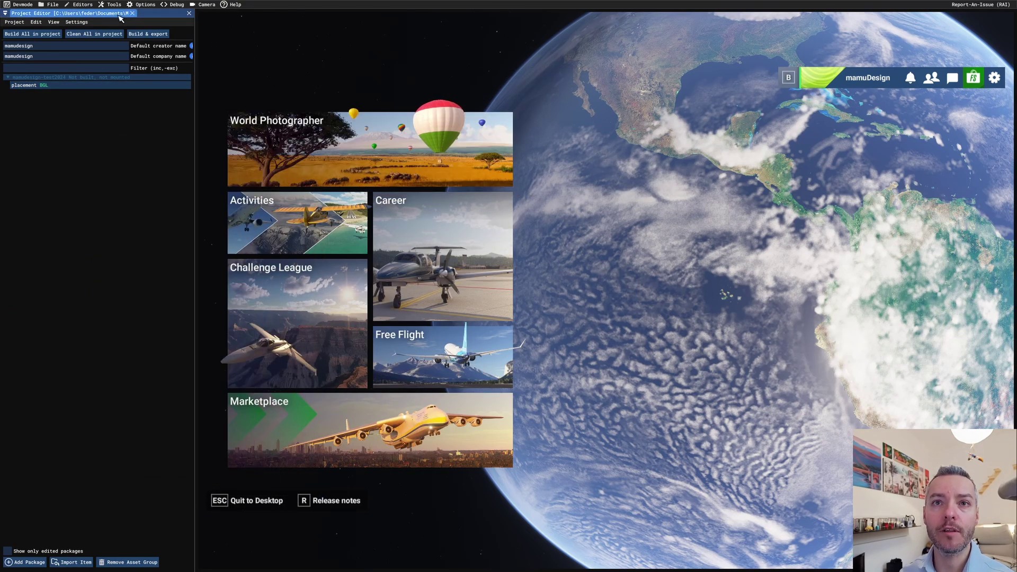
pyautogui.click(53, 22)
pyautogui.click(63, 33)
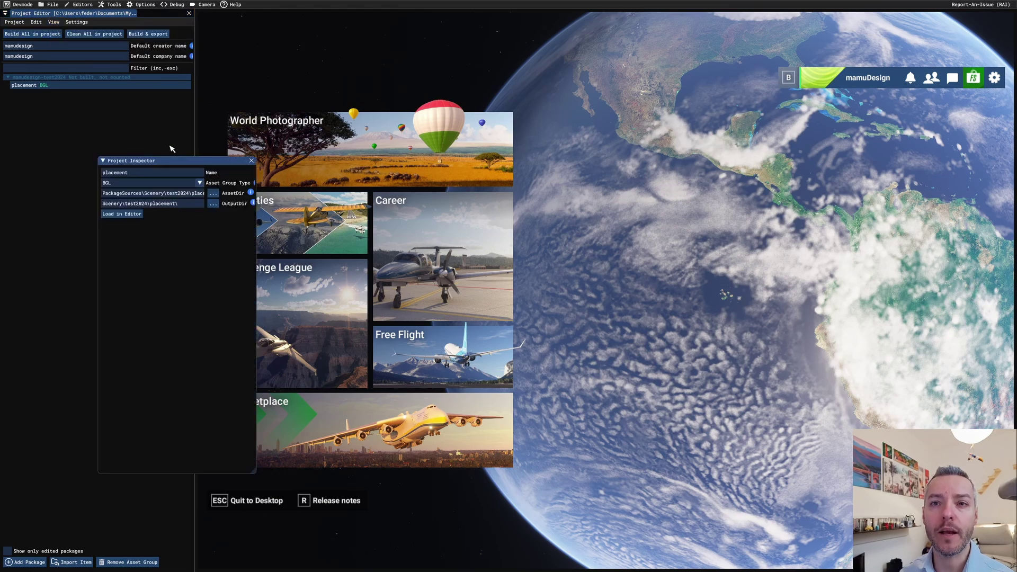
# Step: Dock the Project Inspector as a tab beside Project Editor and reselect placement
pyautogui.moveTo(161, 164); pyautogui.dragTo(500, 31)
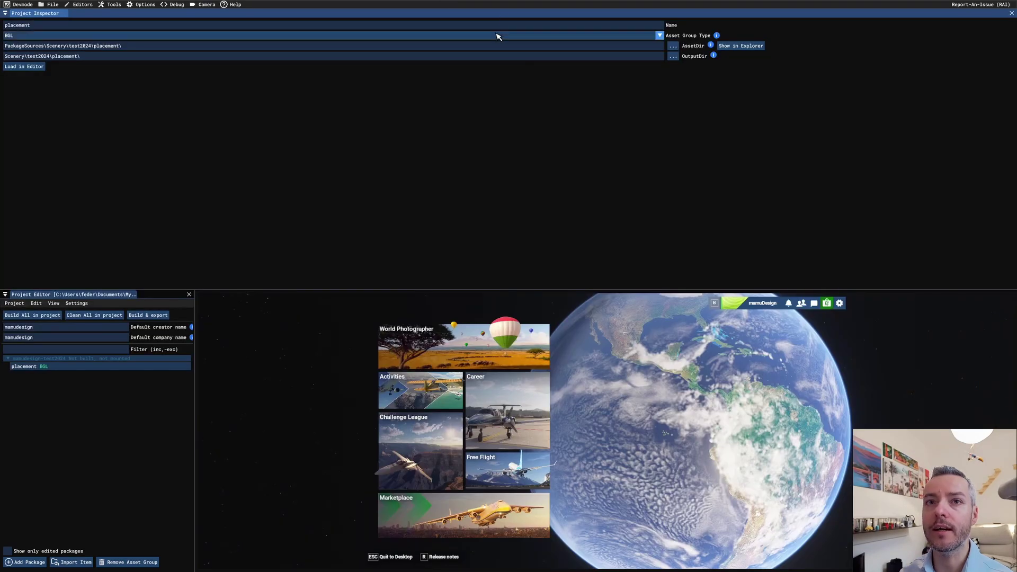
pyautogui.moveTo(24, 12); pyautogui.dragTo(155, 20)
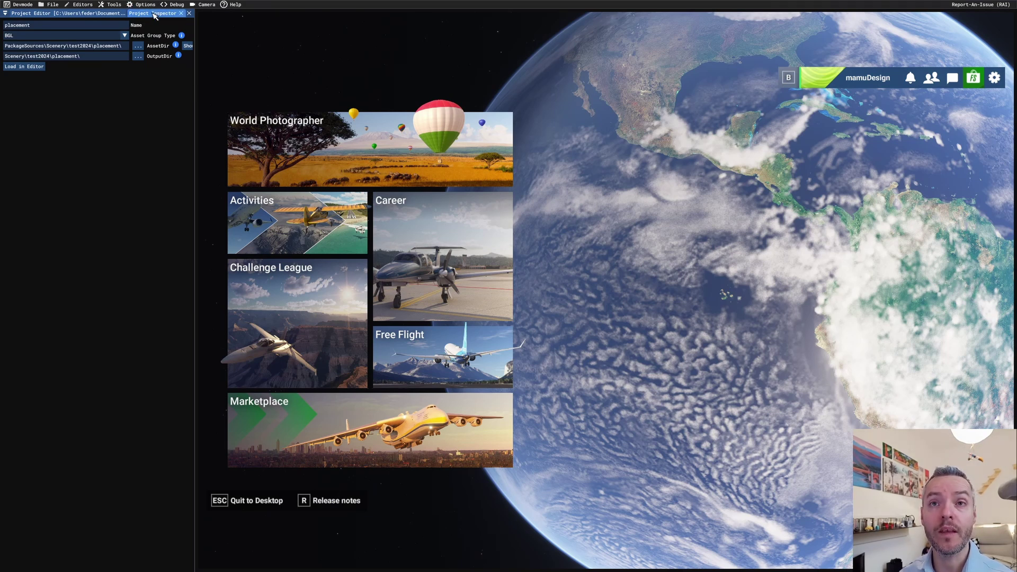
pyautogui.click(106, 13)
pyautogui.click(38, 86)
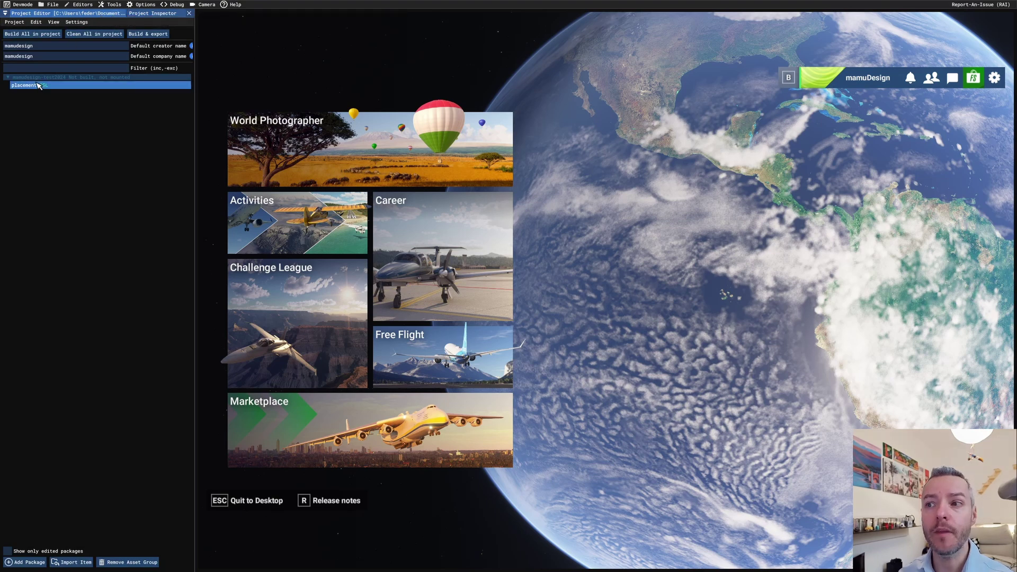
# Step: Start a free flight at LISW Campo di Volo San Felice
pyautogui.click(436, 368)
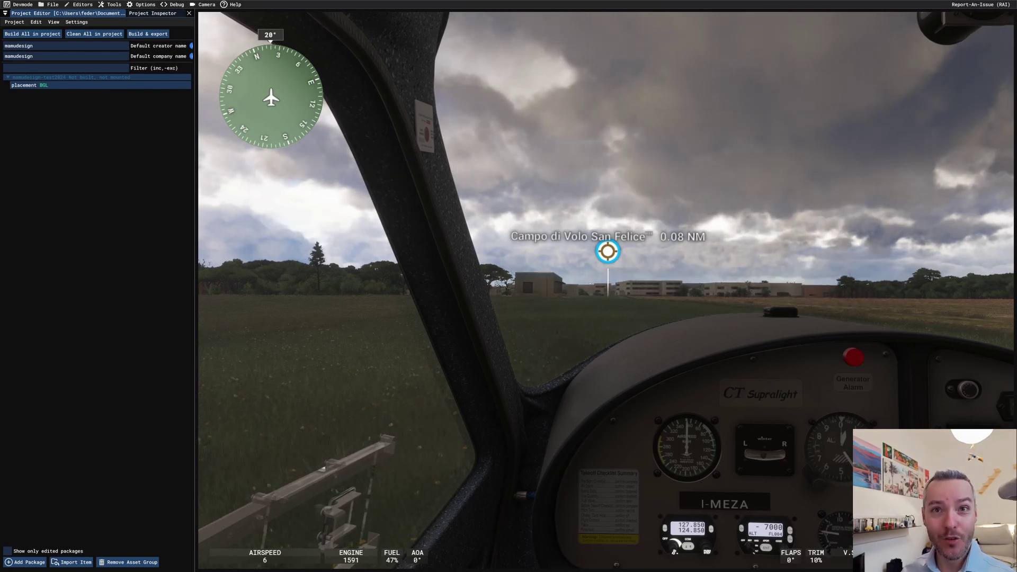
# Step: Load the placement group in the editor from Project Inspector and close the Material Editor
pyautogui.click(26, 85)
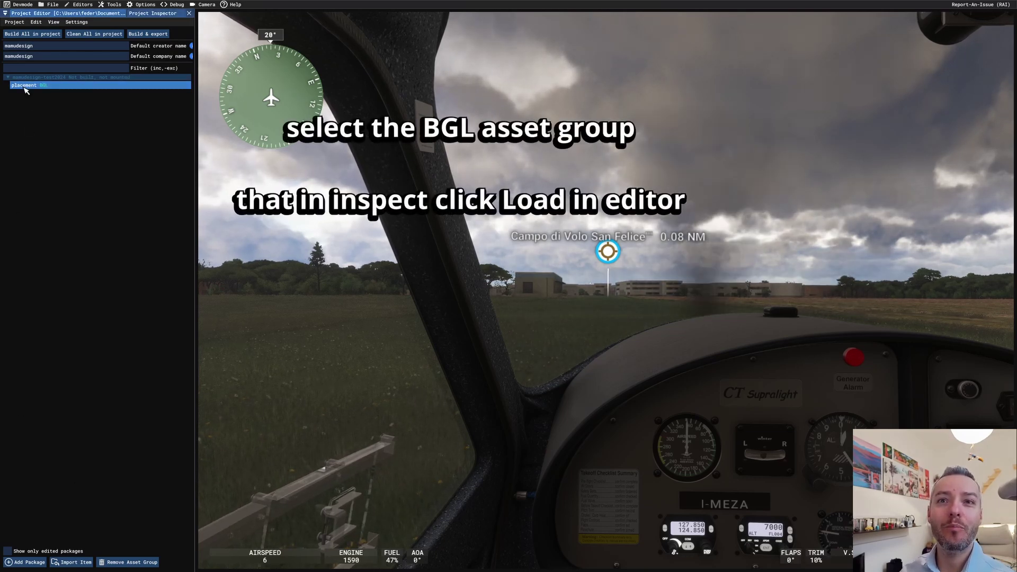
pyautogui.click(148, 13)
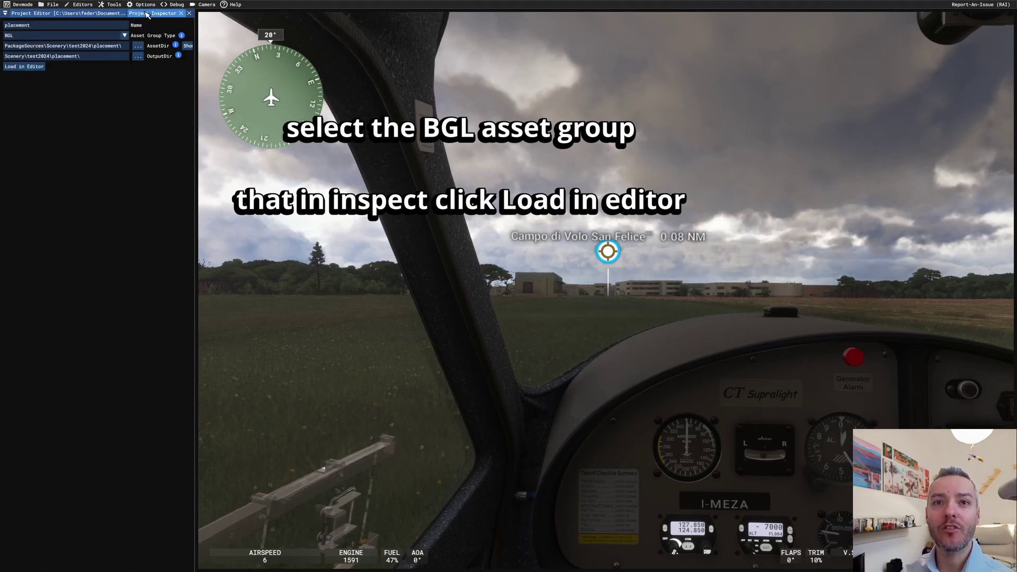
pyautogui.click(25, 66)
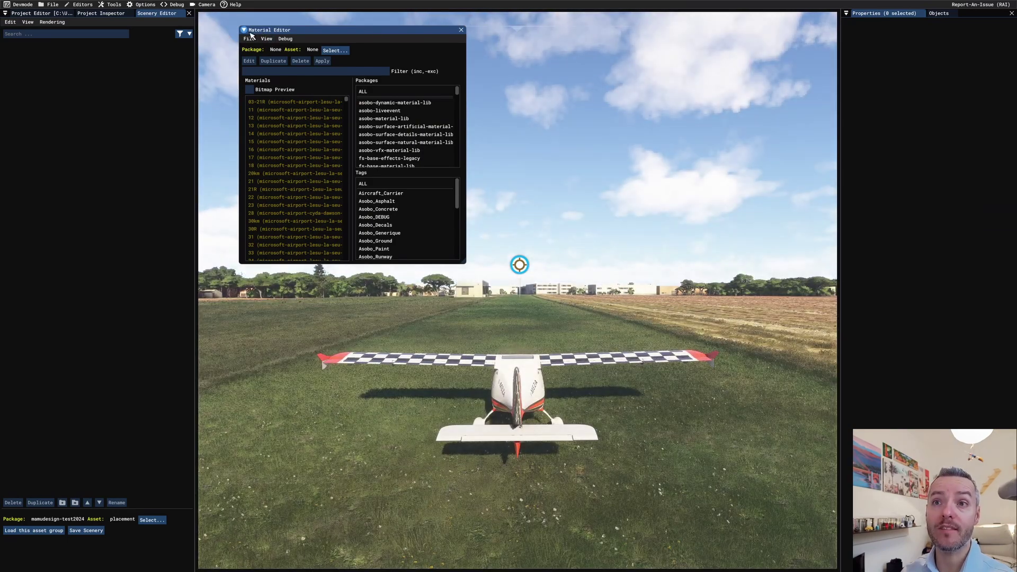
pyautogui.click(245, 30)
pyautogui.moveTo(423, 31)
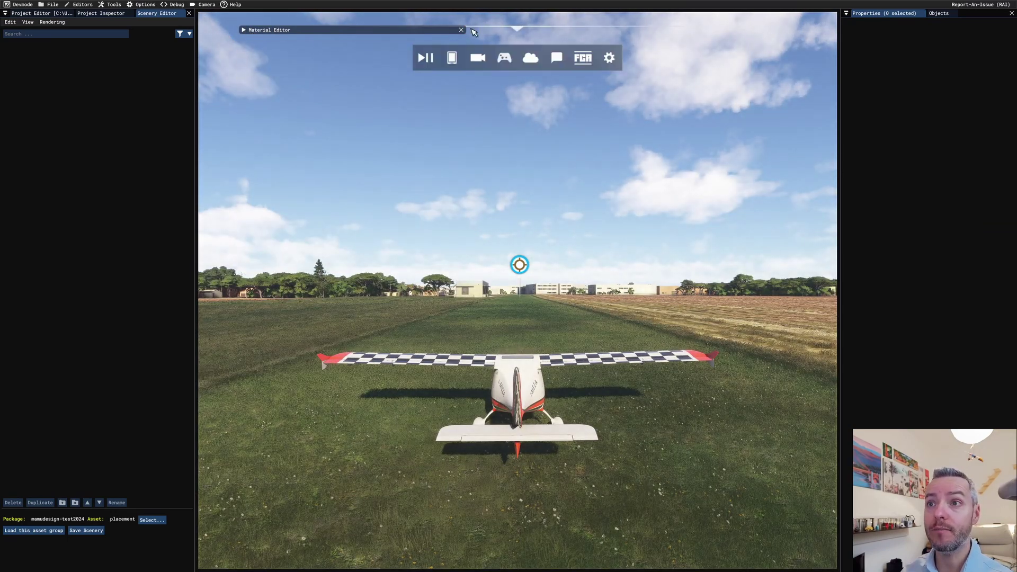
pyautogui.moveTo(274, 35); pyautogui.dragTo(240, 27)
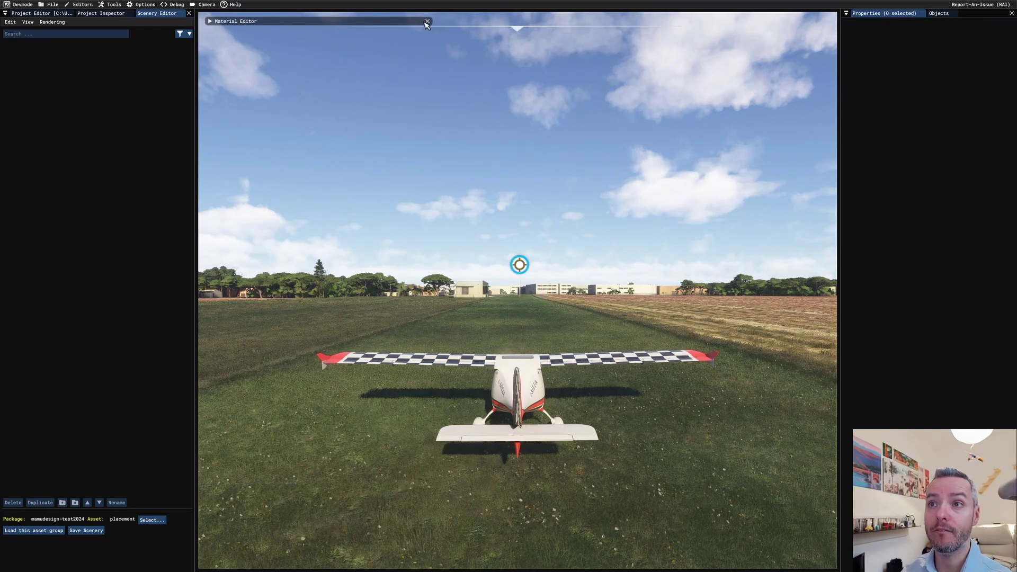
pyautogui.click(428, 22)
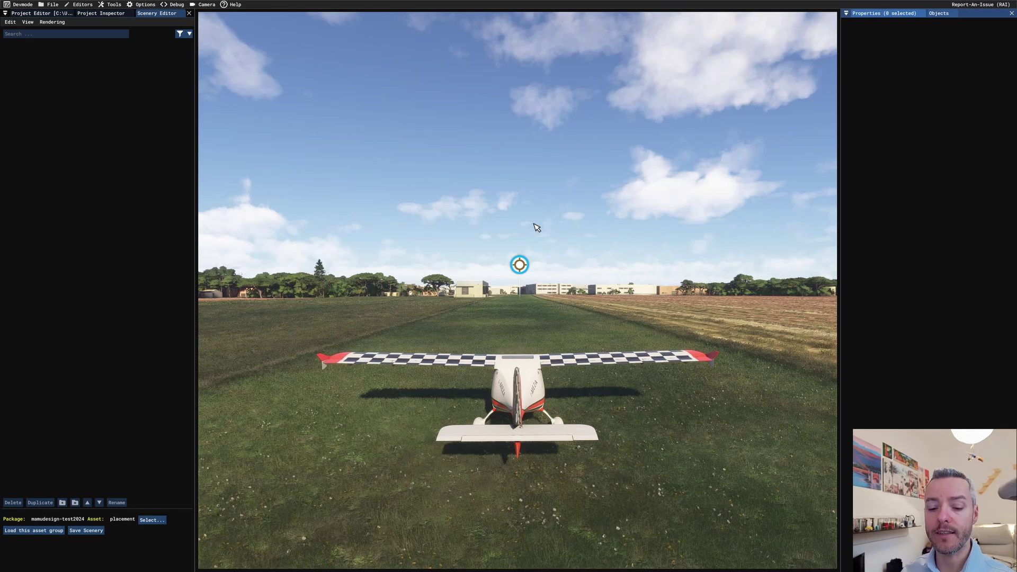
# Step: Look through the Camera menu options, then return to the 3D view
pyautogui.scroll(3, 537, 228)
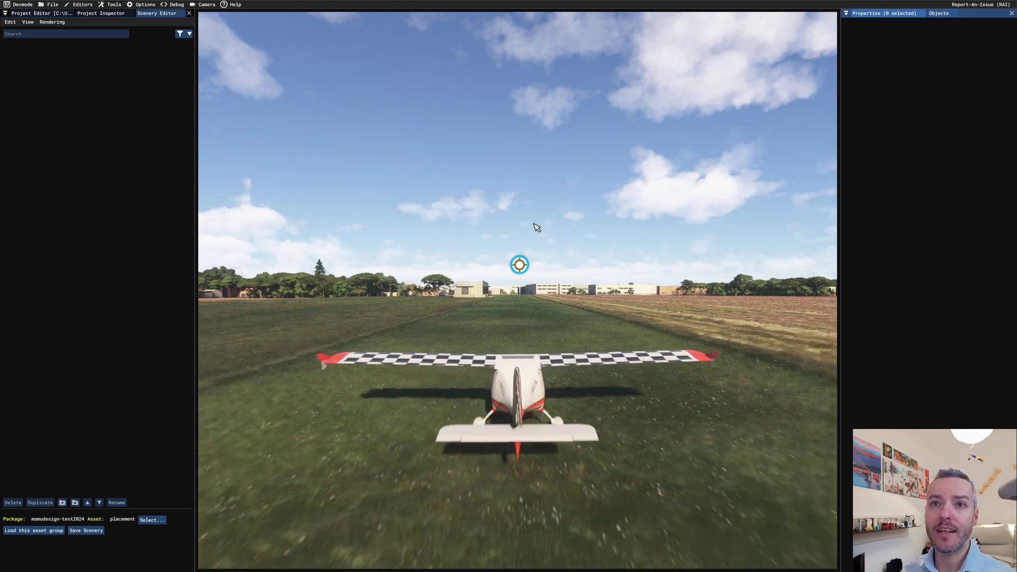
pyautogui.scroll(-4, 536, 228)
pyautogui.click(206, 4)
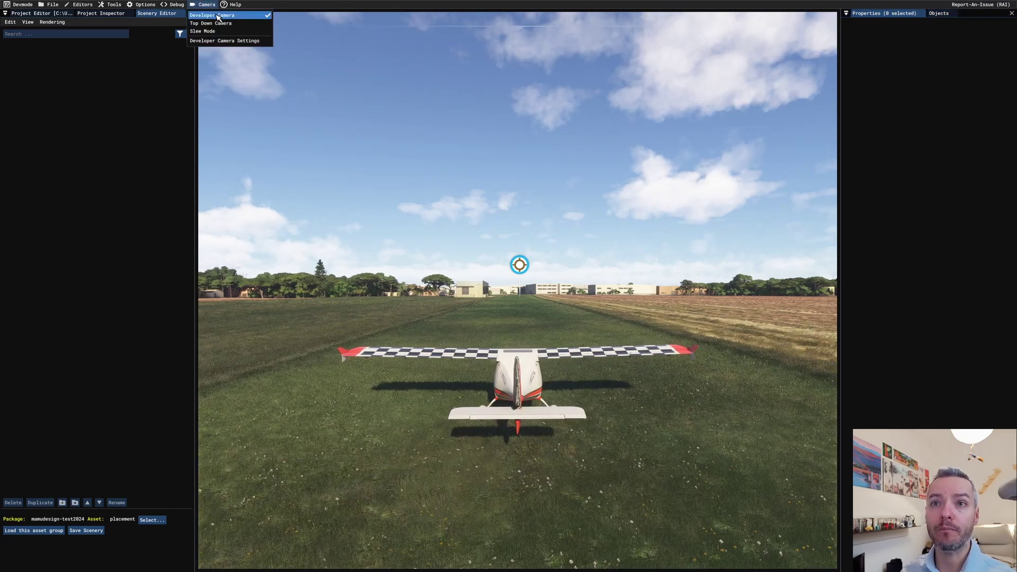
pyautogui.moveTo(235, 5)
pyautogui.click(551, 261)
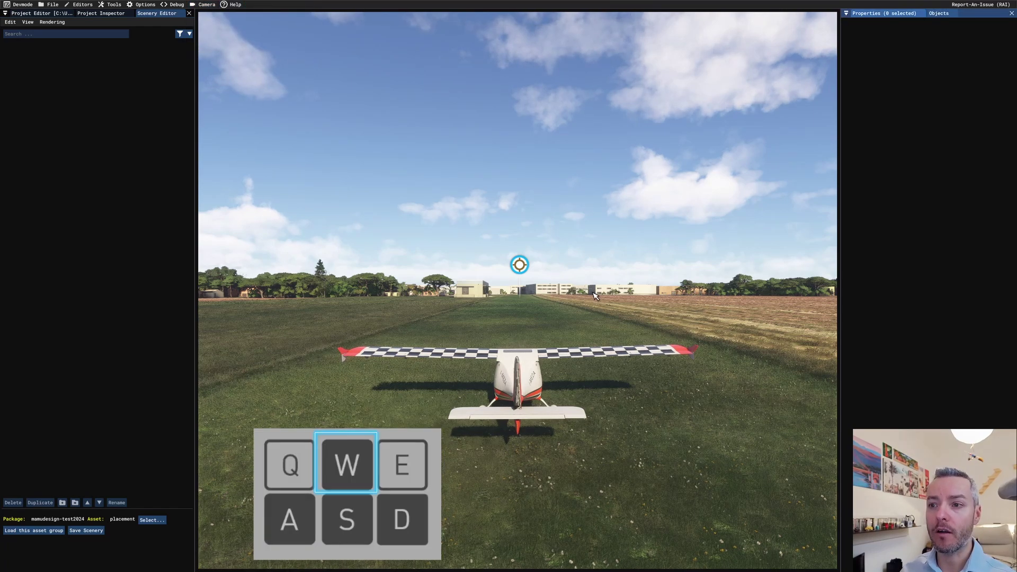
# Step: Fly the developer camera with W/S/A/D and Q/E to sit behind the plane looking down the airfield
pyautogui.press('w')
pyautogui.press('s')
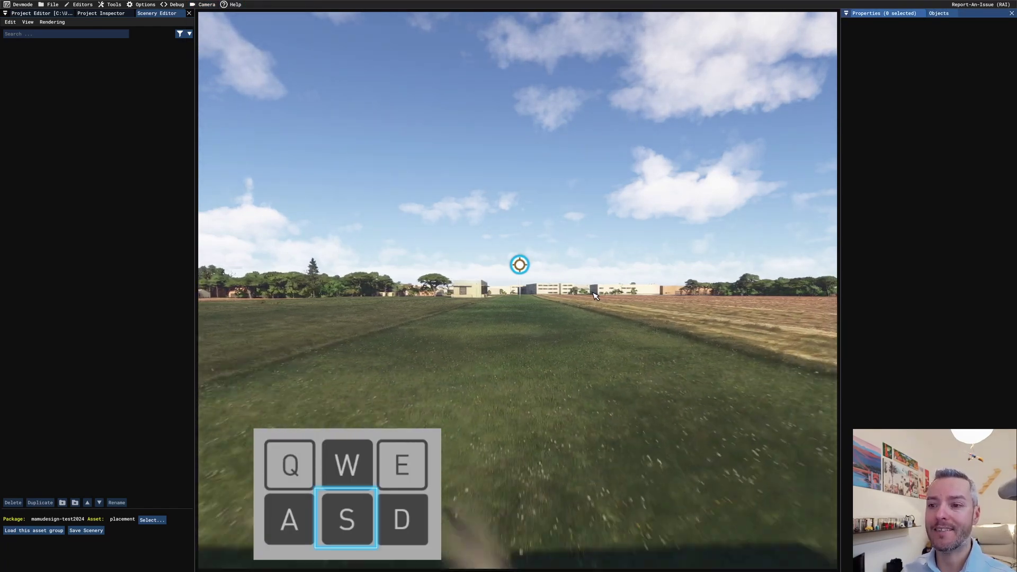
pyautogui.press('a')
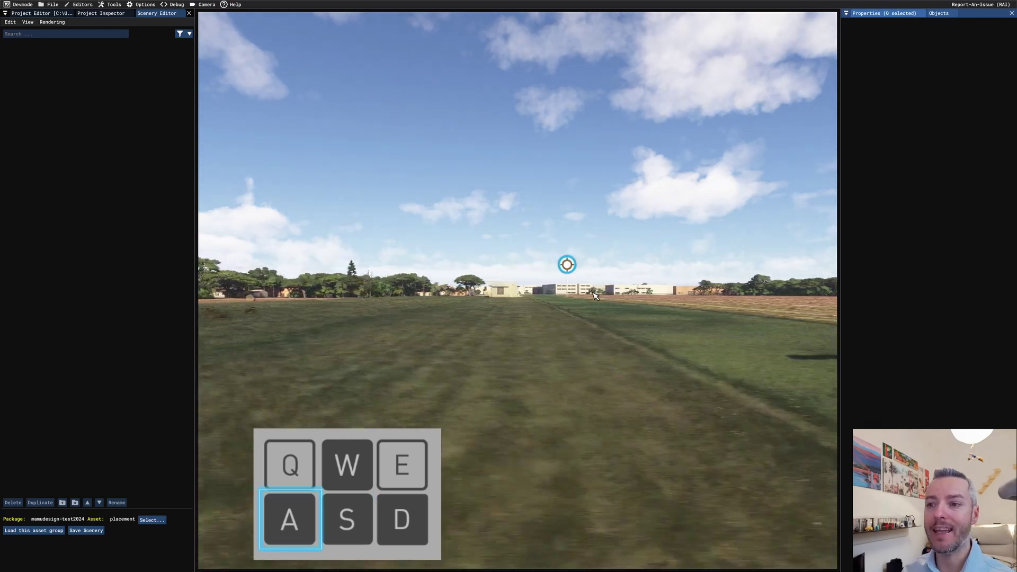
pyautogui.press('d')
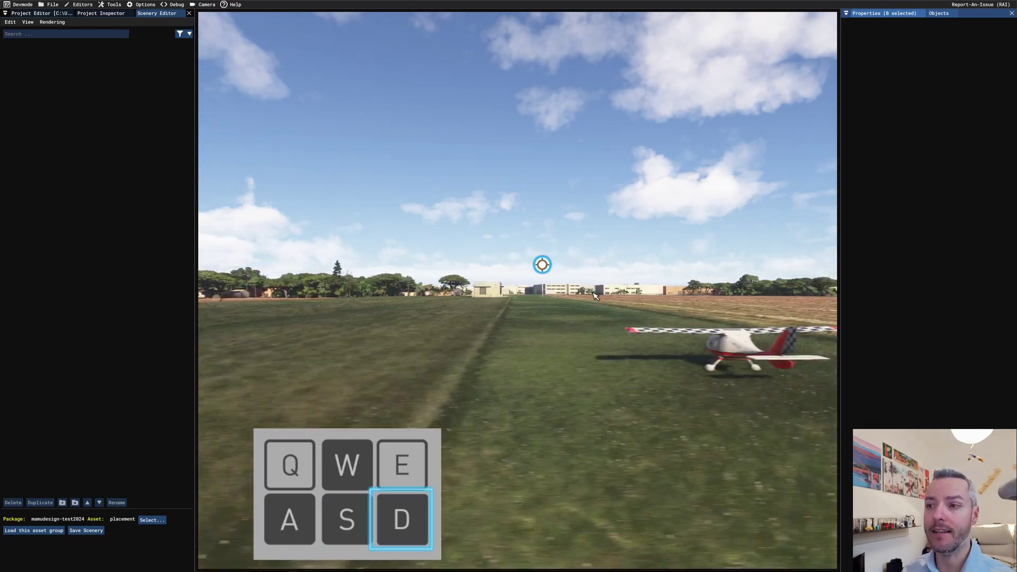
pyautogui.press('a')
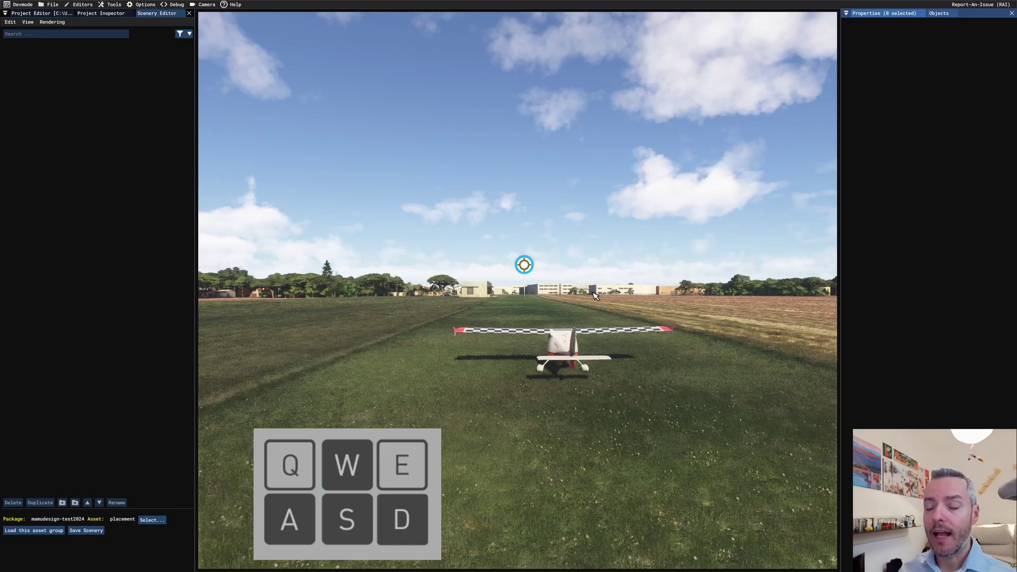
pyautogui.press('e')
pyautogui.press('q')
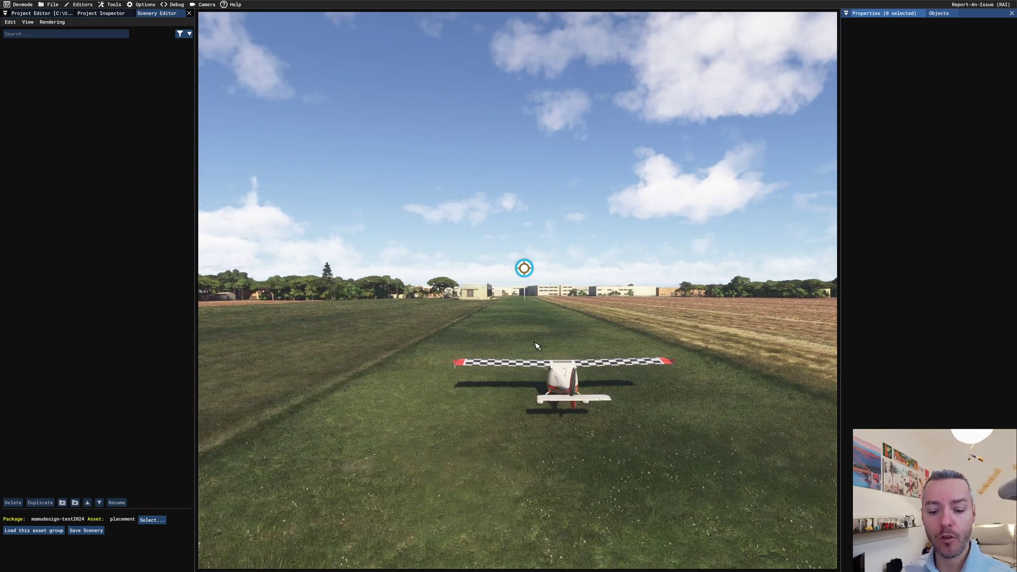
# Step: Alt-orbit and zoom the camera to view the long hangar from above
pyautogui.press('alt')
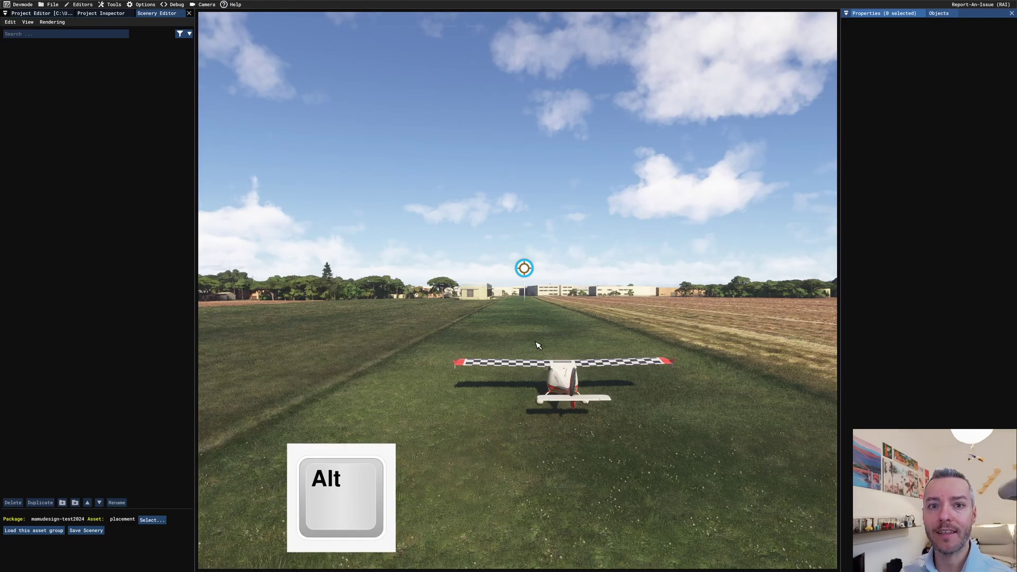
pyautogui.keyDown('alt'); pyautogui.scroll(-5, 511, 316); pyautogui.keyUp('alt')
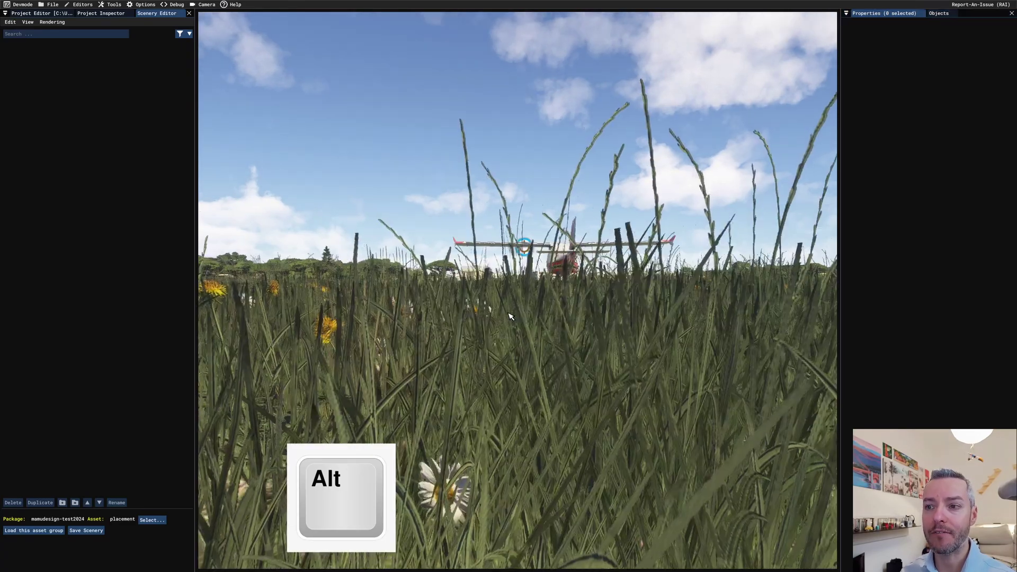
pyautogui.keyDown('alt'); pyautogui.moveTo(510, 316); pyautogui.dragTo(642, 398); pyautogui.keyUp('alt')
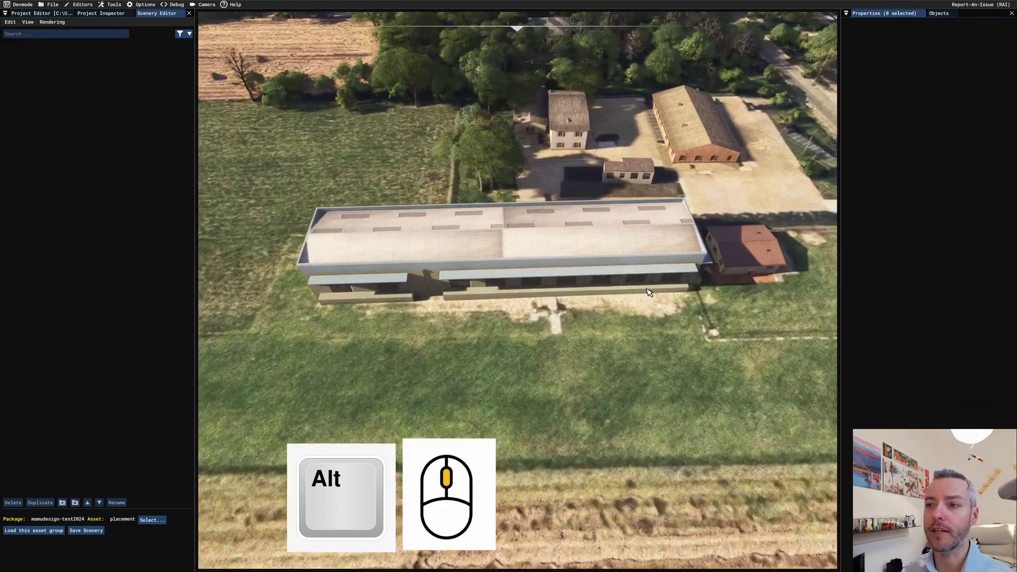
pyautogui.keyDown('alt'); pyautogui.moveTo(649, 292); pyautogui.dragTo(620, 294, button='middle'); pyautogui.keyUp('alt')
pyautogui.keyDown('alt'); pyautogui.moveTo(620, 294); pyautogui.dragTo(535, 233); pyautogui.keyUp('alt')
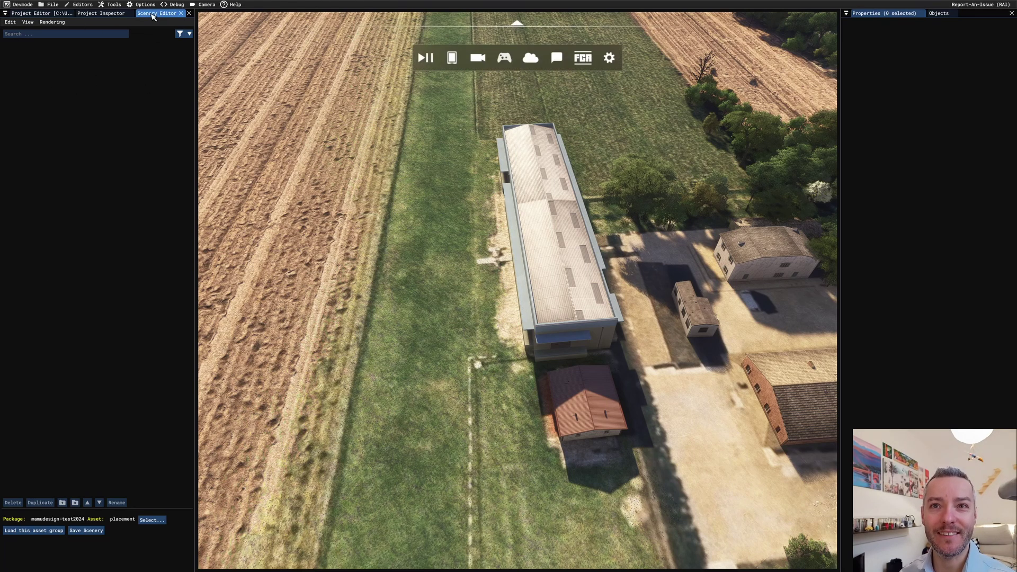
pyautogui.click(100, 13)
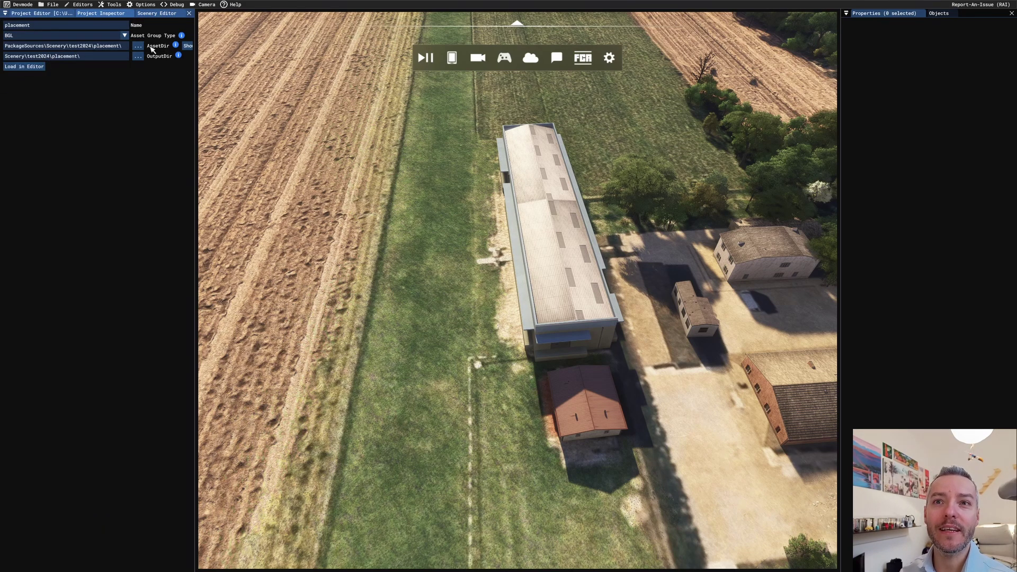
pyautogui.click(42, 13)
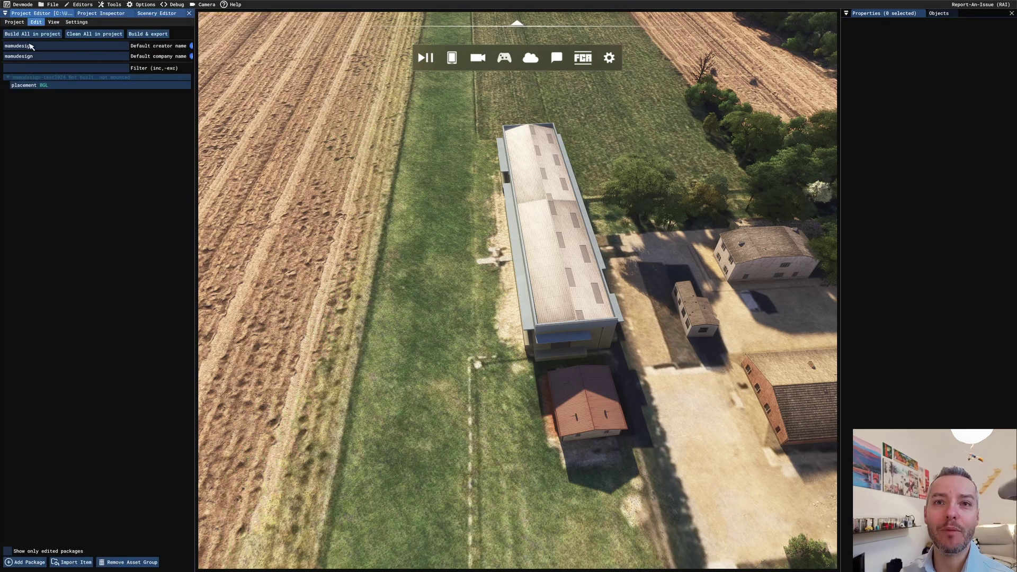
pyautogui.click(145, 13)
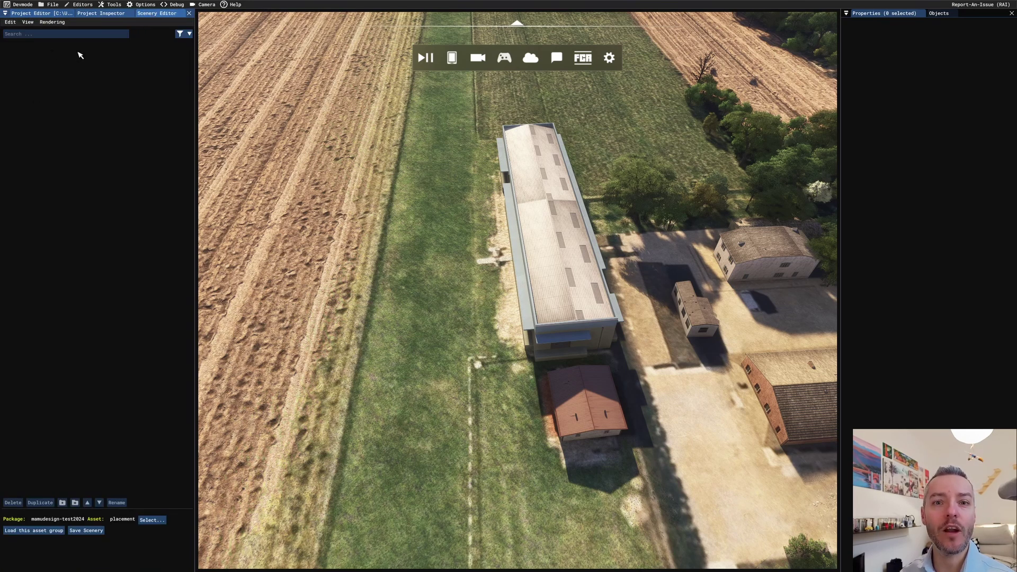
# Step: Toggle the Objects panel off and on and inspect the object type list
pyautogui.click(939, 13)
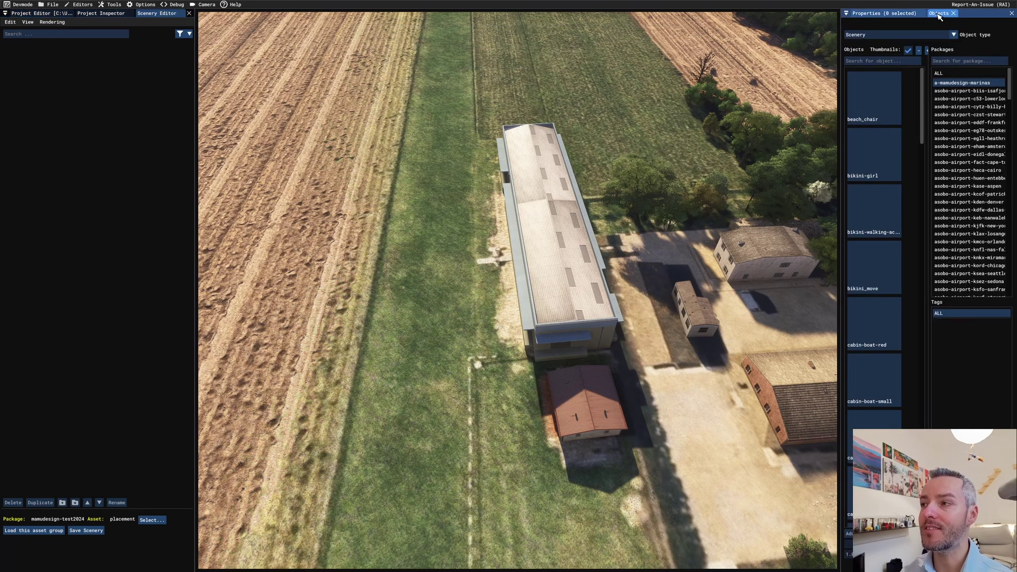
pyautogui.click(33, 24)
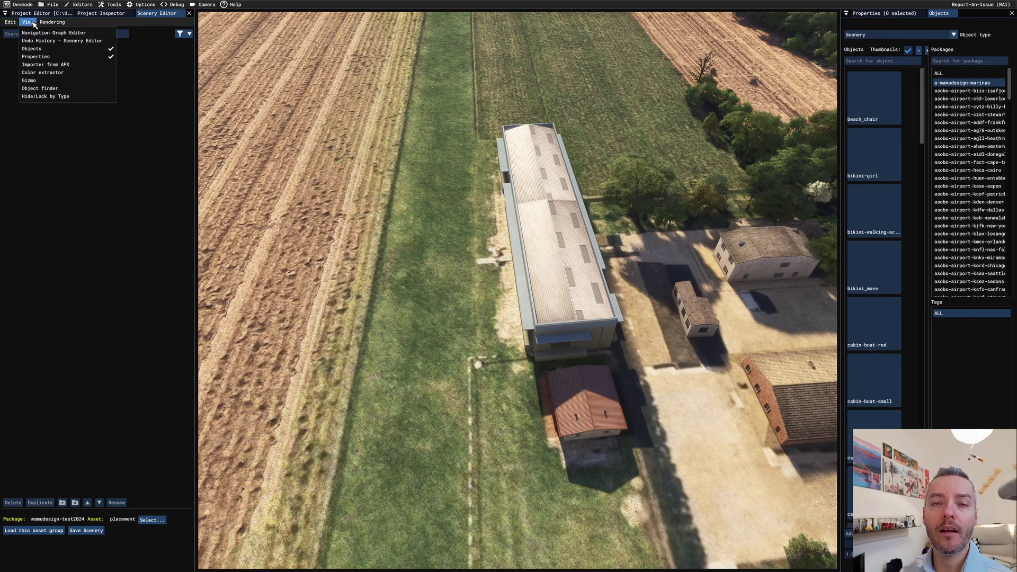
pyautogui.click(33, 48)
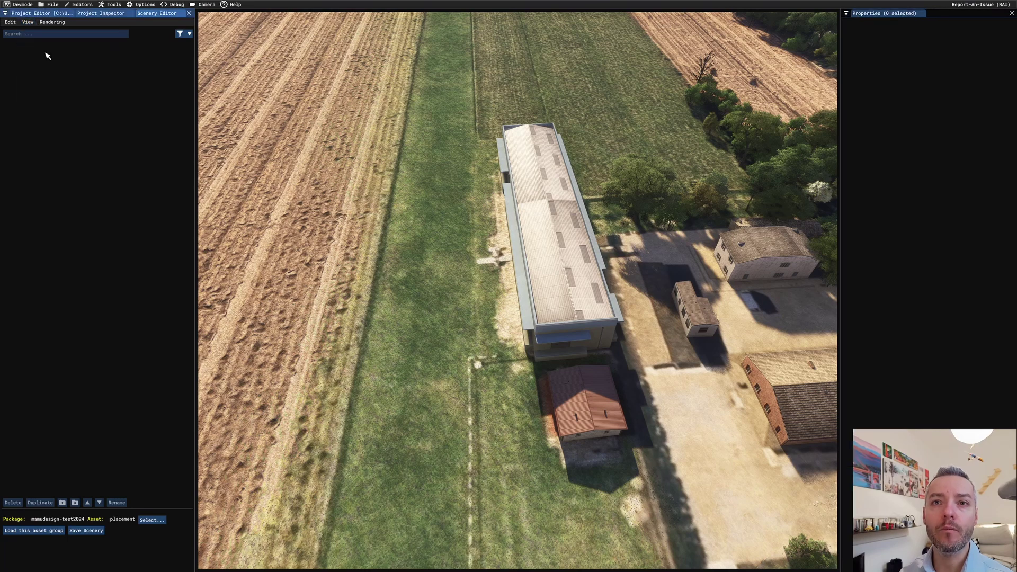
pyautogui.click(28, 22)
pyautogui.click(32, 47)
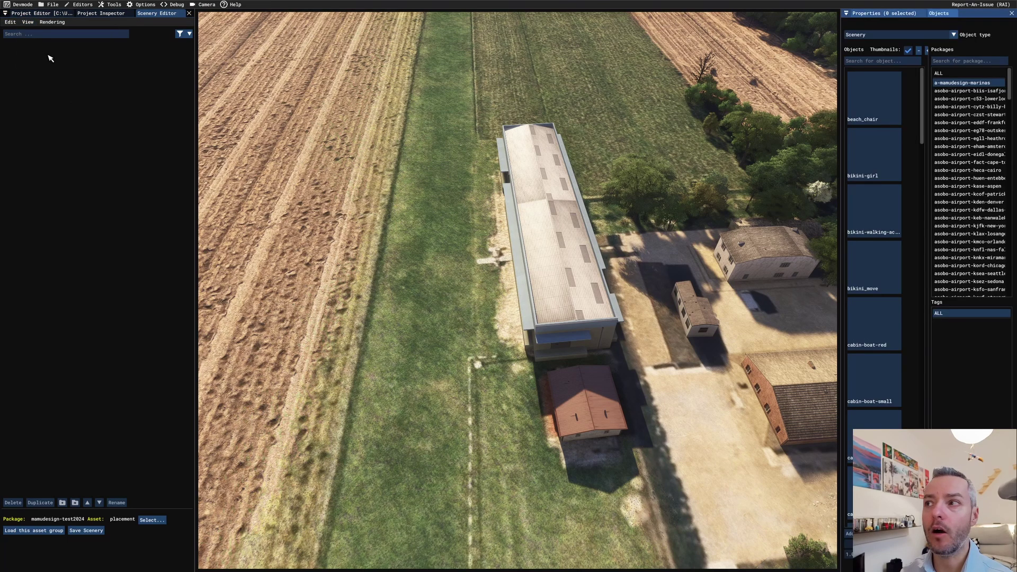
pyautogui.click(938, 36)
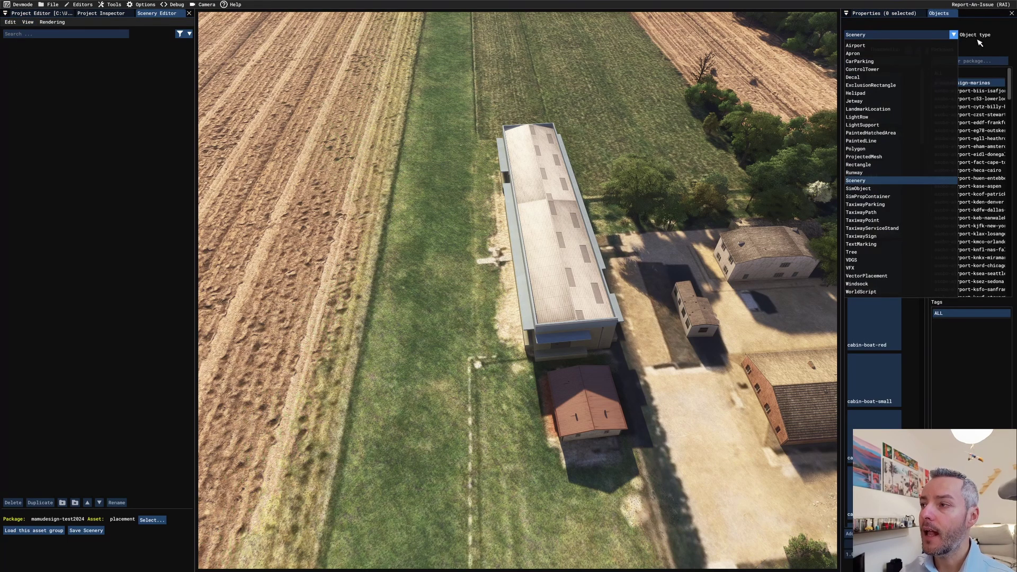
pyautogui.click(1005, 40)
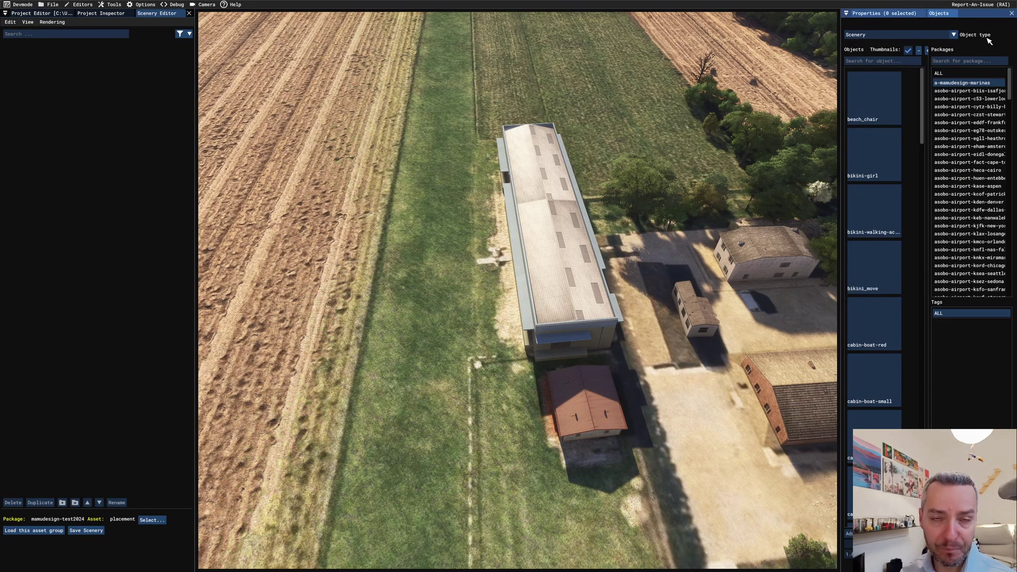
# Step: Set the object type to Airport, place a trial airport, then delete it
pyautogui.click(926, 36)
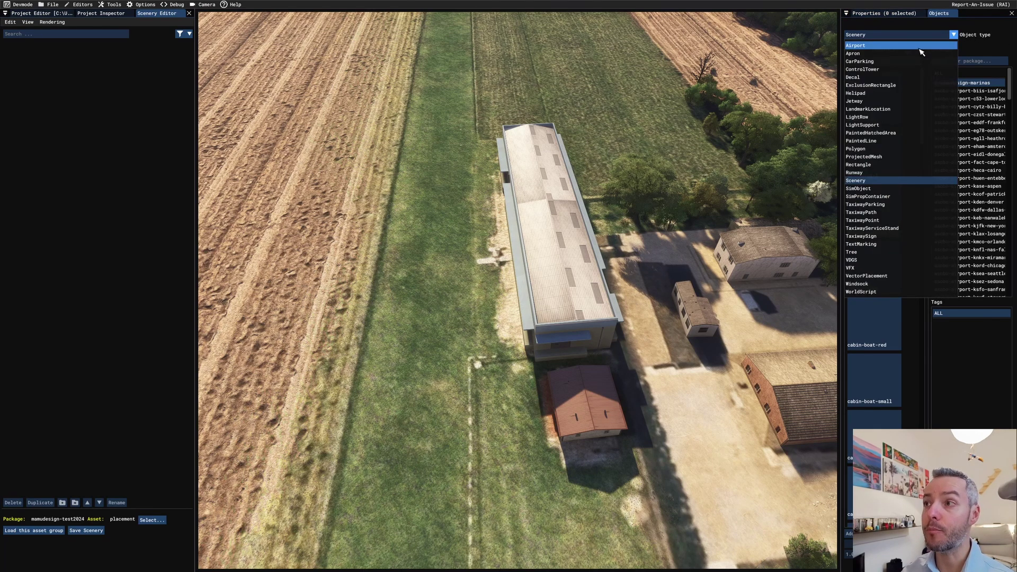
pyautogui.click(922, 47)
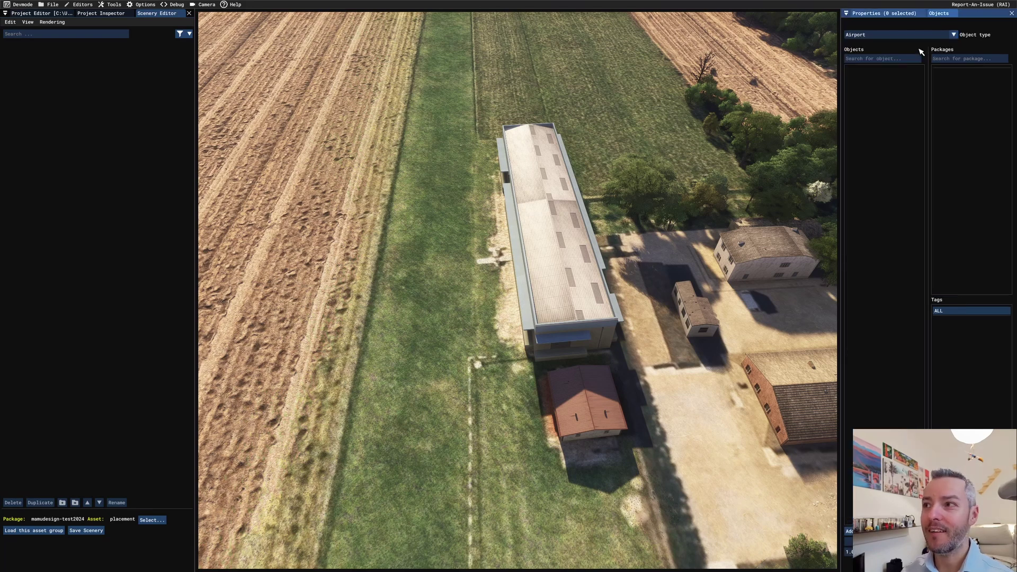
pyautogui.click(850, 532)
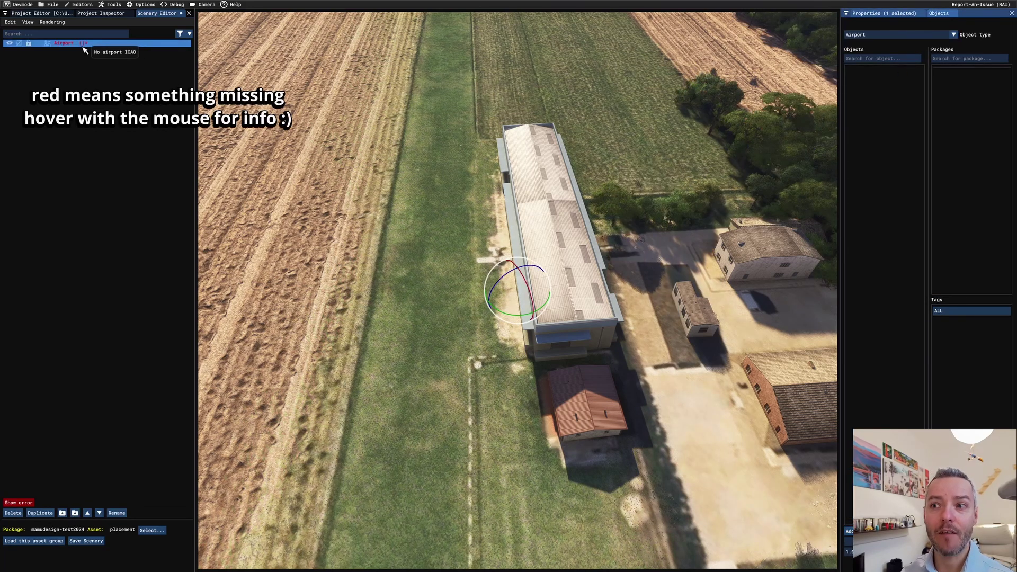
pyautogui.click(13, 513)
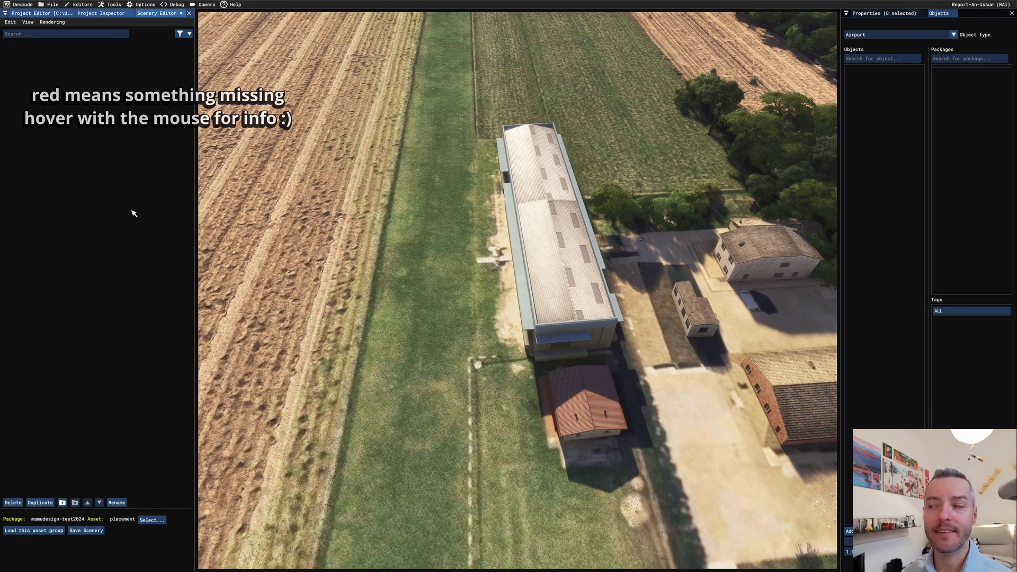
# Step: Switch the object type to Polygon and place a new polygon beside the red-roofed building
pyautogui.click(920, 35)
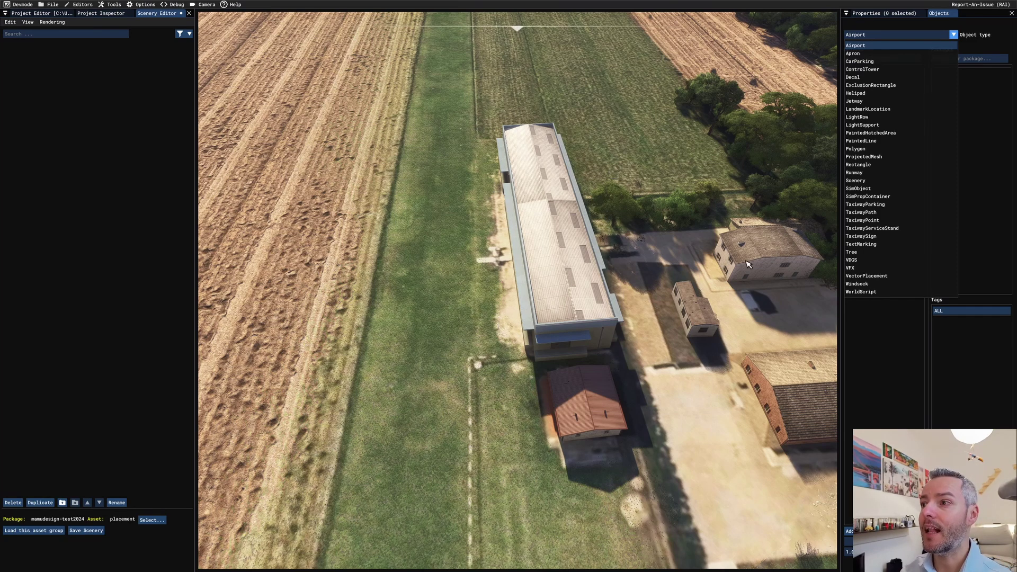
pyautogui.click(874, 150)
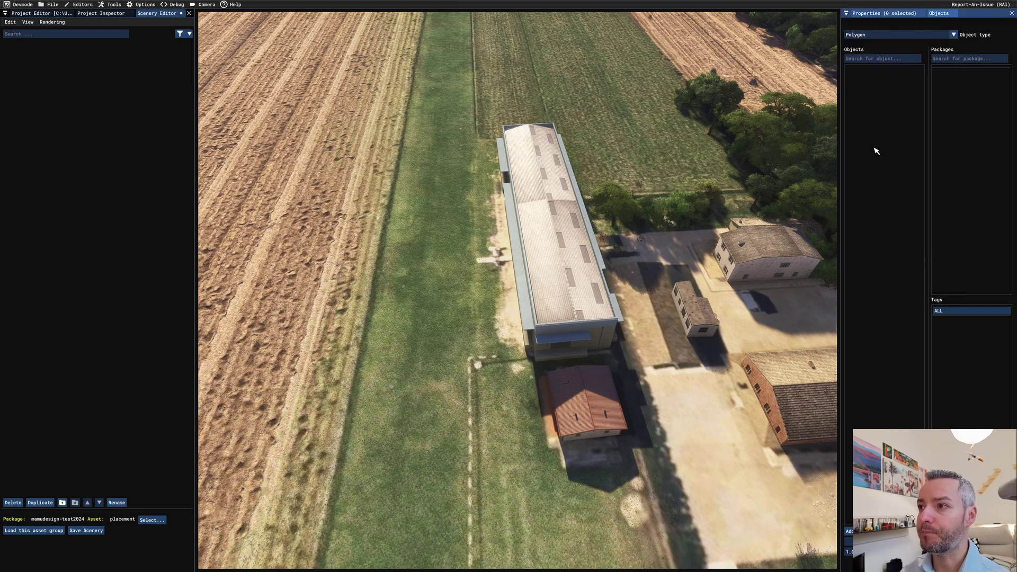
pyautogui.click(849, 532)
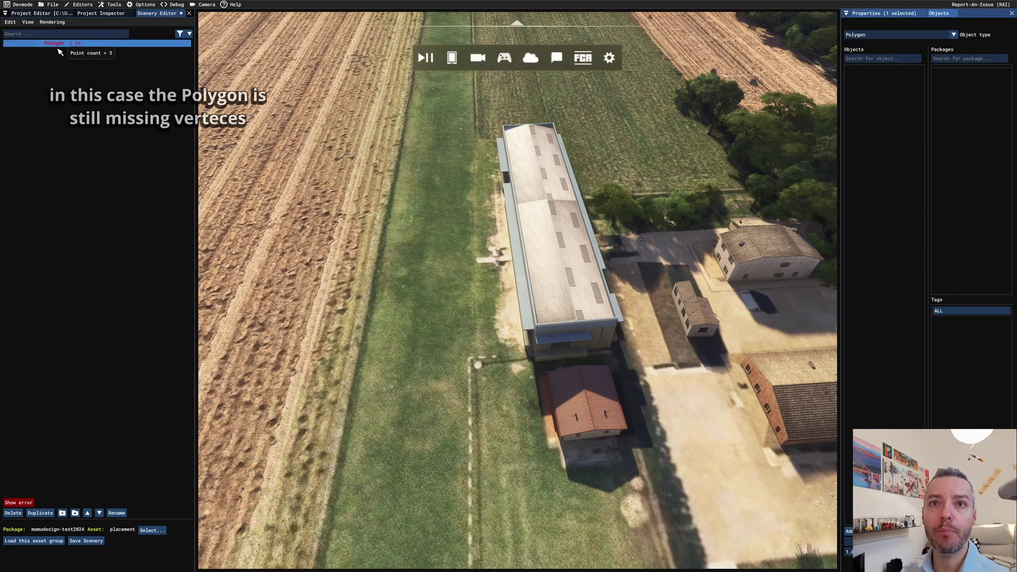
pyautogui.moveTo(74, 49)
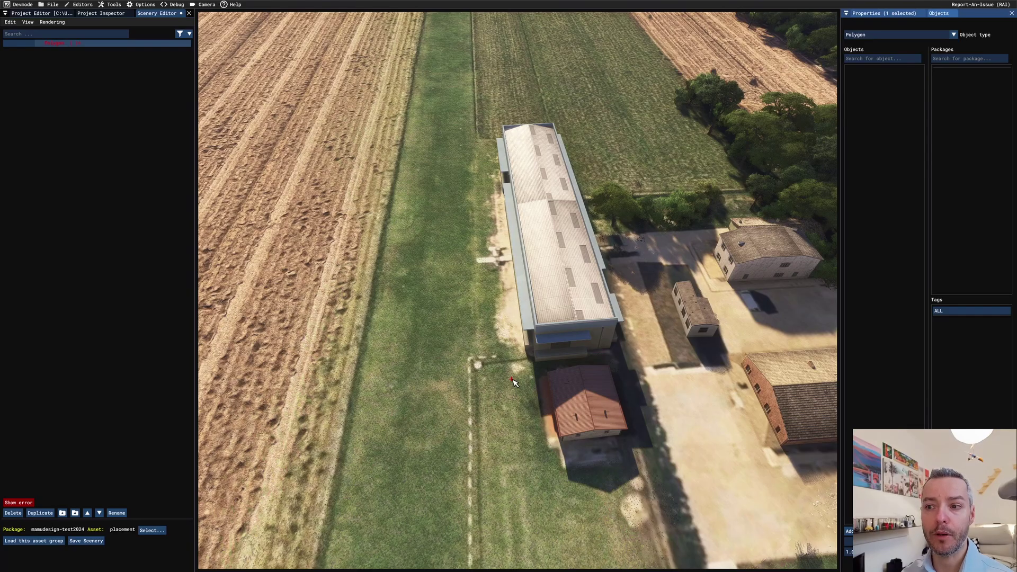
# Step: Add three more corners around the long hangar and finish the four-point polygon
pyautogui.press('ctrl')
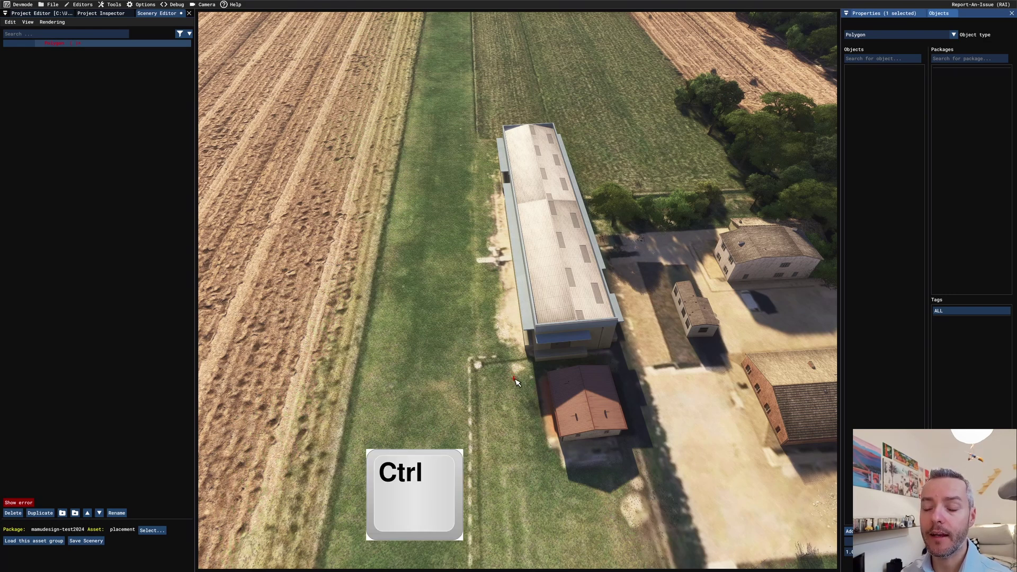
pyautogui.keyDown('ctrl'); pyautogui.moveTo(515, 379); pyautogui.dragTo(541, 368); pyautogui.keyUp('ctrl')
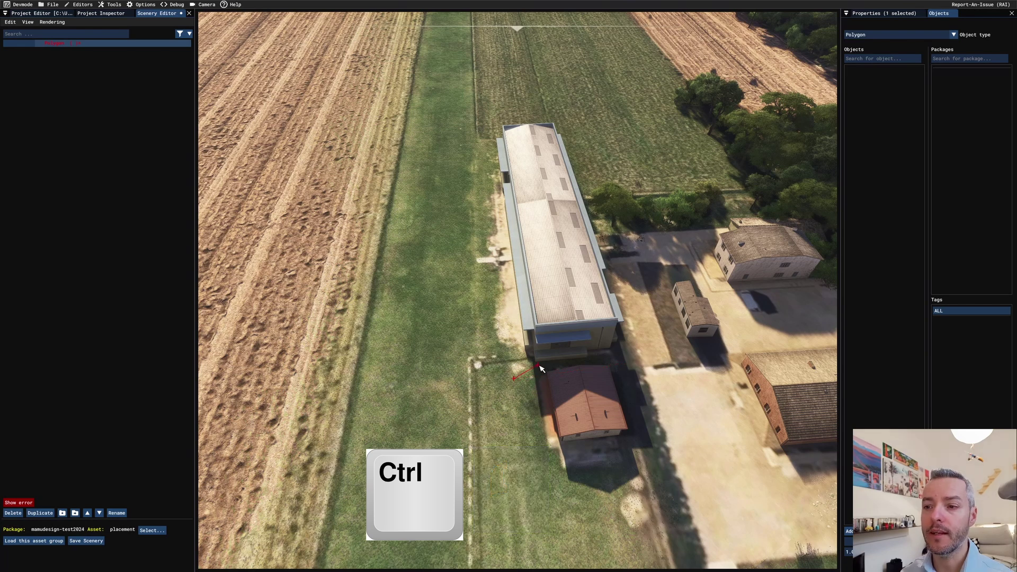
pyautogui.keyDown('ctrl'); pyautogui.click(641, 368); pyautogui.keyUp('ctrl')
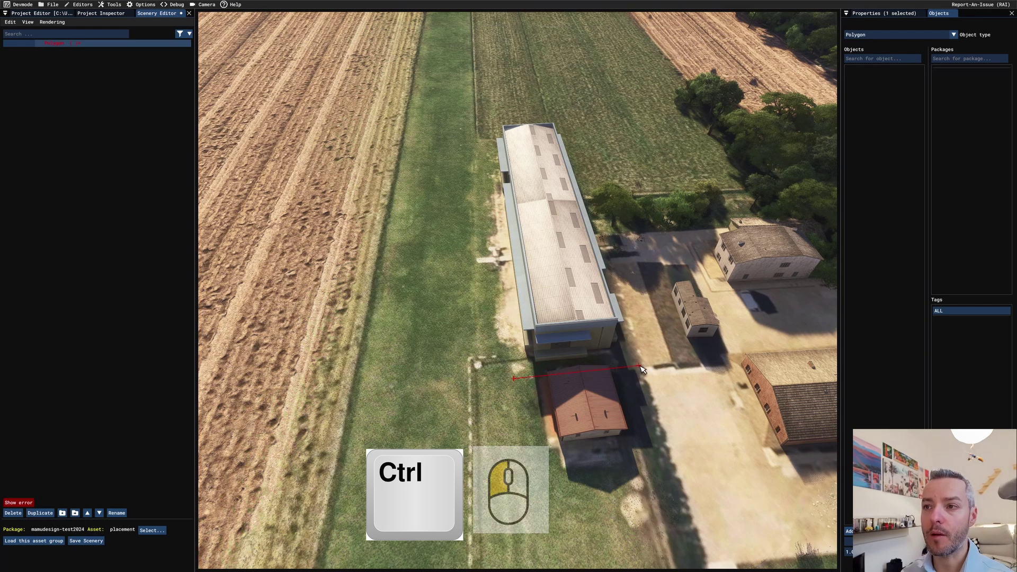
pyautogui.keyDown('ctrl'); pyautogui.click(580, 100); pyautogui.keyUp('ctrl')
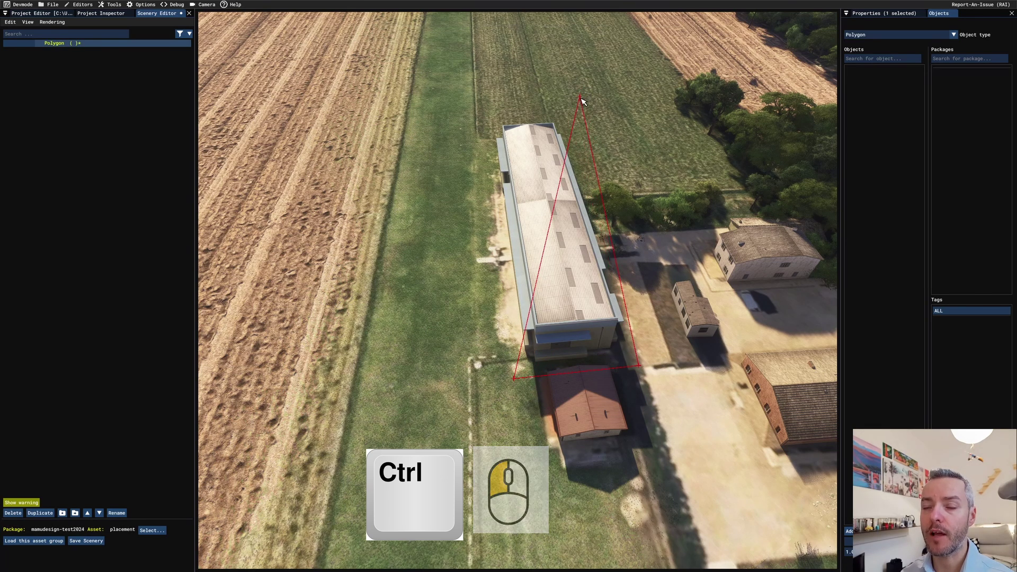
pyautogui.keyDown('ctrl'); pyautogui.click(480, 109); pyautogui.keyUp('ctrl')
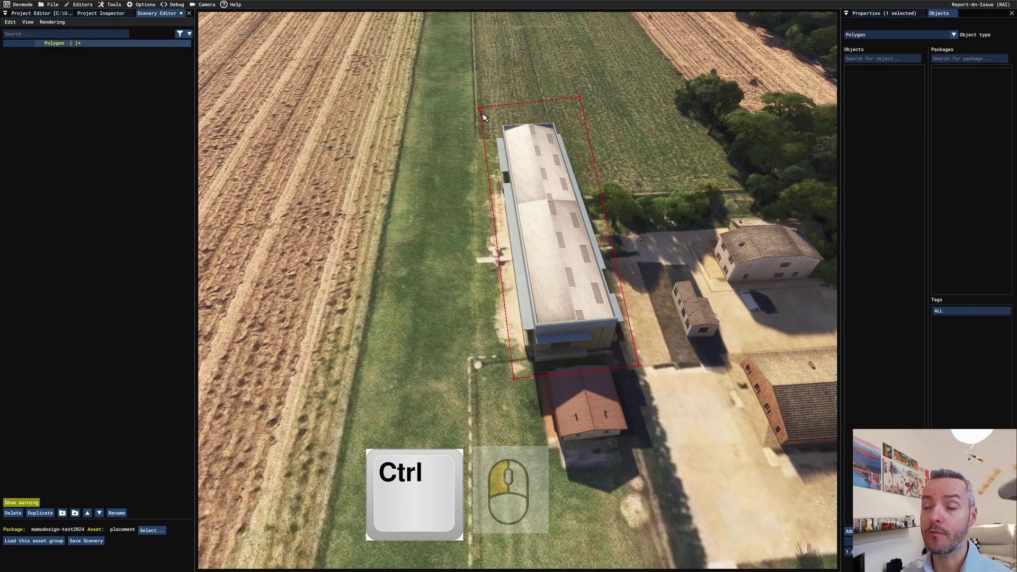
pyautogui.press('Return')
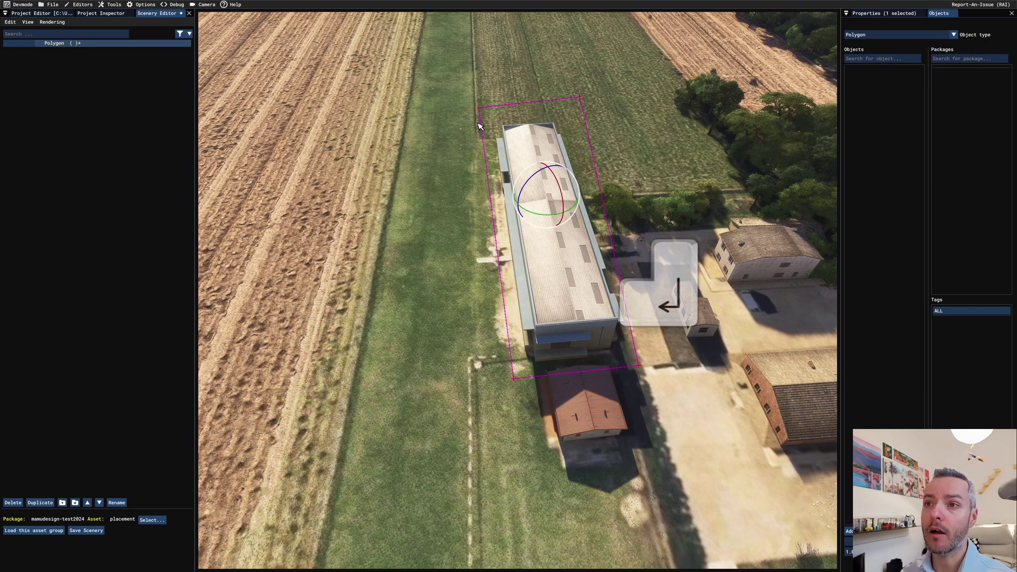
# Step: Move the polygon toward the lower left around the hangar
pyautogui.moveTo(459, 265); pyautogui.dragTo(550, 351, button='right')
pyautogui.scroll(3, 550, 351)
pyautogui.scroll(-5, 550, 351)
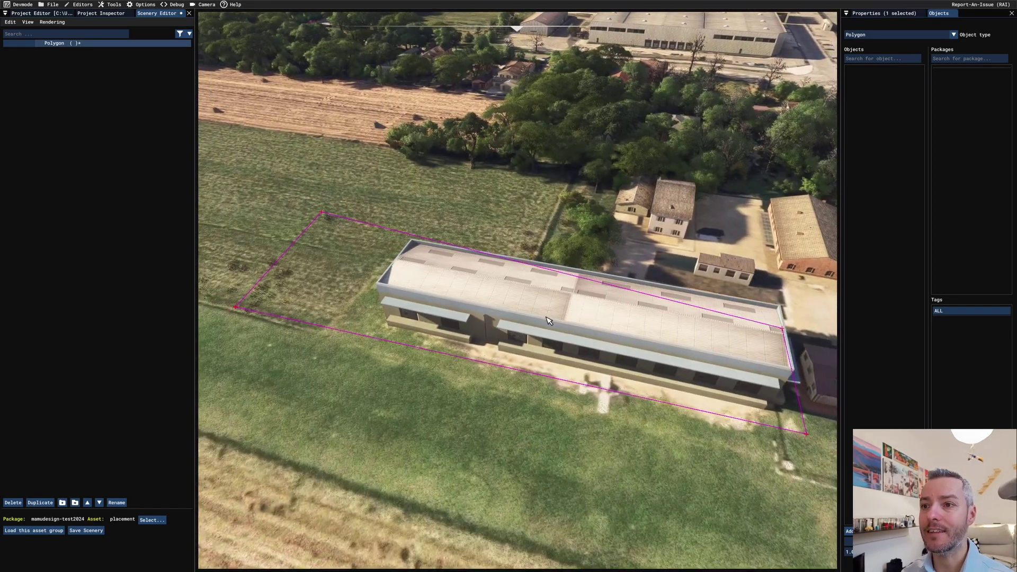
pyautogui.scroll(4, 464, 291)
pyautogui.scroll(-4, 464, 291)
pyautogui.scroll(4, 534, 325)
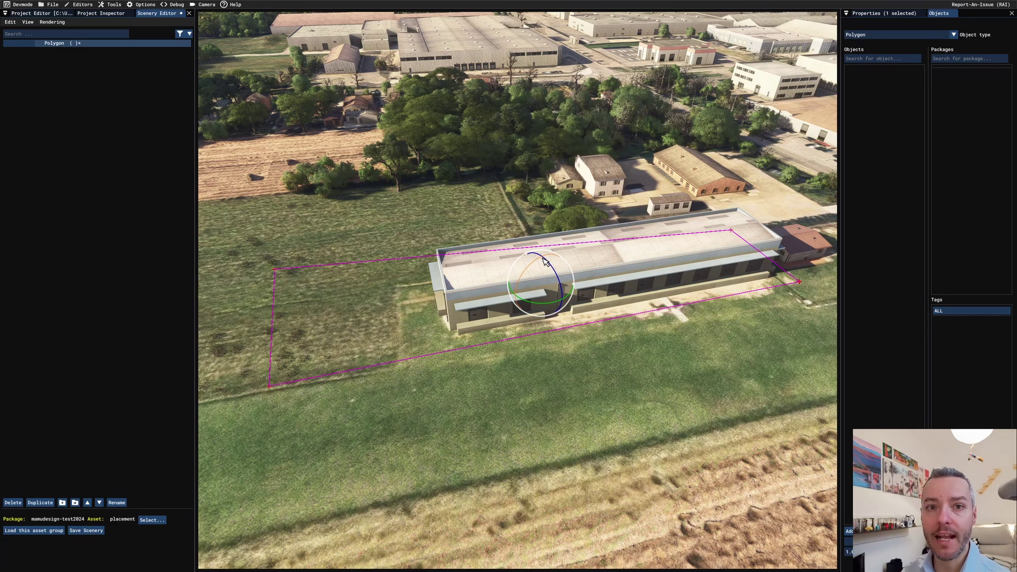
pyautogui.middleClick(543, 286)
pyautogui.middleClick(543, 286)
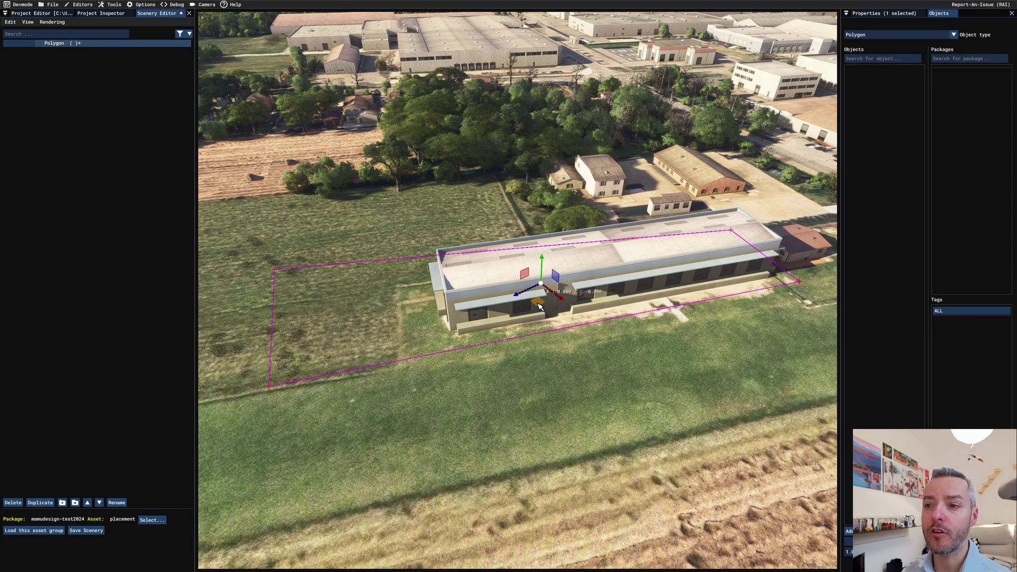
pyautogui.moveTo(539, 307); pyautogui.dragTo(566, 294)
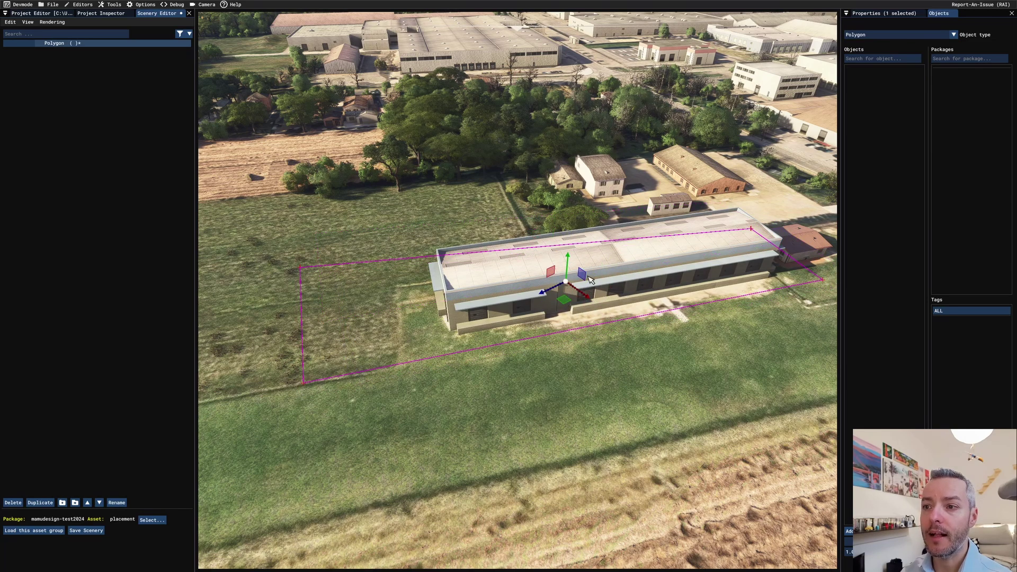
# Step: Rotate the polygon slightly to align with the hangar and scale it to 1.22
pyautogui.click(576, 294)
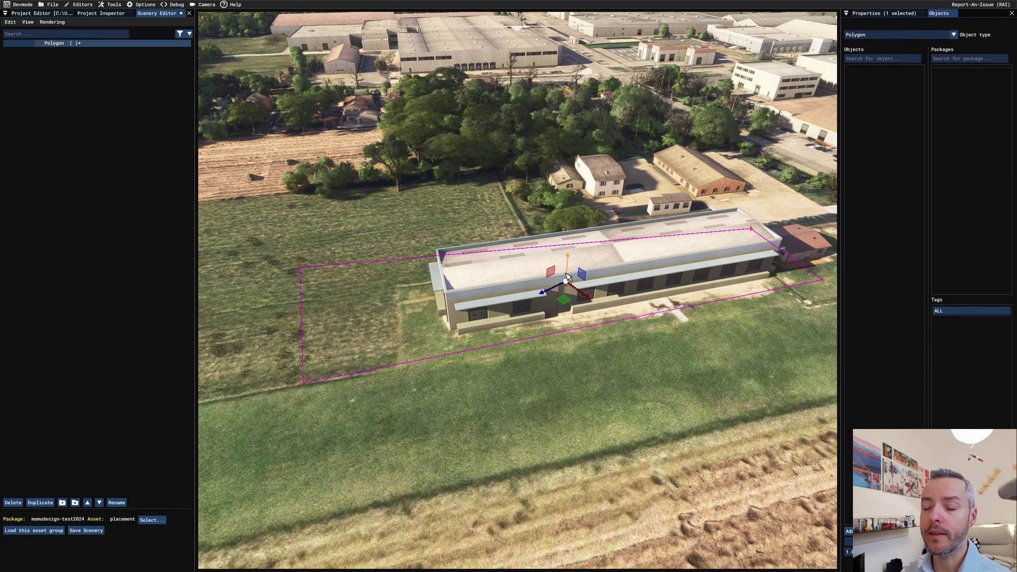
pyautogui.press('space')
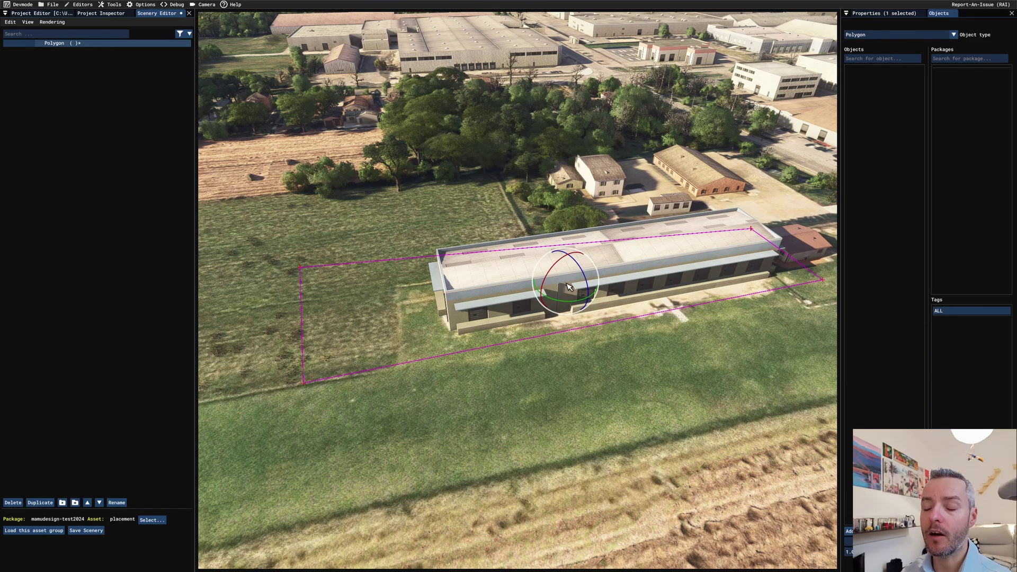
pyautogui.middleClick(567, 287)
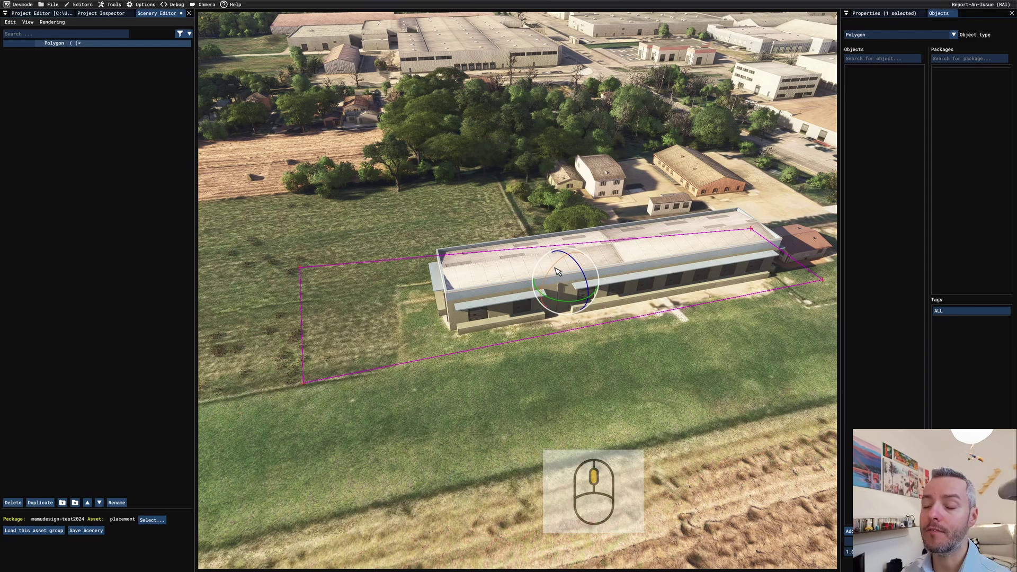
pyautogui.moveTo(559, 304); pyautogui.dragTo(571, 289, button='middle')
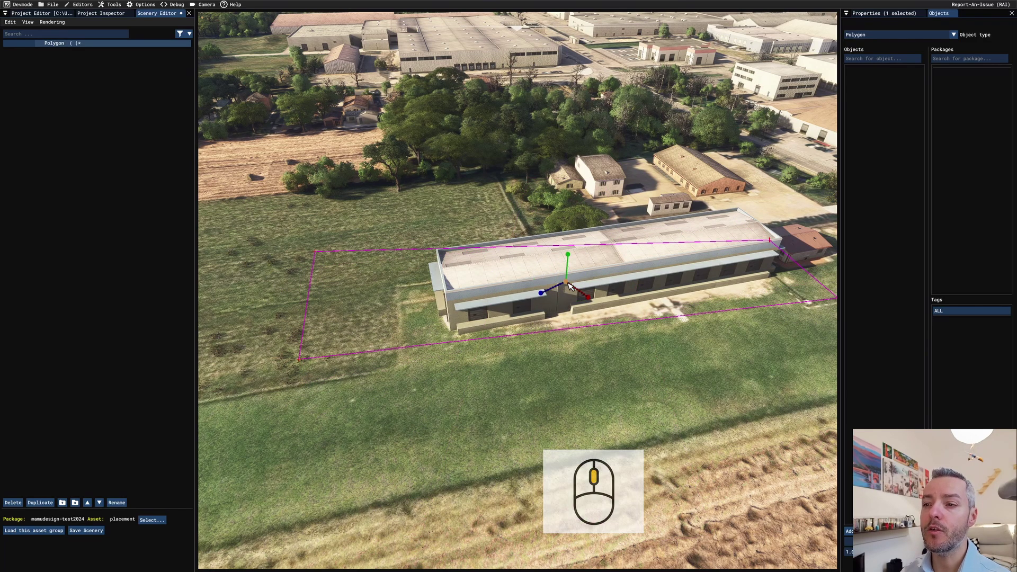
pyautogui.moveTo(571, 289); pyautogui.dragTo(590, 306)
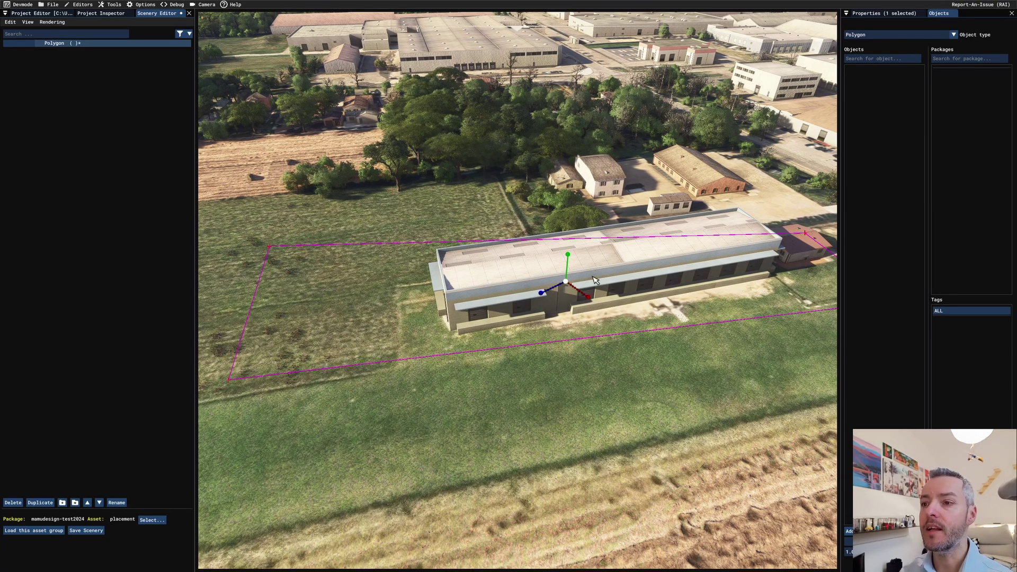
# Step: Pull the polygon's bottom-right corner outward to the up-right
pyautogui.scroll(-3, 601, 265)
pyautogui.moveTo(601, 265); pyautogui.dragTo(630, 445, button='right')
pyautogui.click(651, 475)
pyautogui.moveTo(652, 506); pyautogui.dragTo(683, 497)
# Step: Nudge the bottom-right corner up, pull the bottom-left corner inward, and reselect the polygon
pyautogui.click(684, 505)
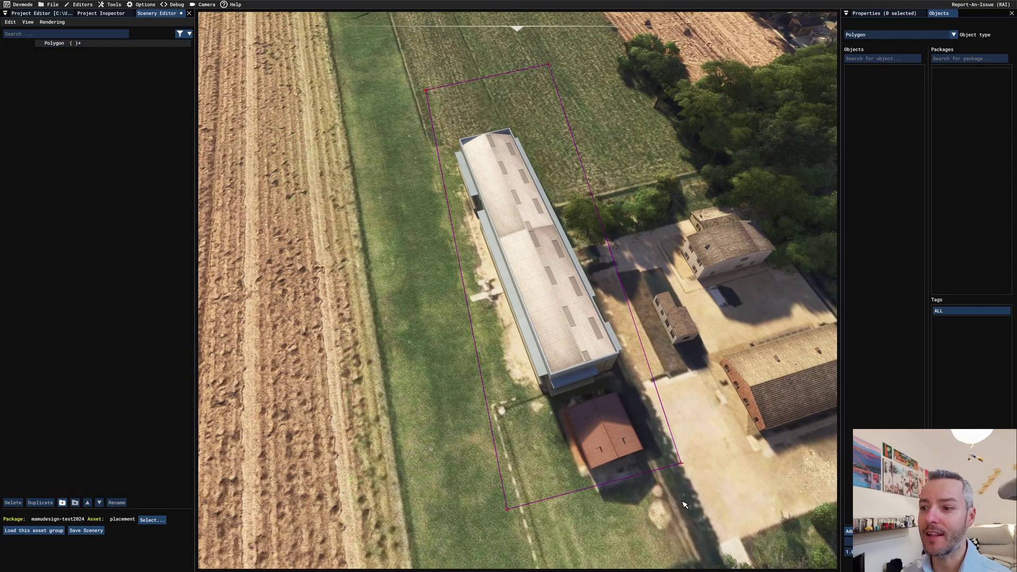
pyautogui.click(684, 467)
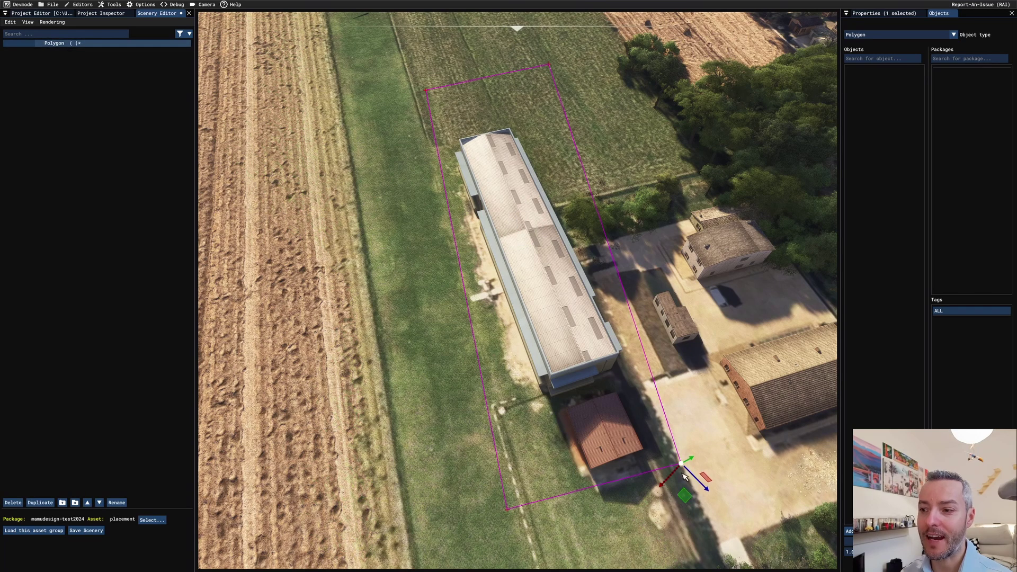
pyautogui.moveTo(684, 499); pyautogui.dragTo(682, 494)
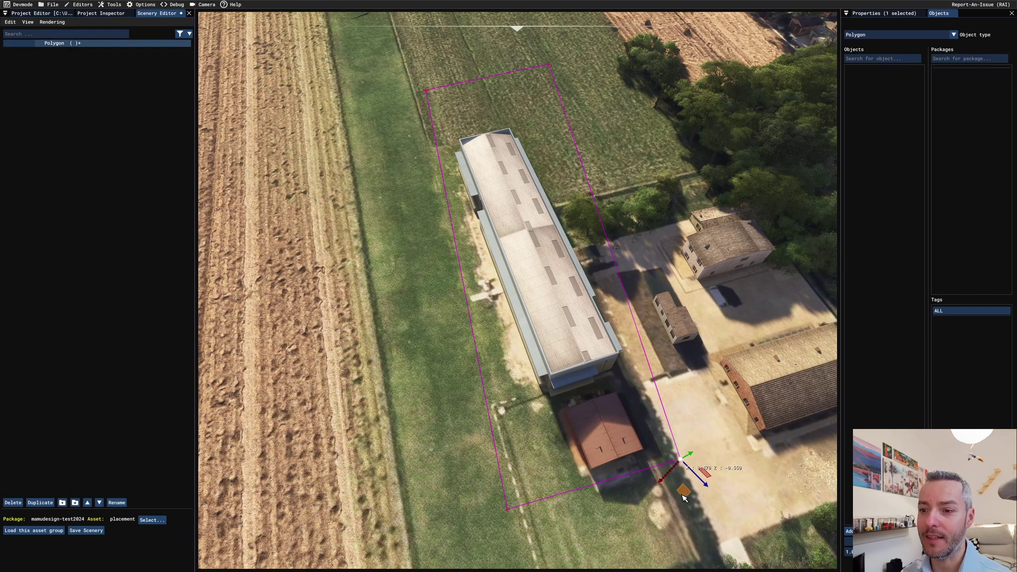
pyautogui.click(507, 510)
pyautogui.moveTo(510, 546); pyautogui.dragTo(521, 520)
pyautogui.click(646, 517)
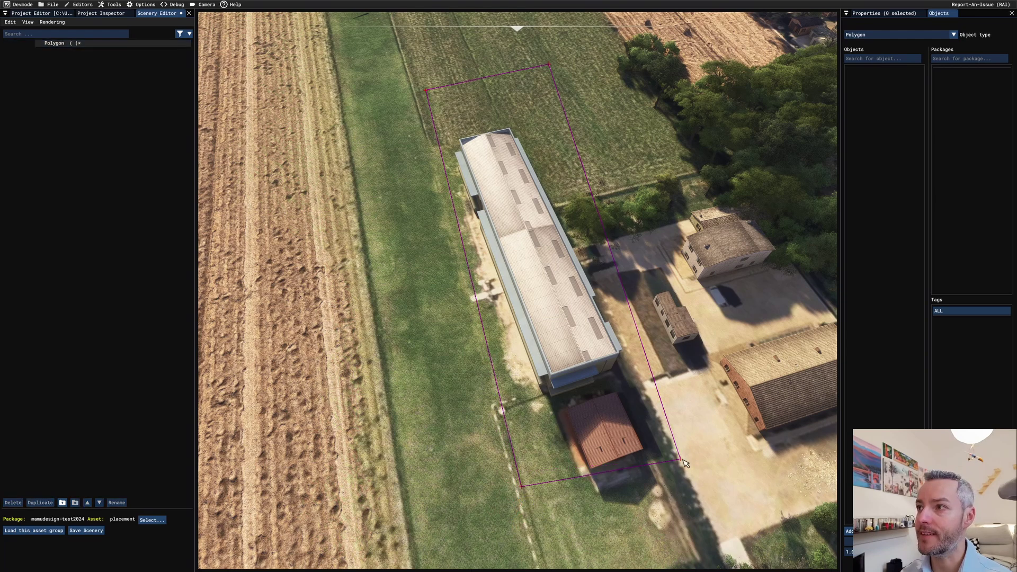
pyautogui.click(631, 322)
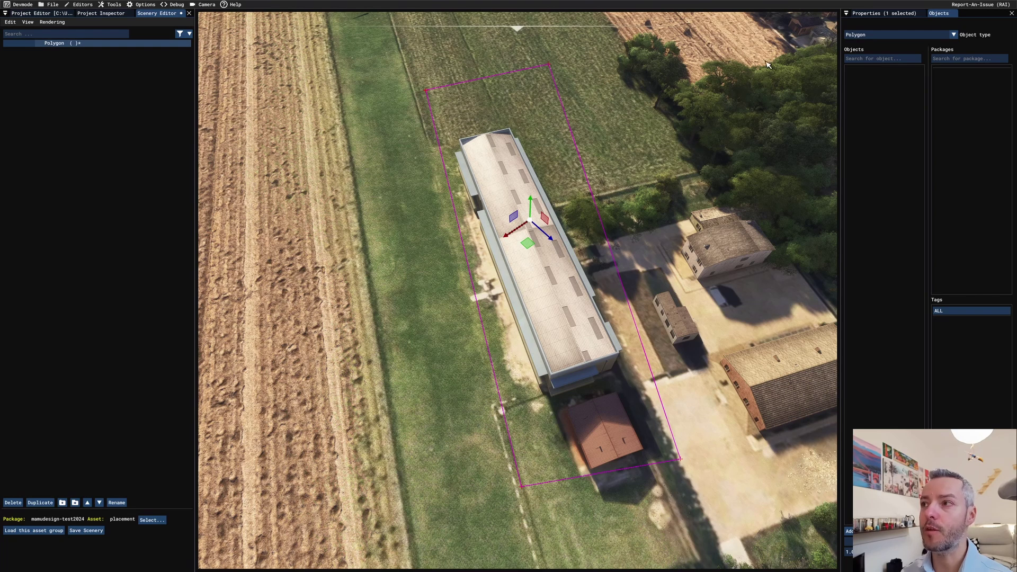
# Step: Dock the Properties panel as a tab beside Objects, showing the polygon's exclusion options
pyautogui.click(880, 14)
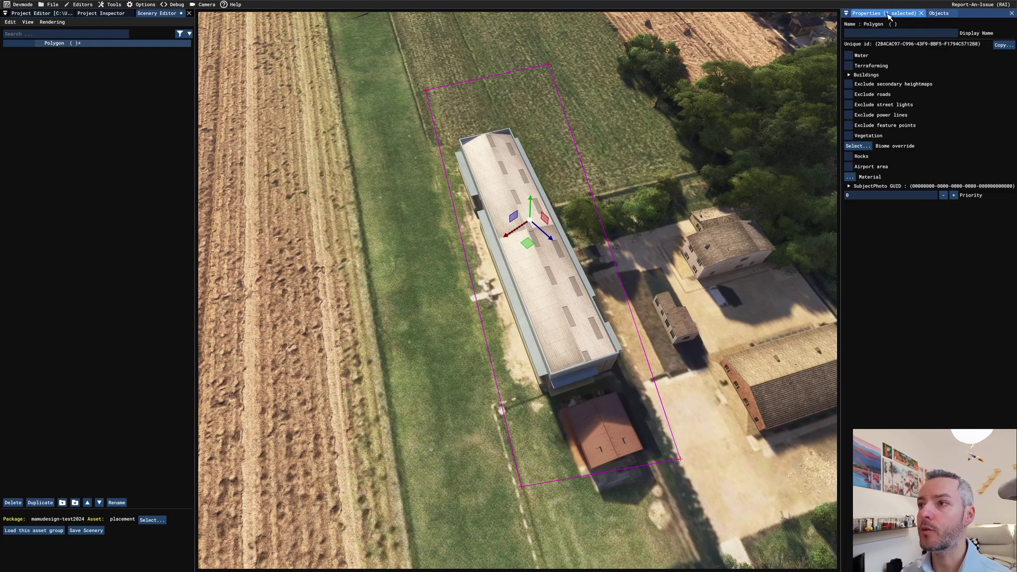
pyautogui.click(29, 23)
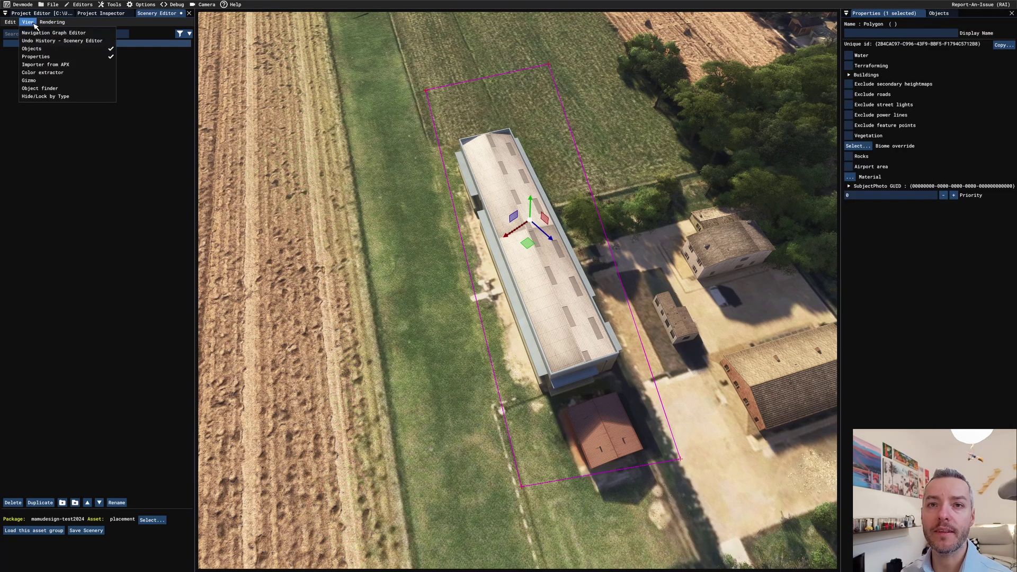
pyautogui.click(155, 16)
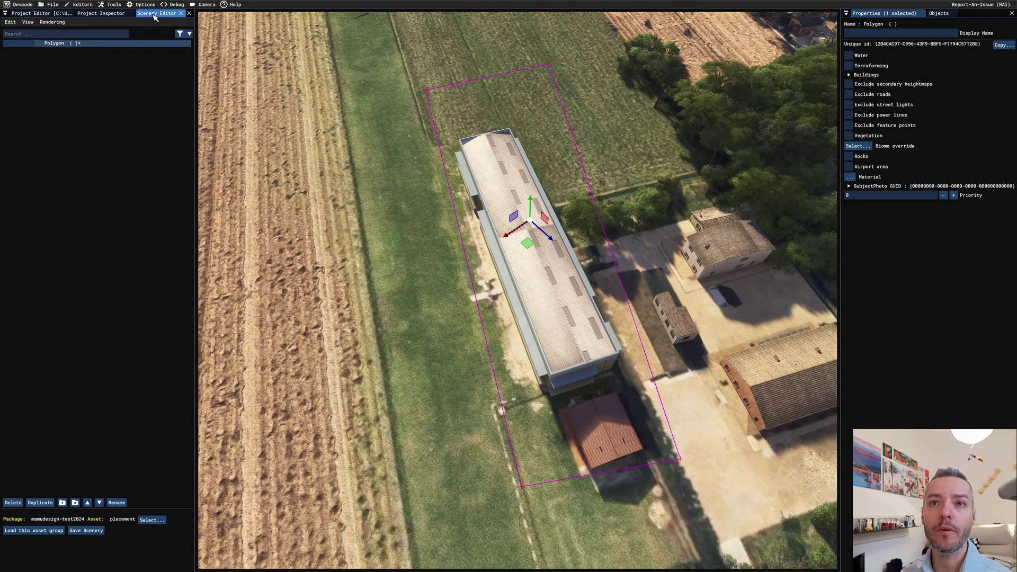
pyautogui.click(154, 17)
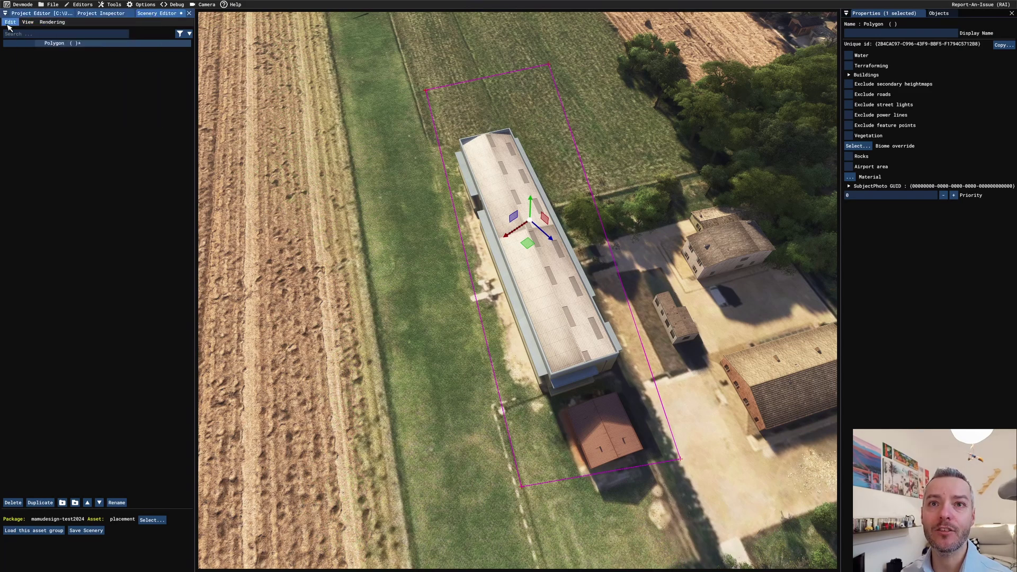
pyautogui.click(28, 21)
pyautogui.click(44, 57)
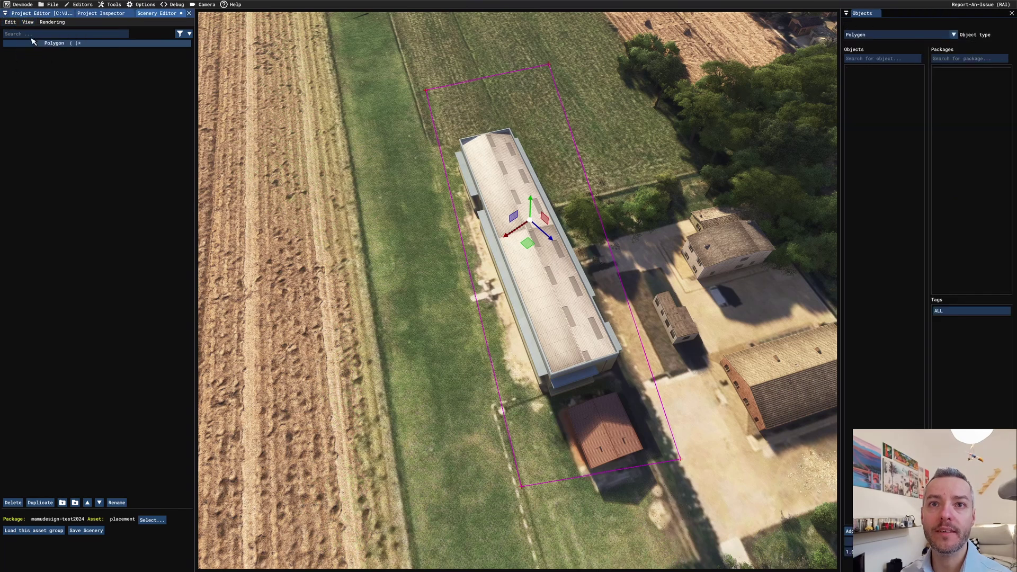
pyautogui.click(27, 22)
pyautogui.click(37, 56)
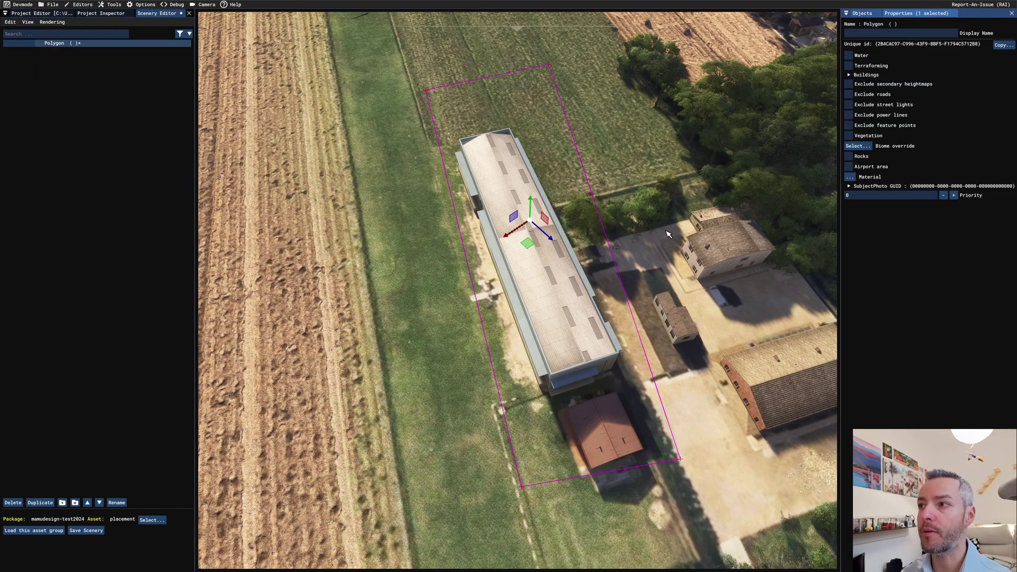
# Step: Turn on Exclude all under Buildings so the hangar disappears
pyautogui.click(850, 75)
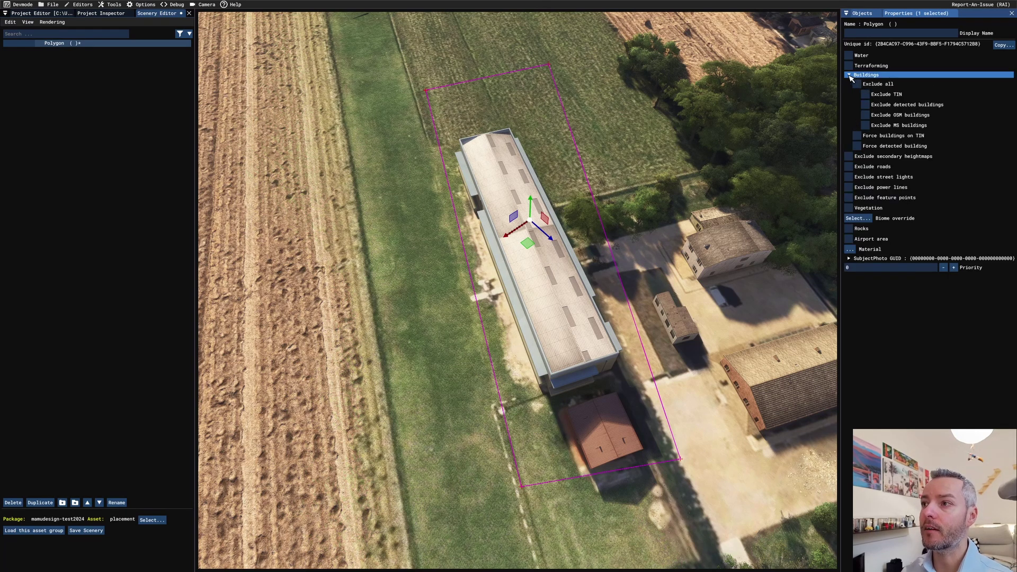
pyautogui.click(857, 83)
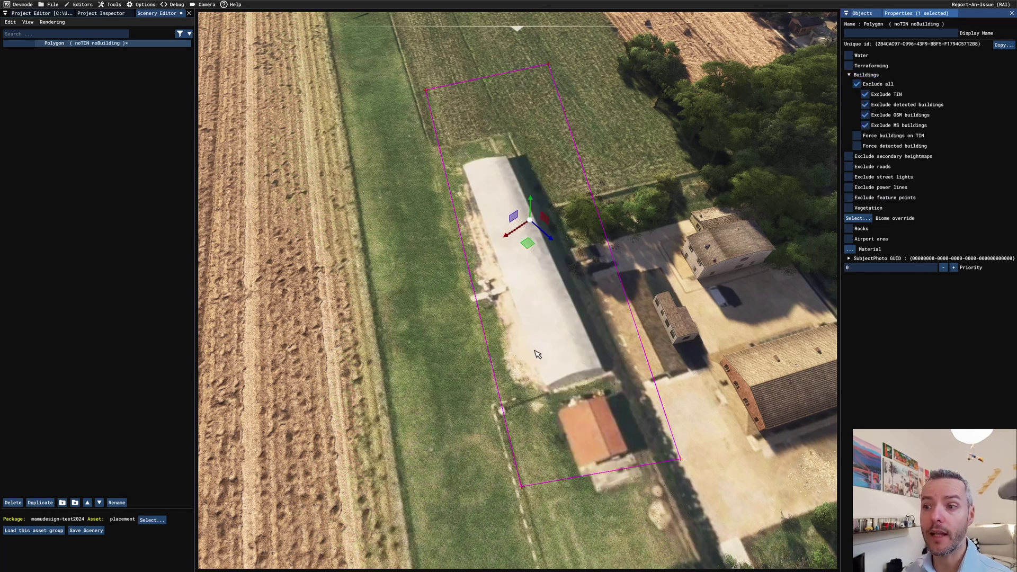
pyautogui.scroll(-2, 560, 361)
# Step: Pull the bottom-right and bottom-left corners up to sit just below the hangar
pyautogui.click(664, 441)
pyautogui.moveTo(665, 469); pyautogui.dragTo(609, 367)
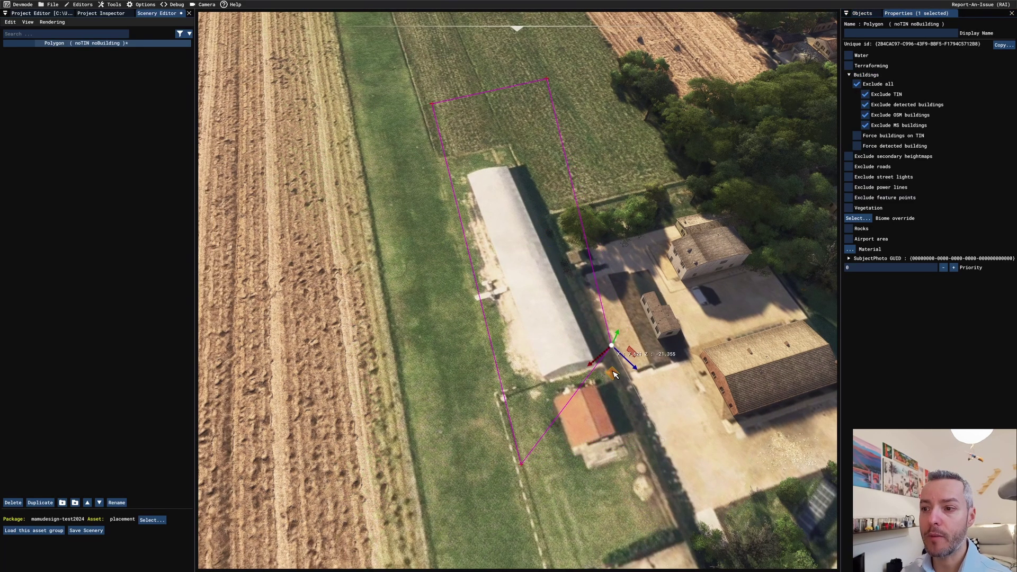
pyautogui.click(522, 469)
pyautogui.click(522, 469)
pyautogui.click(522, 468)
pyautogui.click(523, 468)
pyautogui.click(522, 465)
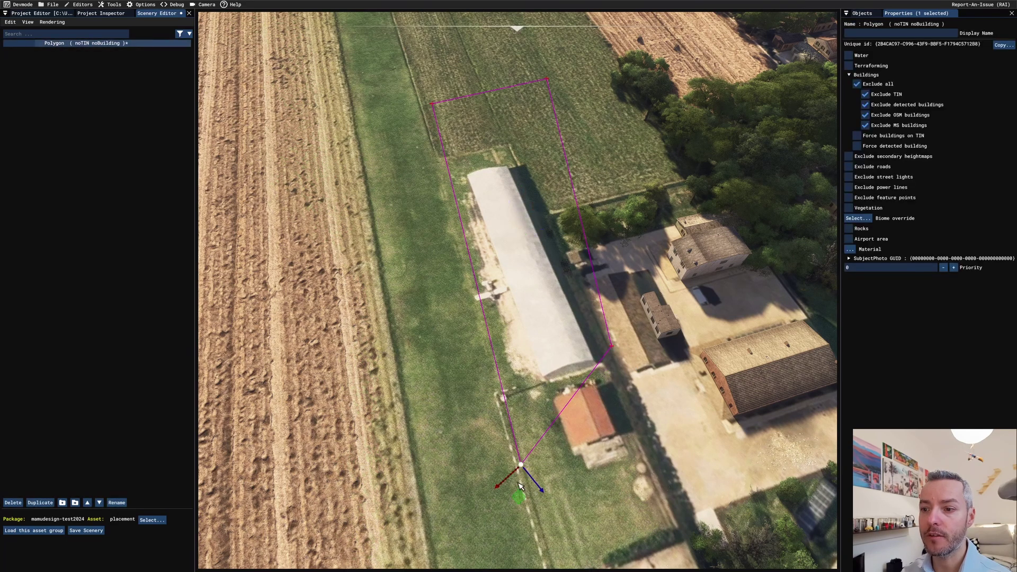
pyautogui.moveTo(519, 489); pyautogui.dragTo(496, 395)
pyautogui.moveTo(675, 270); pyautogui.dragTo(619, 247, button='right')
pyautogui.click(412, 289)
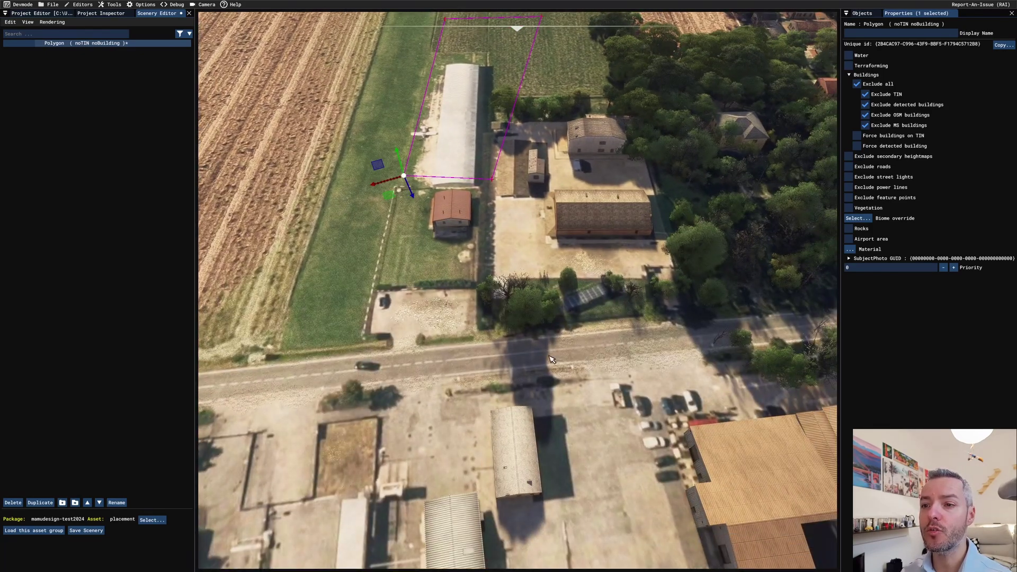
# Step: Fly to the trees by the road and outline them with a new four-corner polygon
pyautogui.press('w')
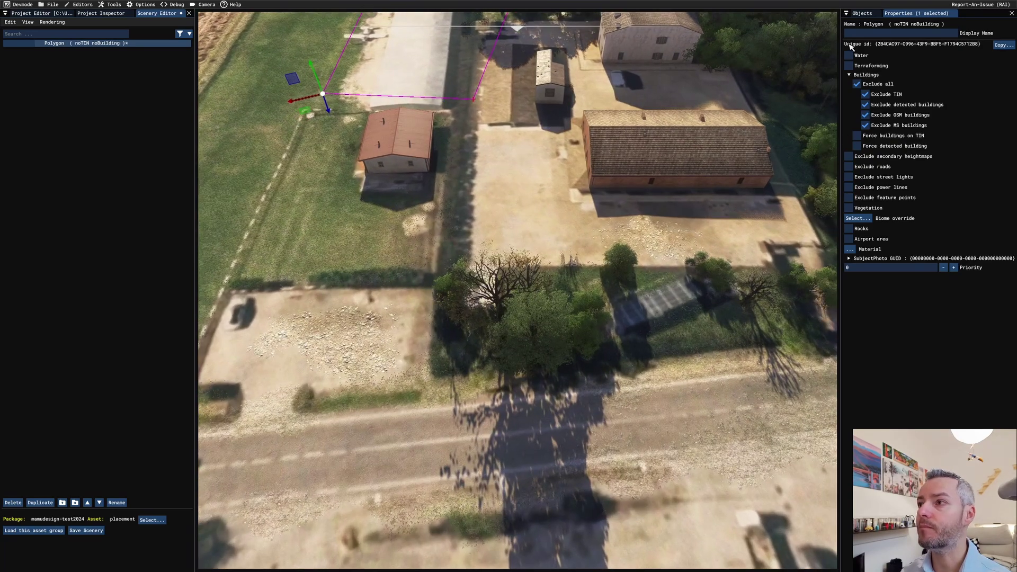
pyautogui.click(861, 13)
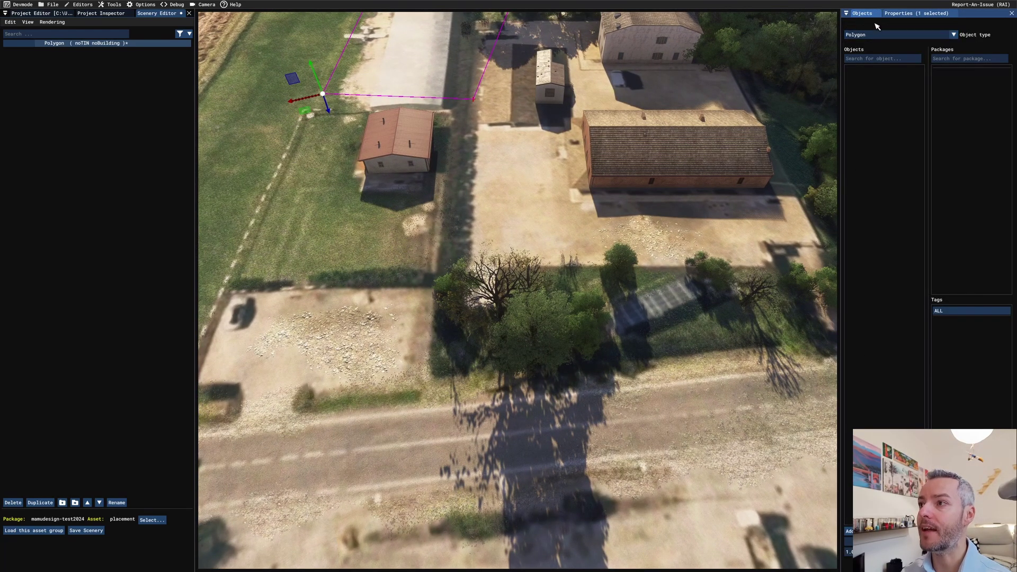
pyautogui.click(850, 532)
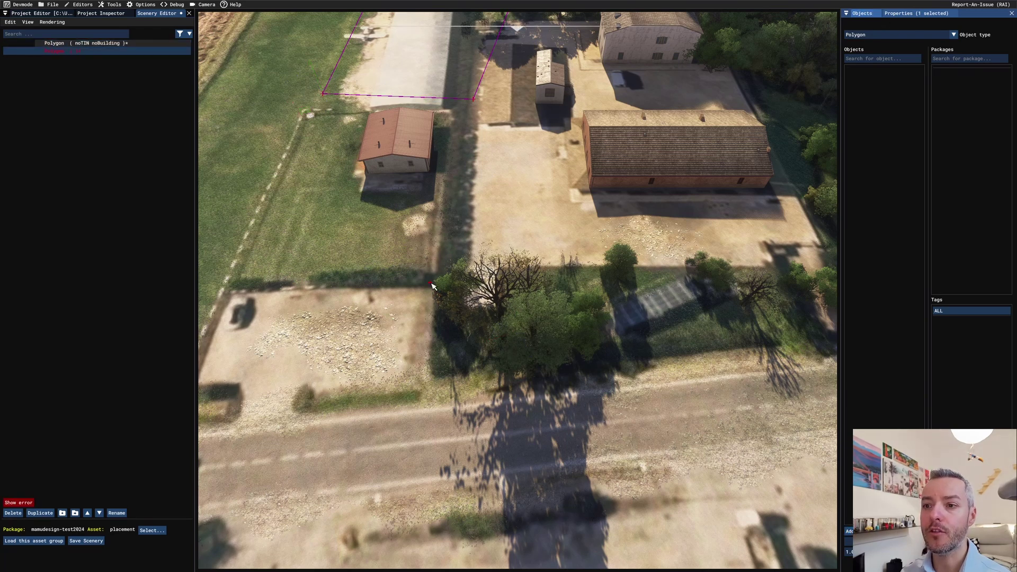
pyautogui.click(626, 271)
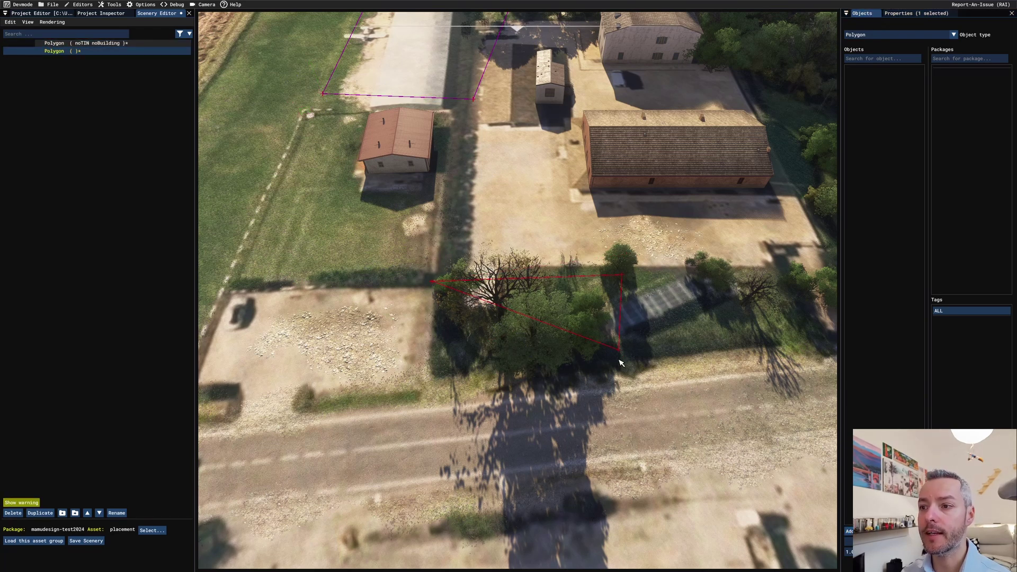
pyautogui.click(435, 401)
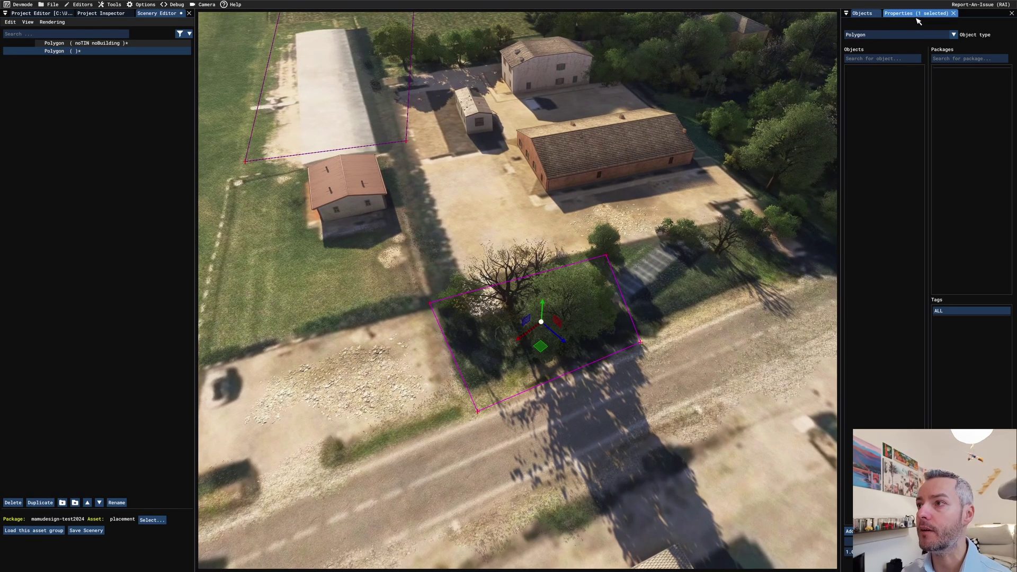
# Step: Extend the tree polygon's top corners outward and enable Vegetation Exclude to clear the trees
pyautogui.click(916, 14)
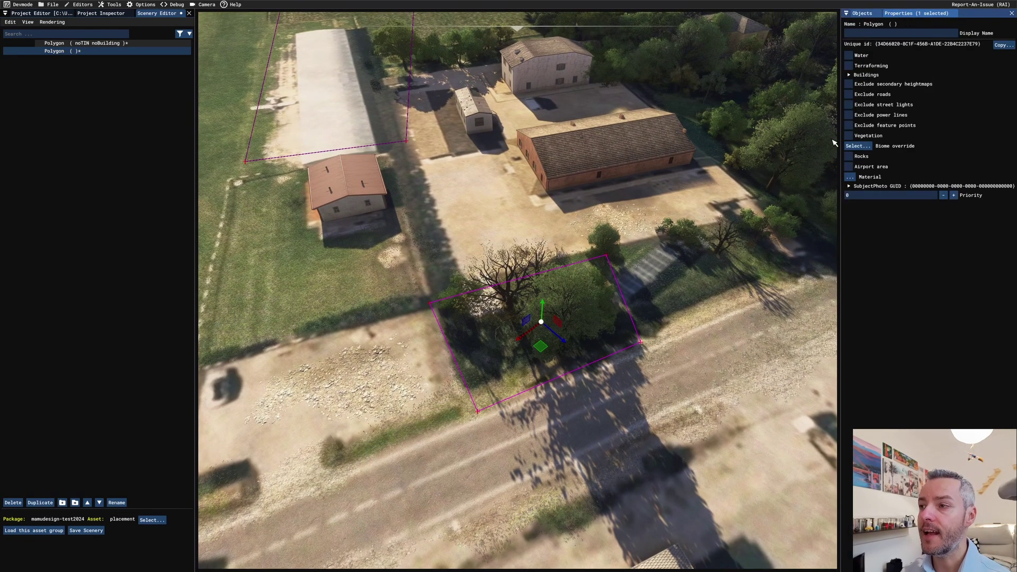
pyautogui.click(850, 137)
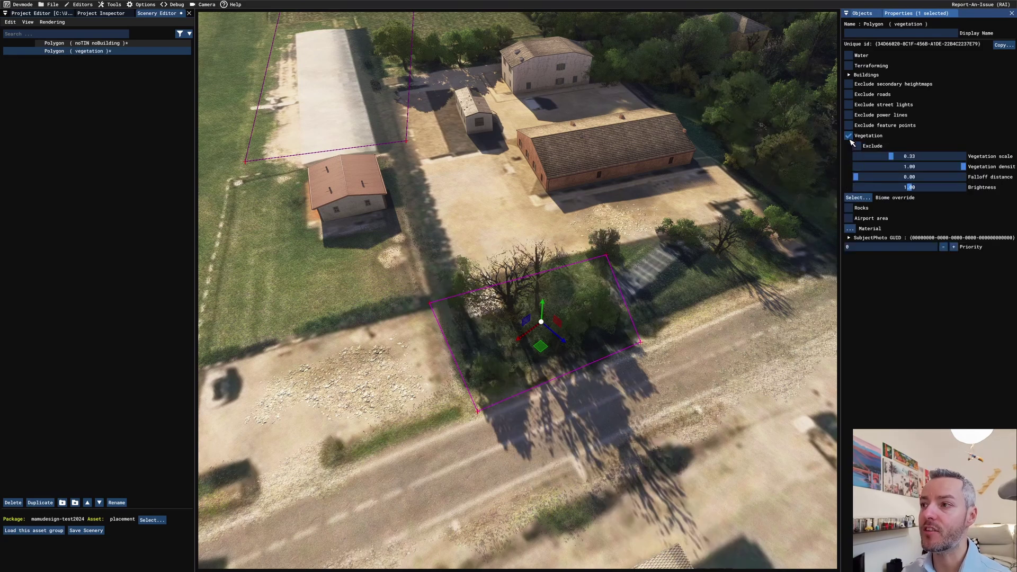
pyautogui.click(642, 344)
pyautogui.click(607, 256)
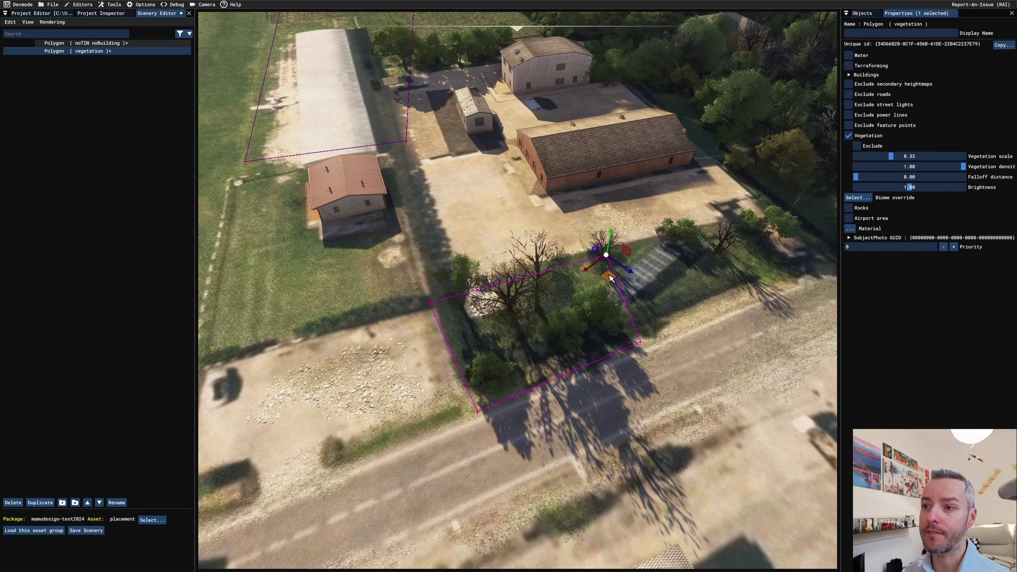
pyautogui.moveTo(611, 278); pyautogui.dragTo(622, 222)
pyautogui.click(429, 303)
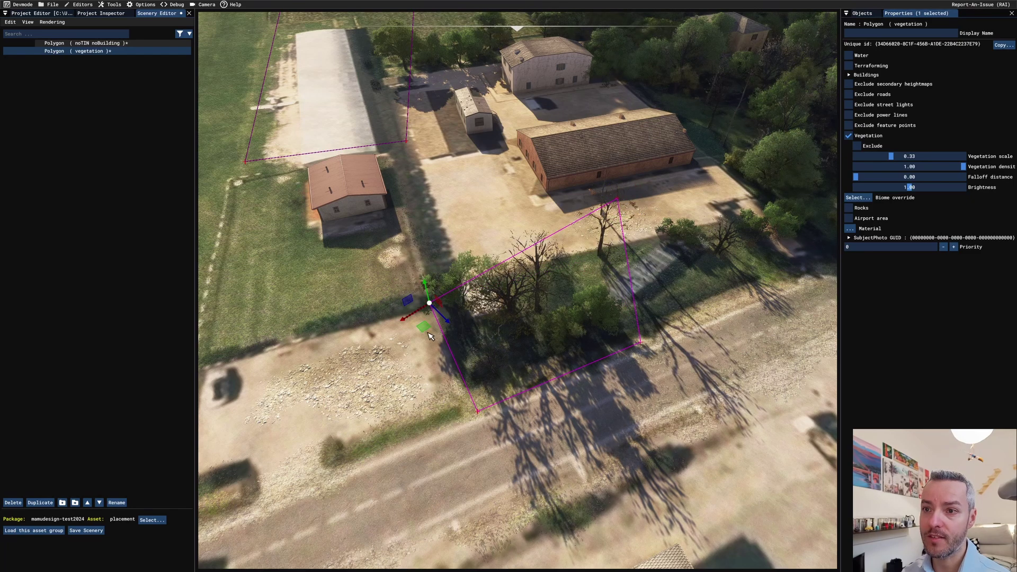
pyautogui.moveTo(291, 271); pyautogui.dragTo(341, 274)
pyautogui.click(429, 305)
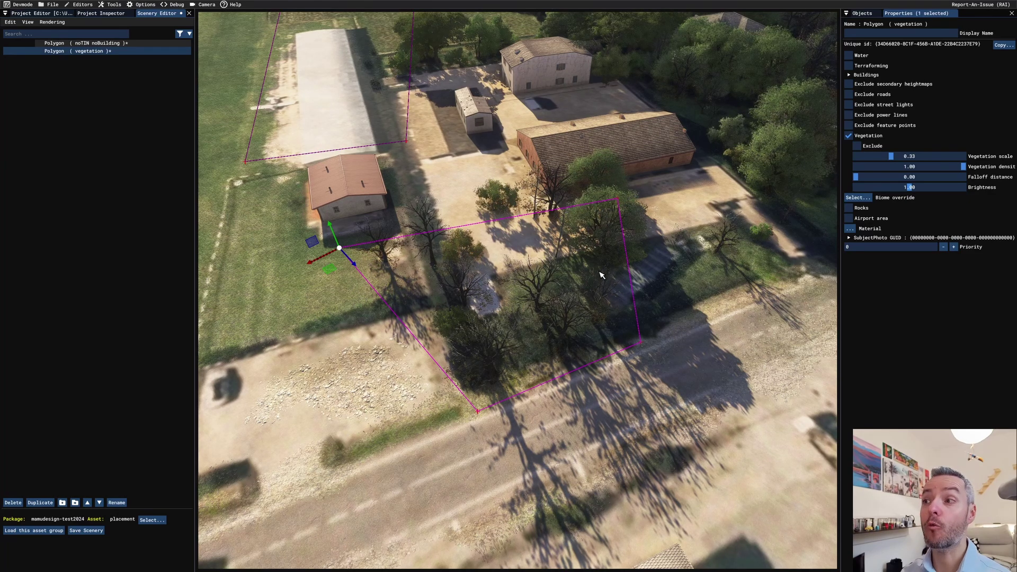
pyautogui.click(860, 148)
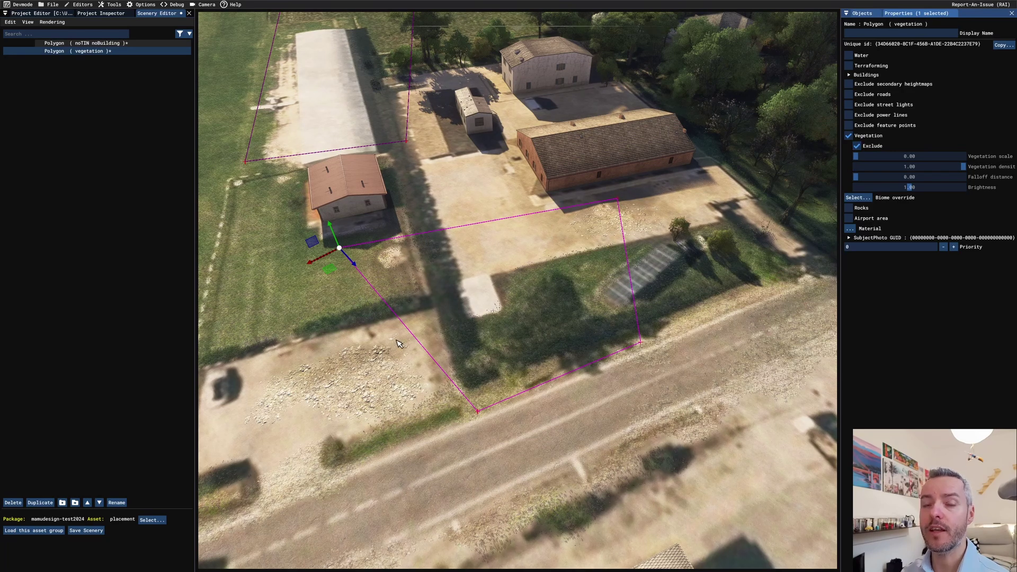
# Step: Rename the noTIN noBuilding polygon to 'no hangar'
pyautogui.scroll(-3, 418, 335)
pyautogui.scroll(-3, 428, 329)
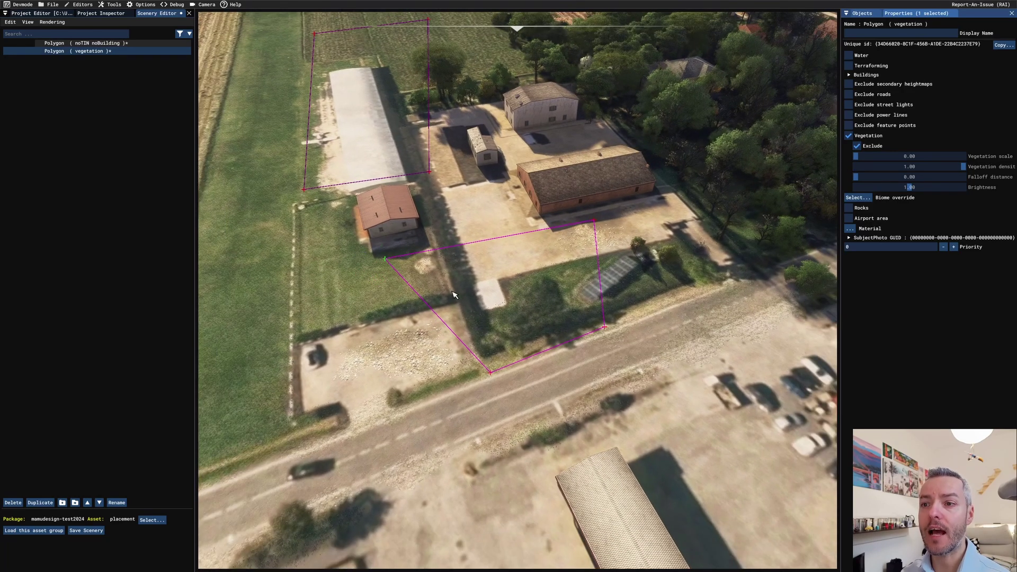
pyautogui.scroll(3, 651, 357)
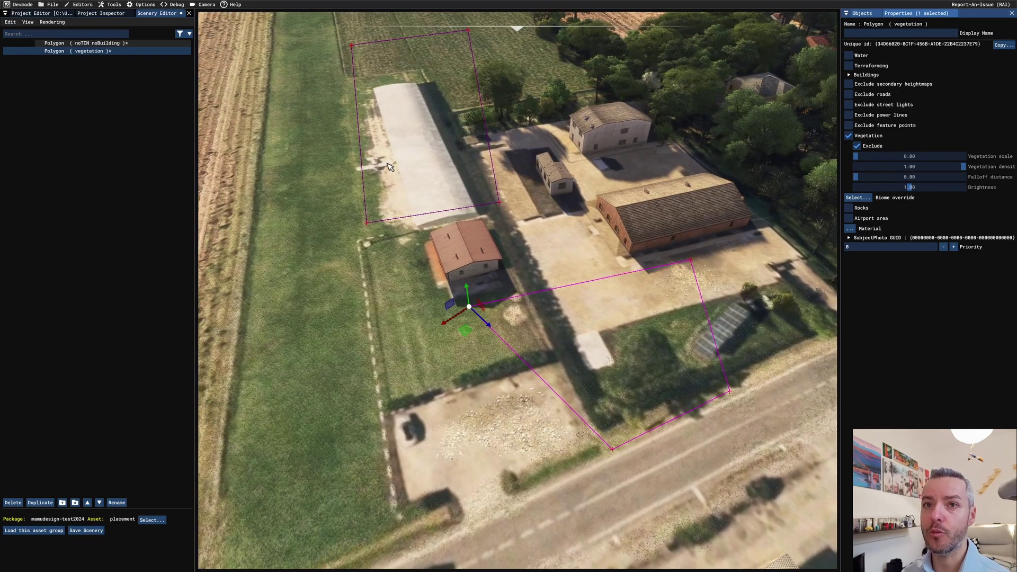
pyautogui.click(71, 47)
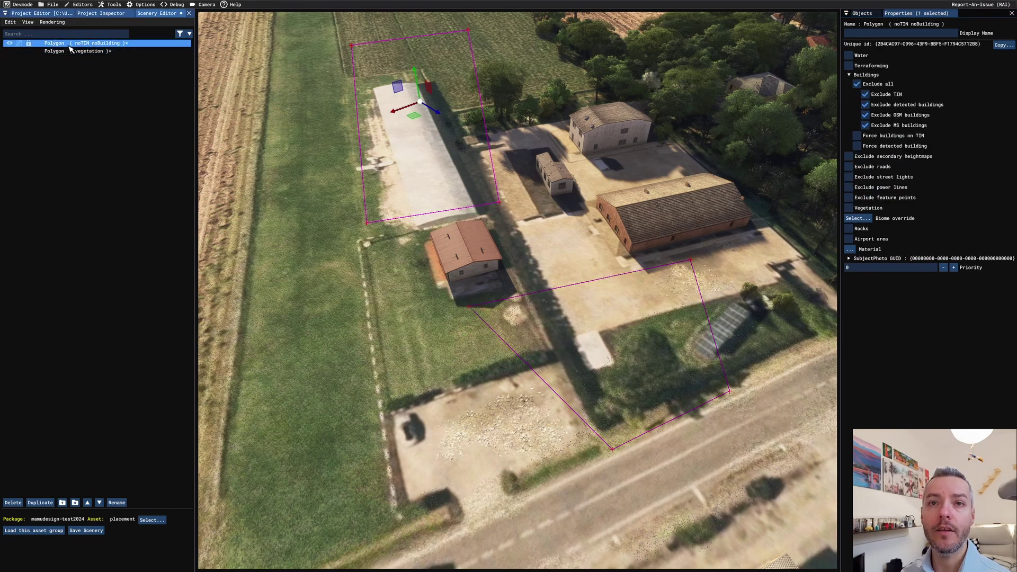
pyautogui.doubleClick(70, 47)
pyautogui.rightClick(70, 48)
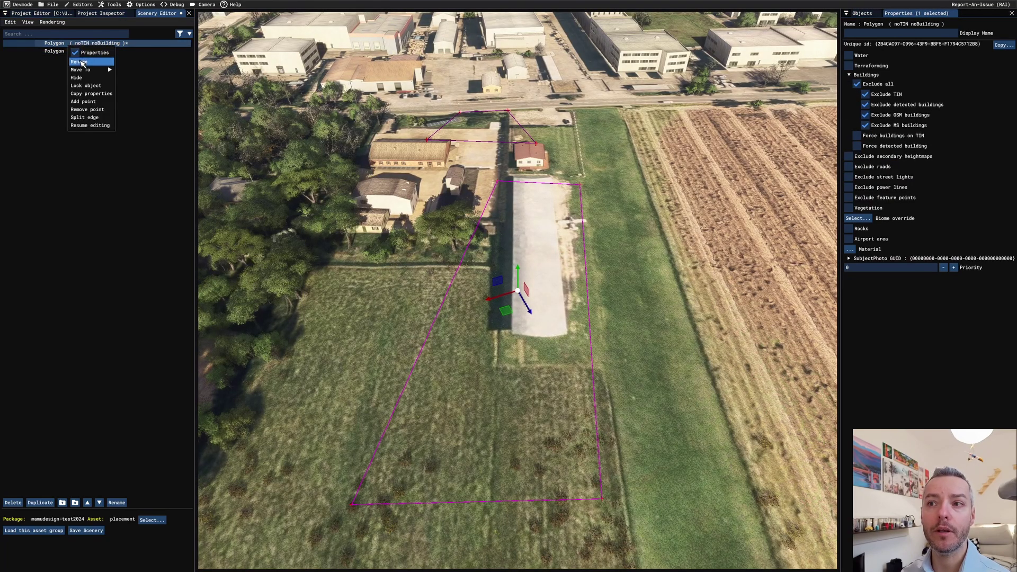
pyautogui.click(79, 62)
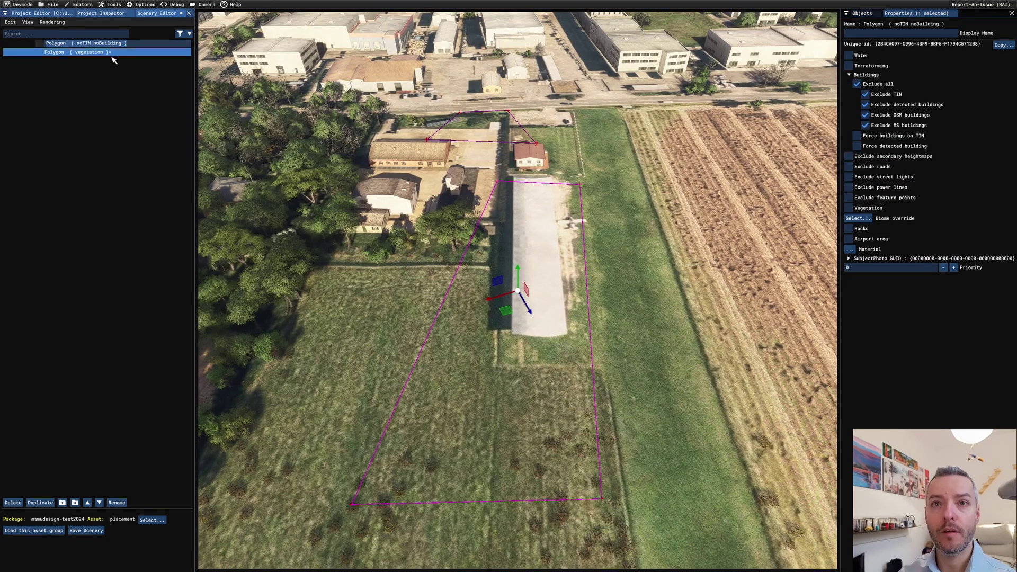
pyautogui.write('no ')
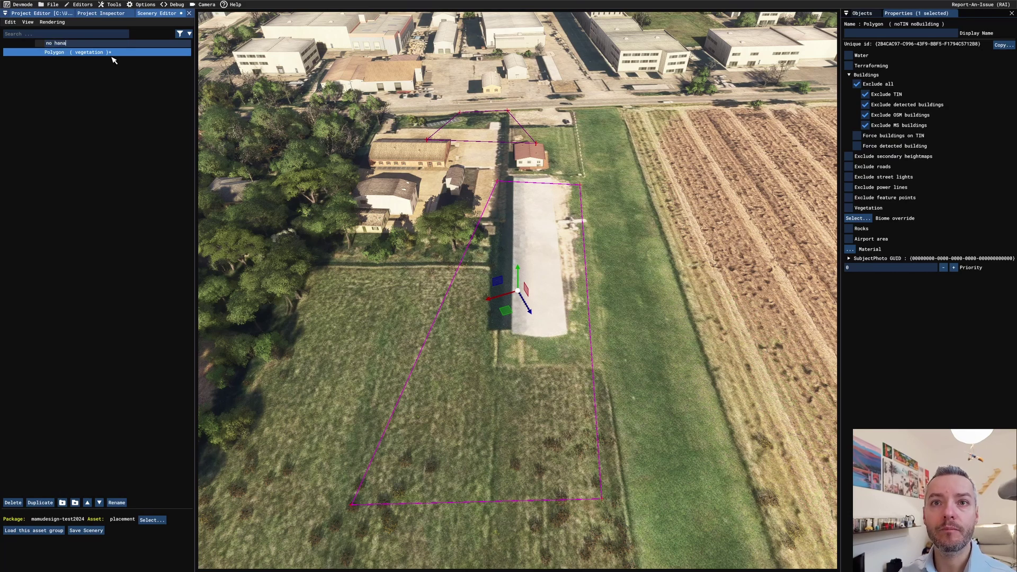
pyautogui.write('hangar')
pyautogui.press('Return')
# Step: Rename the vegetation exclusion polygon to 'no tree'
pyautogui.click(104, 52)
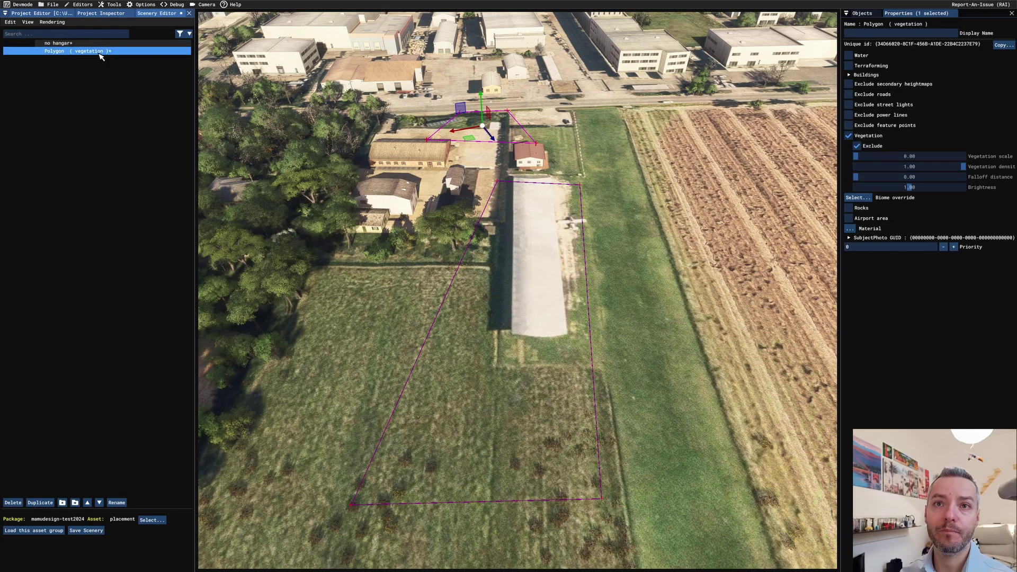
pyautogui.rightClick(100, 55)
pyautogui.click(109, 72)
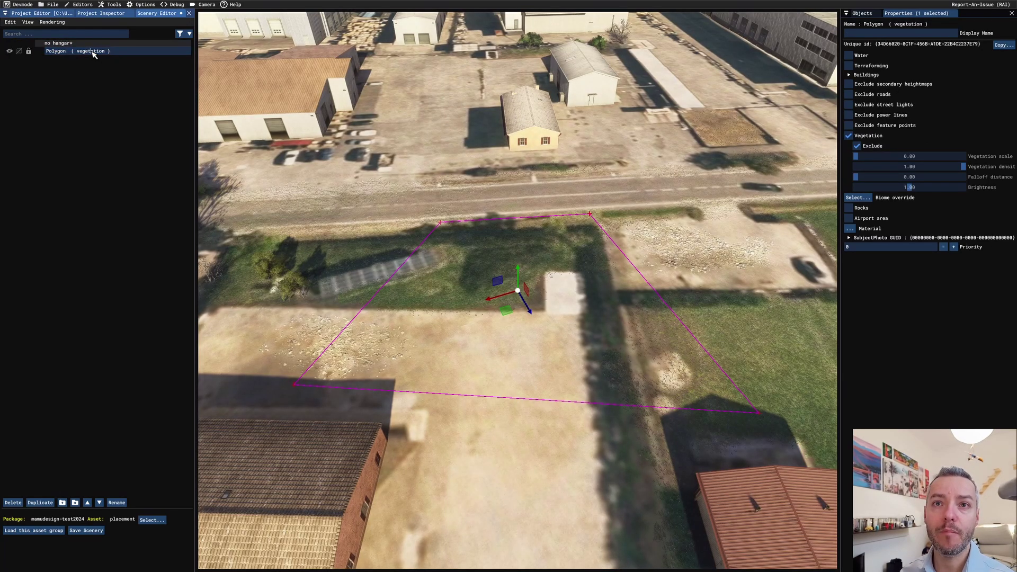
pyautogui.write('no t')
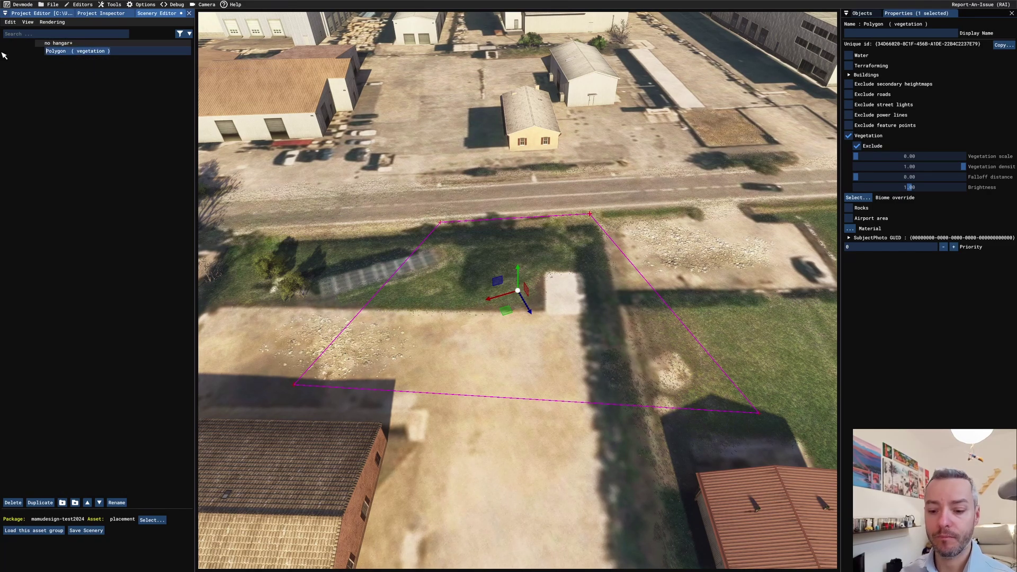
pyautogui.write('ree')
pyautogui.press('Return')
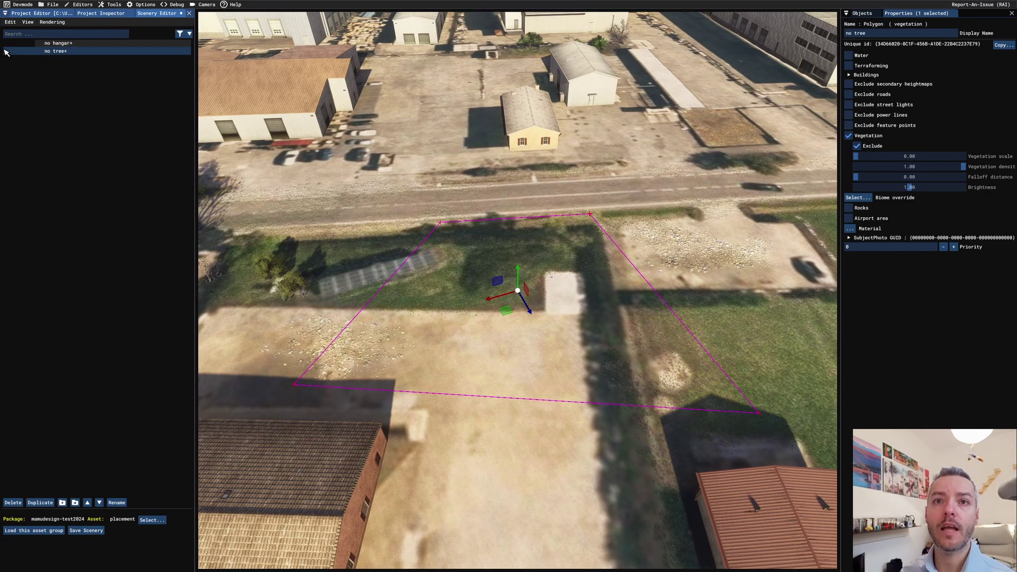
# Step: Set the Objects browser's object type to Scenery, listing models like beach_chair and bikini-girl
pyautogui.click(61, 46)
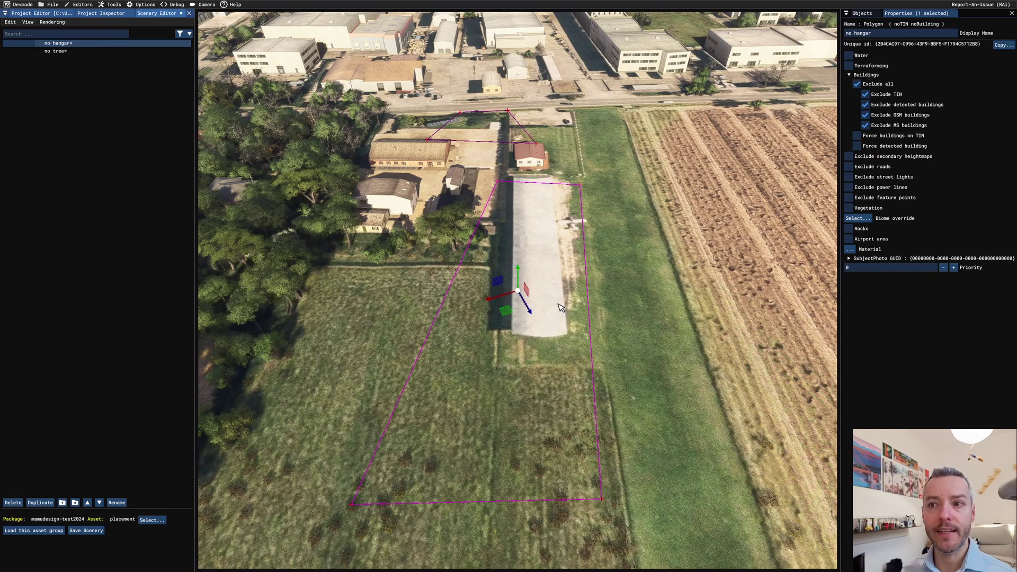
pyautogui.click(862, 14)
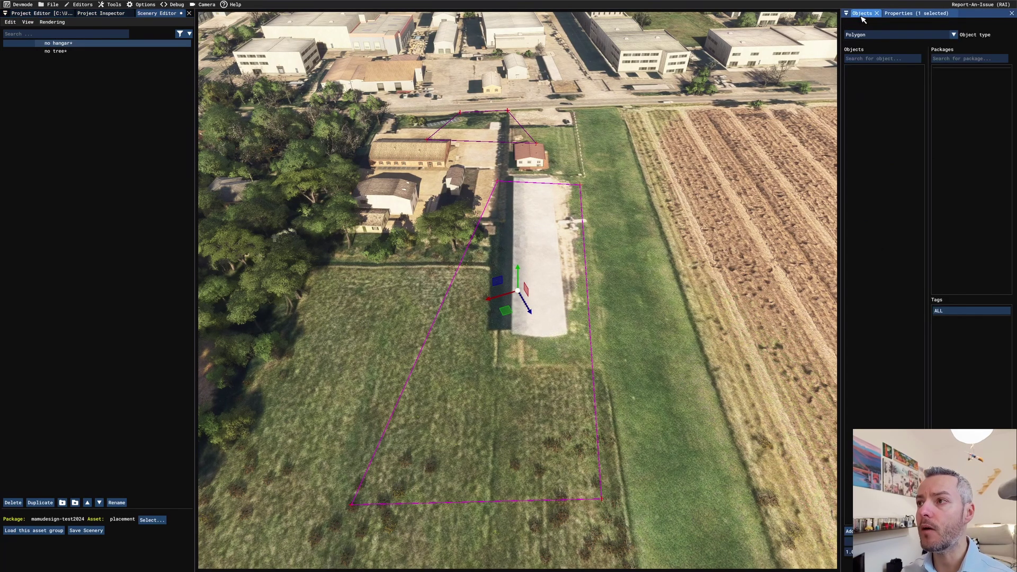
pyautogui.scroll(-3, 653, 399)
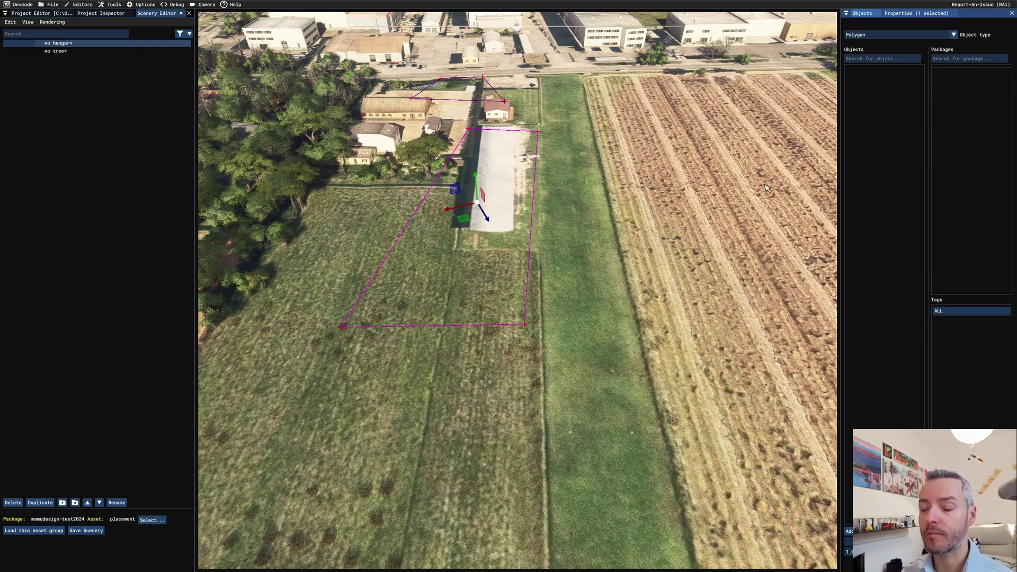
pyautogui.click(861, 35)
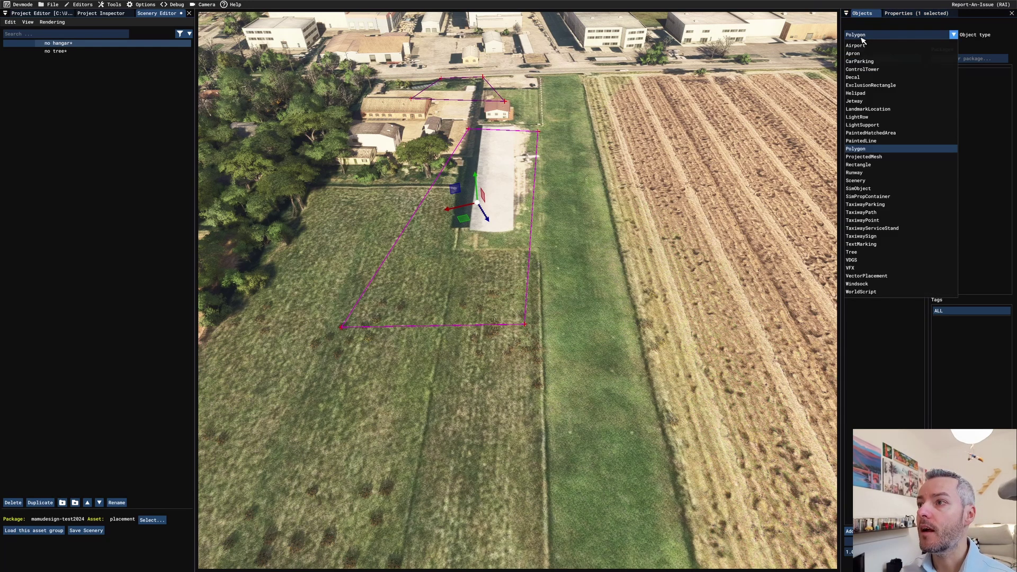
pyautogui.click(861, 182)
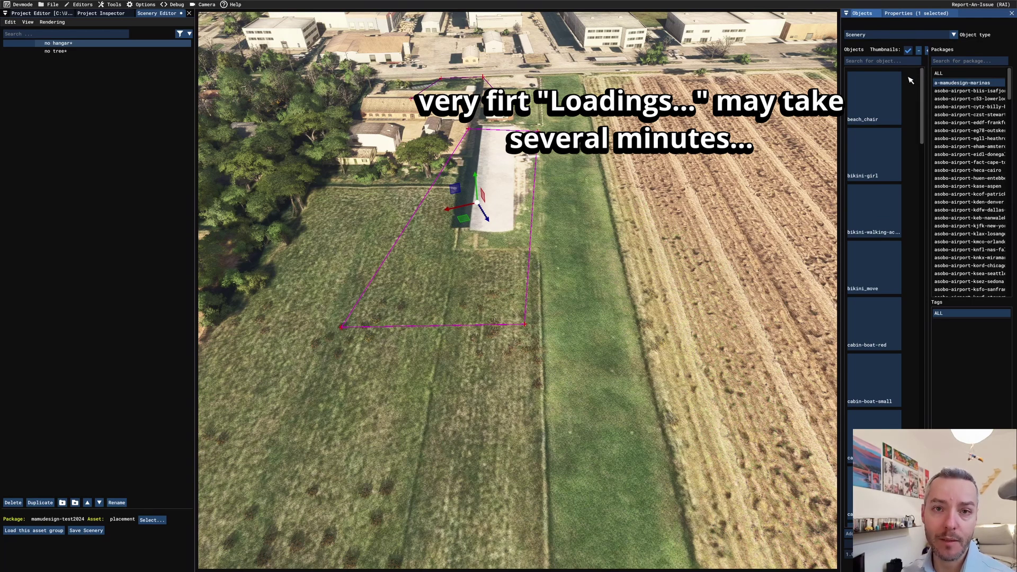
# Step: Add a beach_chair from the marinas package to the scene
pyautogui.click(960, 76)
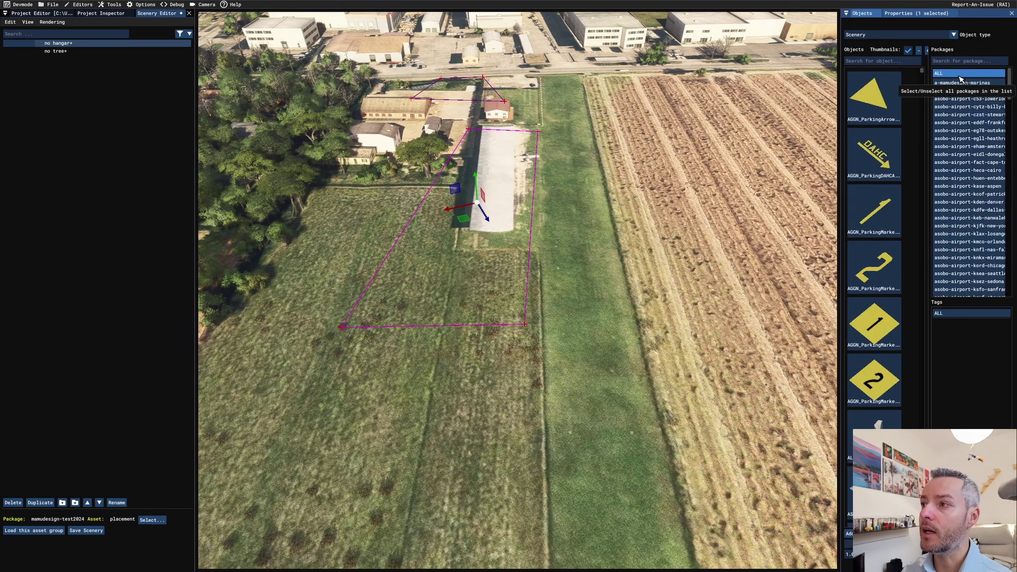
pyautogui.moveTo(1011, 89)
pyautogui.mouseDown()
pyautogui.moveTo(1013, 293)
pyautogui.moveTo(1012, 79)
pyautogui.mouseUp()
pyautogui.click(997, 83)
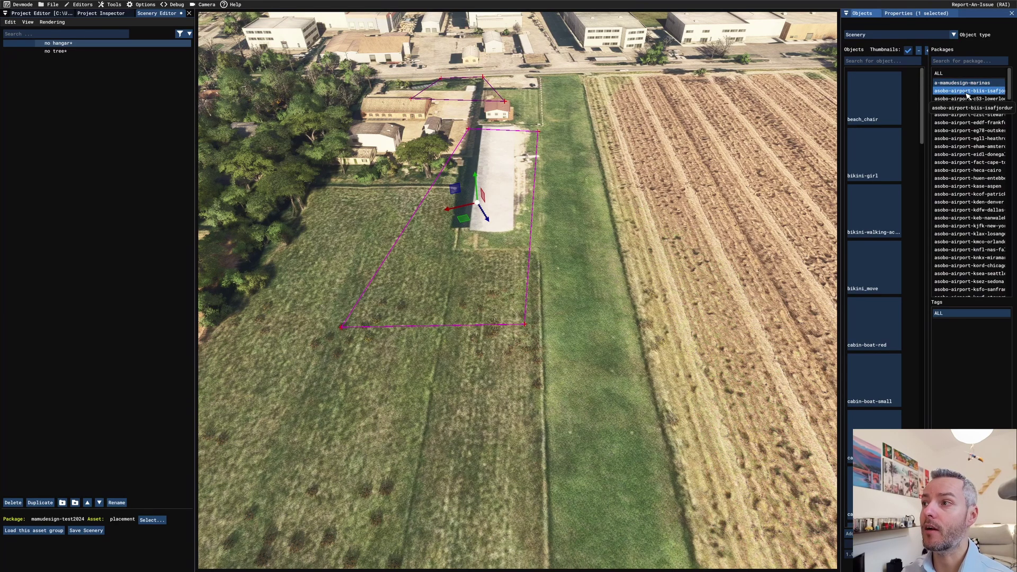
pyautogui.moveTo(915, 102); pyautogui.dragTo(888, 95)
pyautogui.click(877, 96)
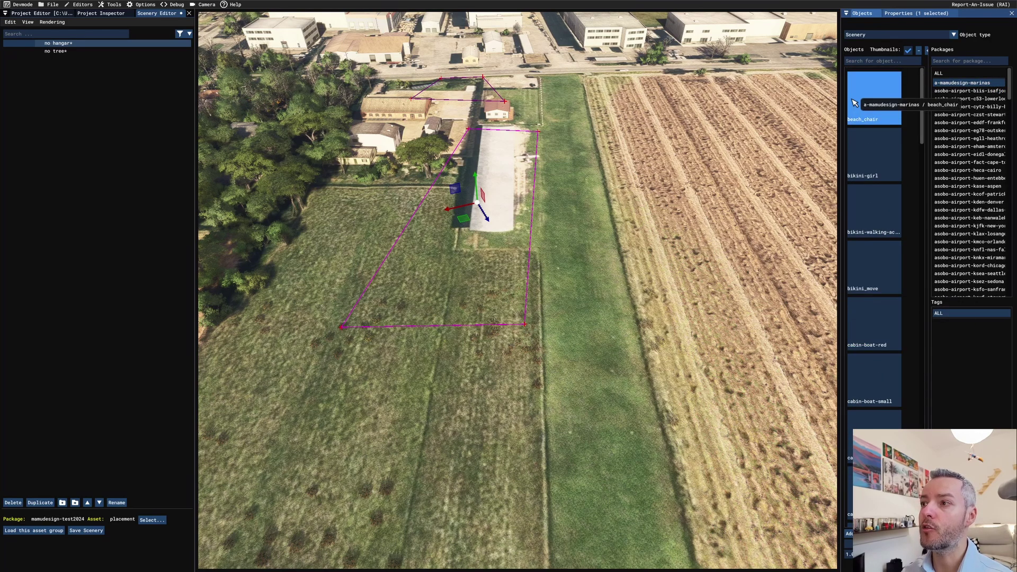
pyautogui.click(849, 534)
# Step: Move the beach chair onto the grass, disable Snap to ground and lift it about 0.65
pyautogui.scroll(3, 535, 314)
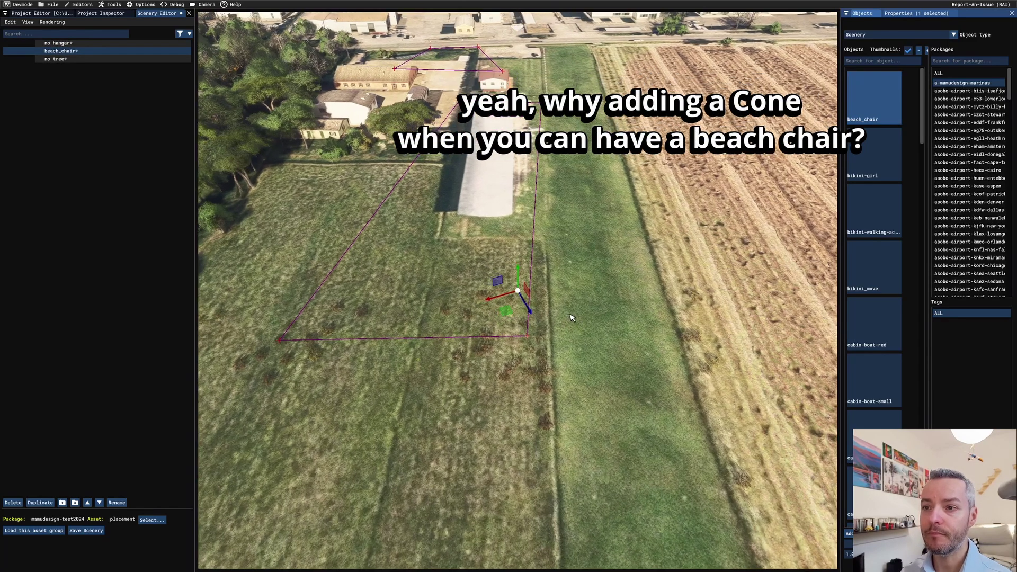
pyautogui.scroll(3, 561, 302)
pyautogui.scroll(5, 564, 299)
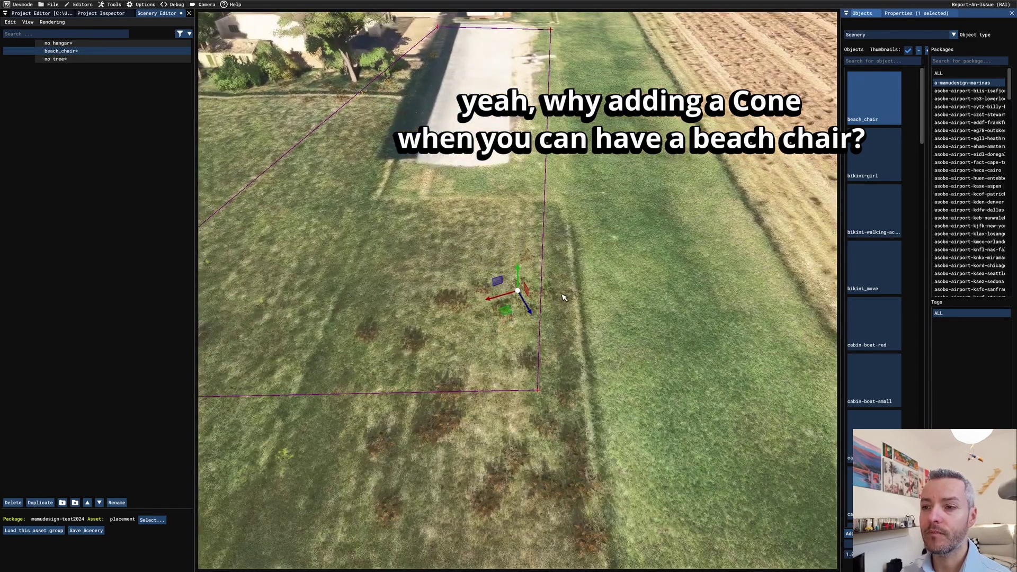
pyautogui.scroll(5, 566, 296)
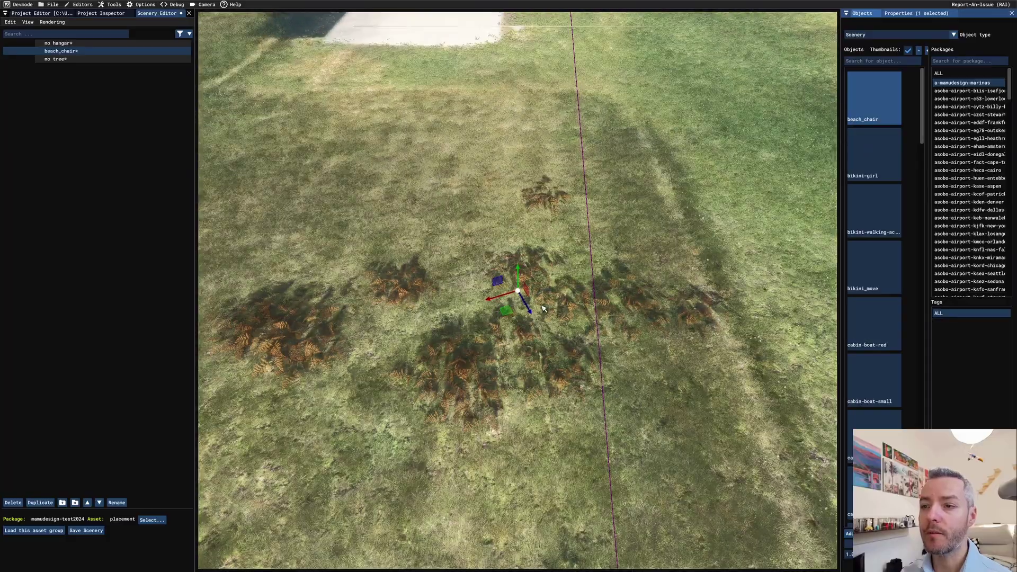
pyautogui.moveTo(511, 313); pyautogui.dragTo(702, 258)
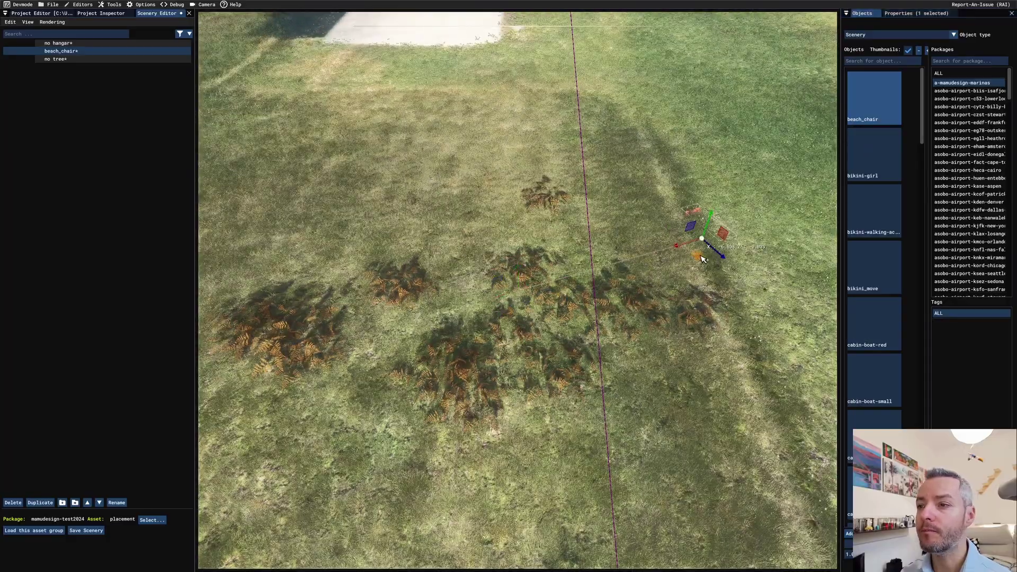
pyautogui.moveTo(702, 259); pyautogui.dragTo(622, 290, button='right')
pyautogui.scroll(-3, 600, 278)
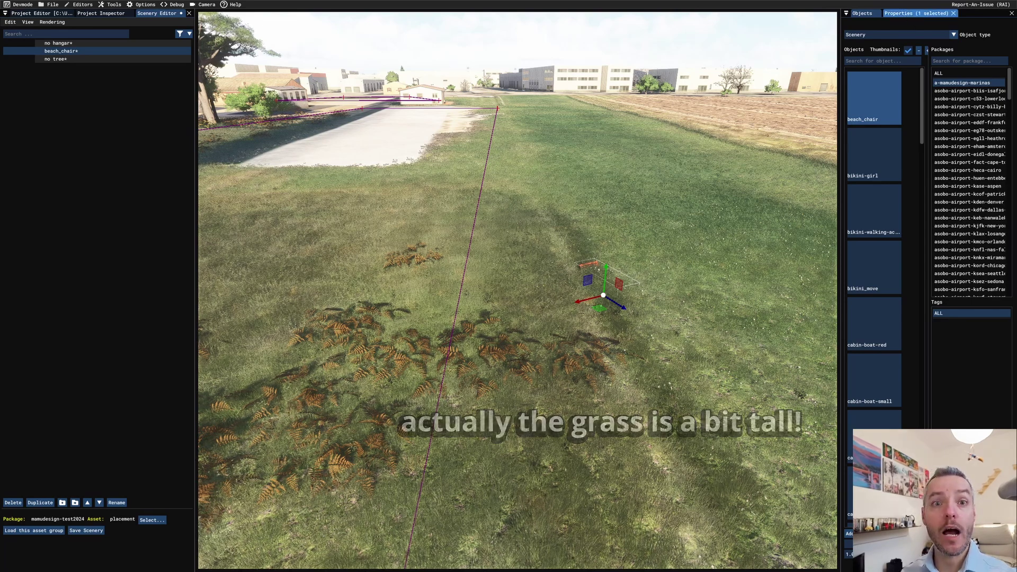
pyautogui.click(900, 14)
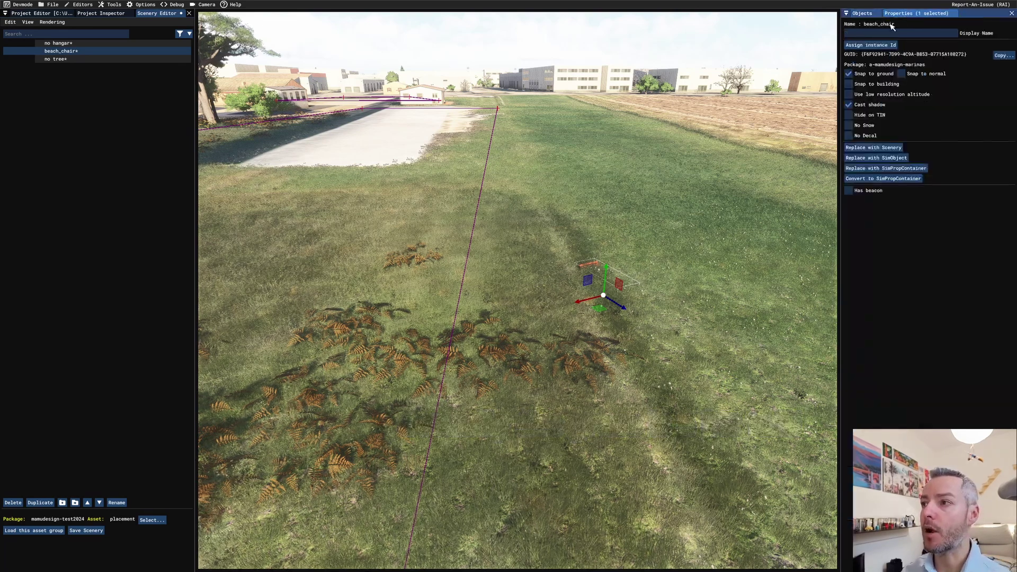
pyautogui.click(849, 75)
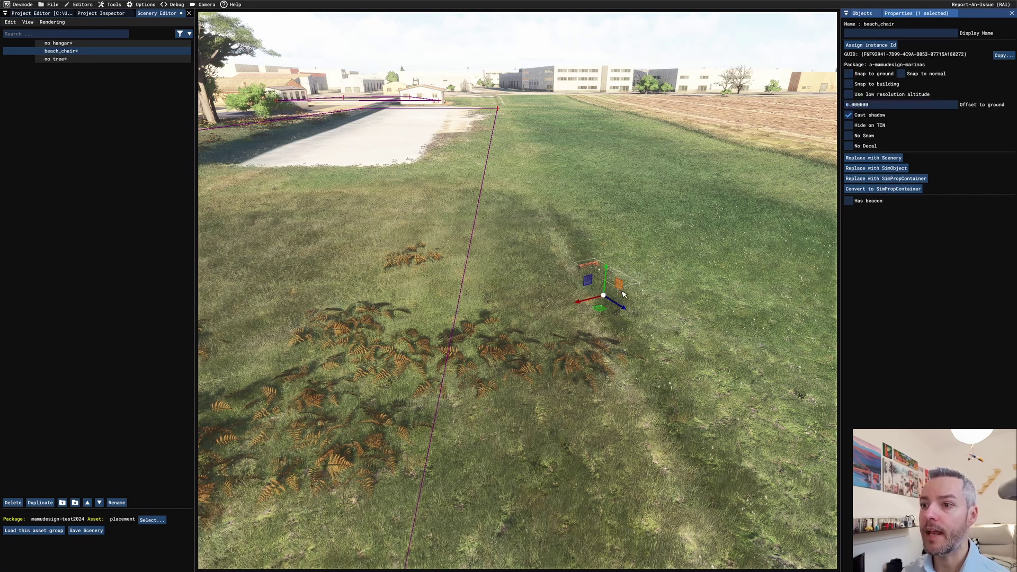
pyautogui.moveTo(605, 280); pyautogui.dragTo(612, 257)
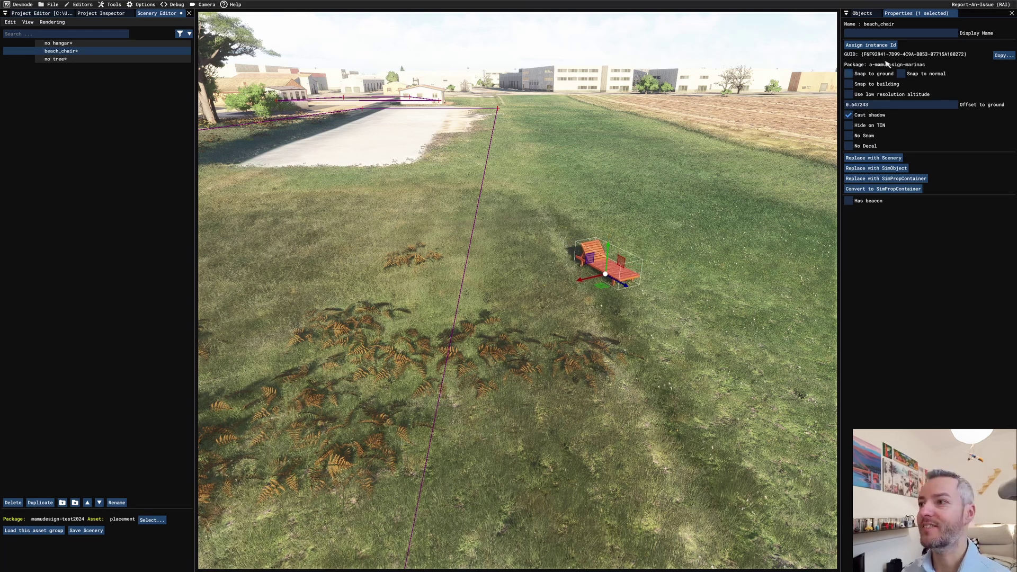
pyautogui.click(862, 13)
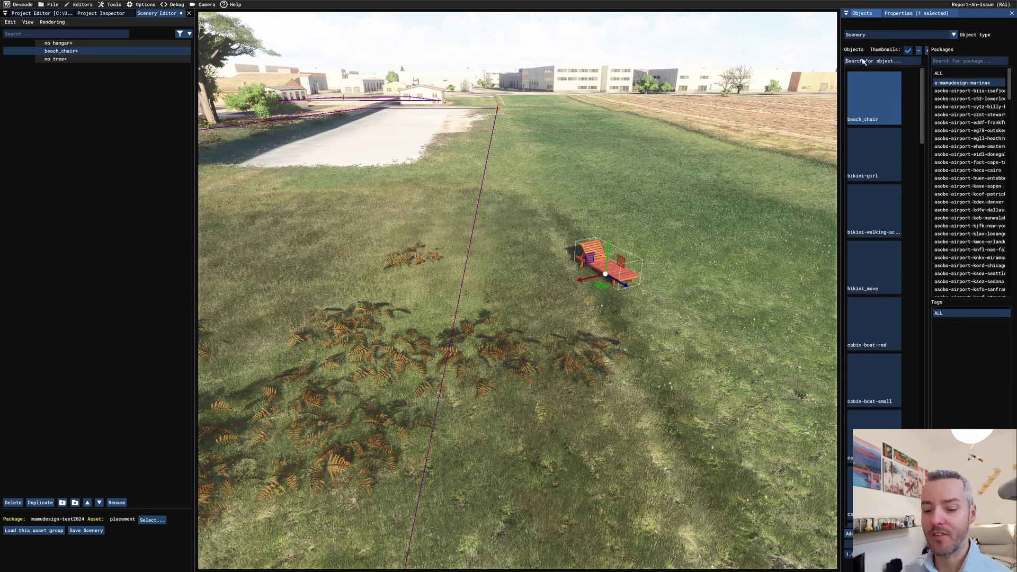
# Step: Search for 'cone', add a Cone object and move it onto the grass
pyautogui.write('cone')
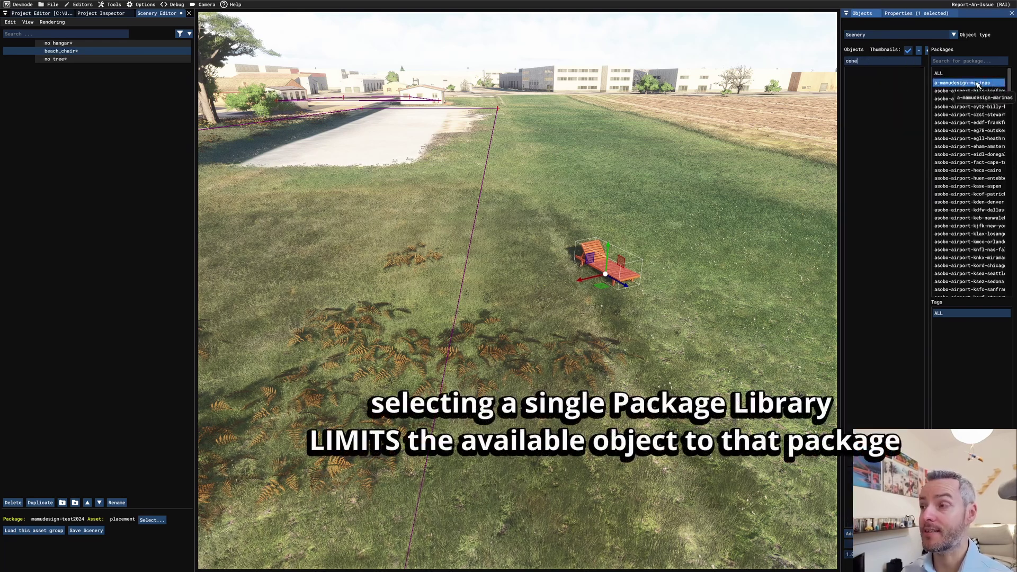
pyautogui.click(960, 75)
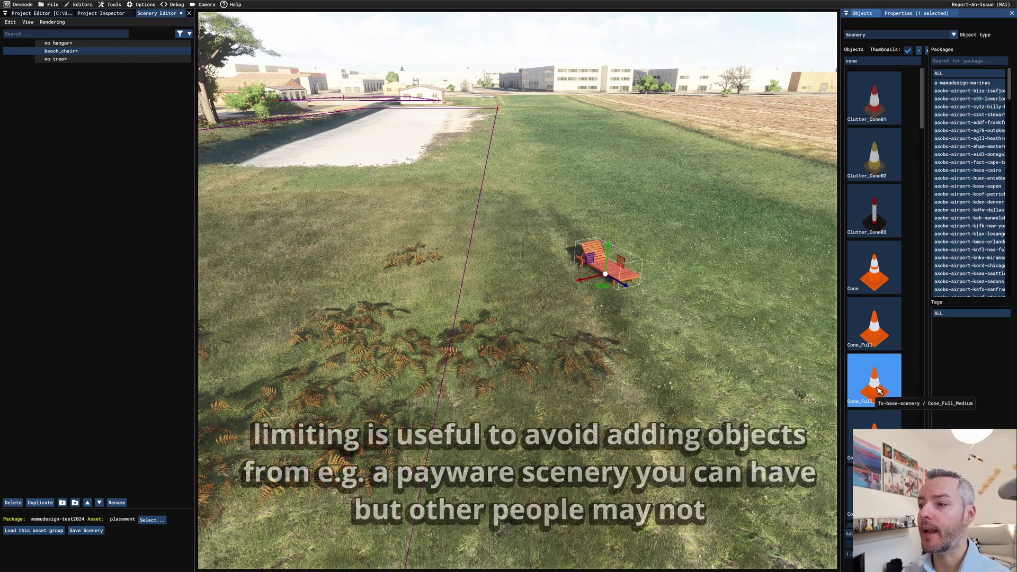
pyautogui.click(874, 268)
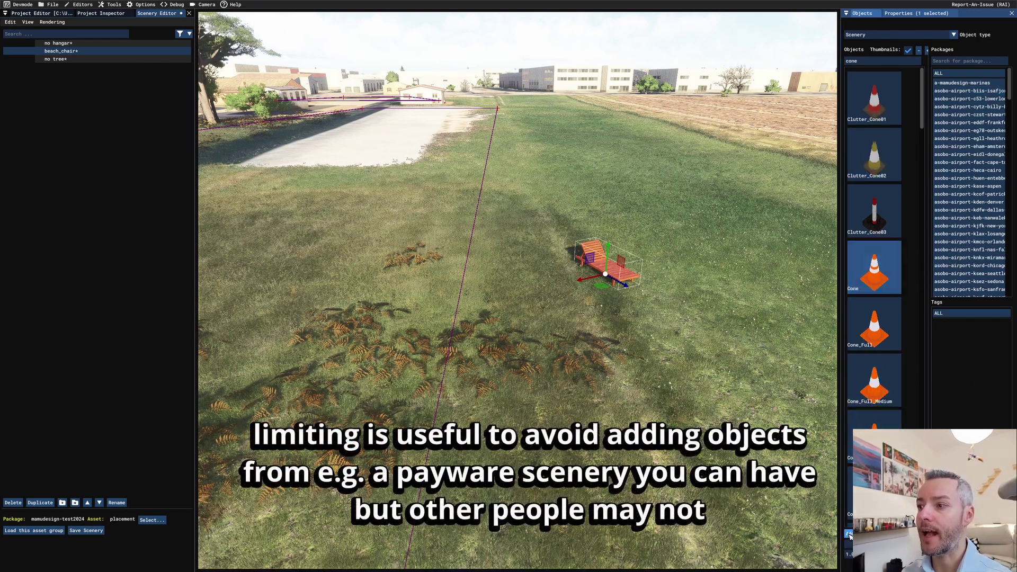
pyautogui.click(849, 534)
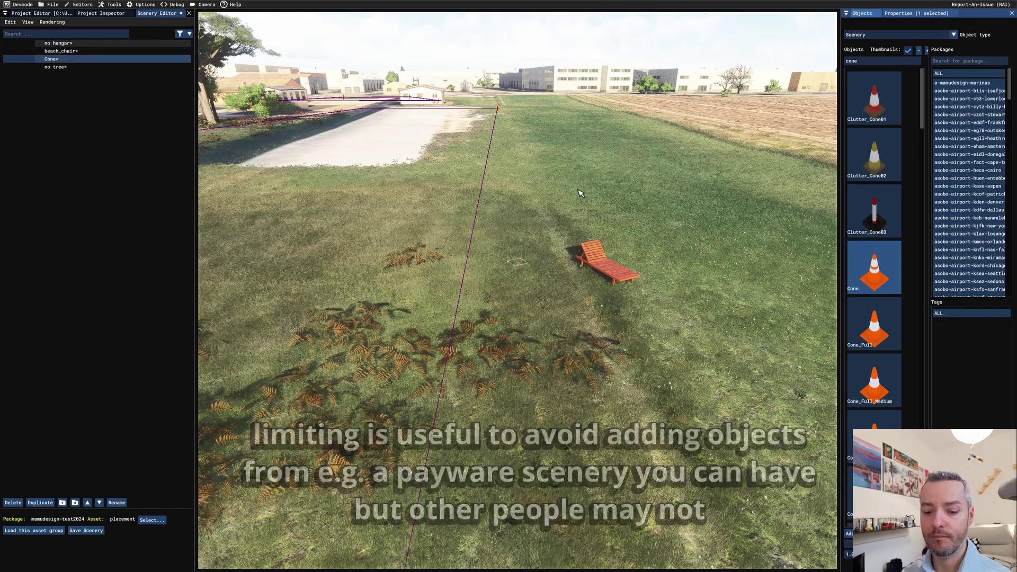
pyautogui.press('w')
pyautogui.press('s')
pyautogui.moveTo(603, 490); pyautogui.dragTo(378, 210)
pyautogui.press('w')
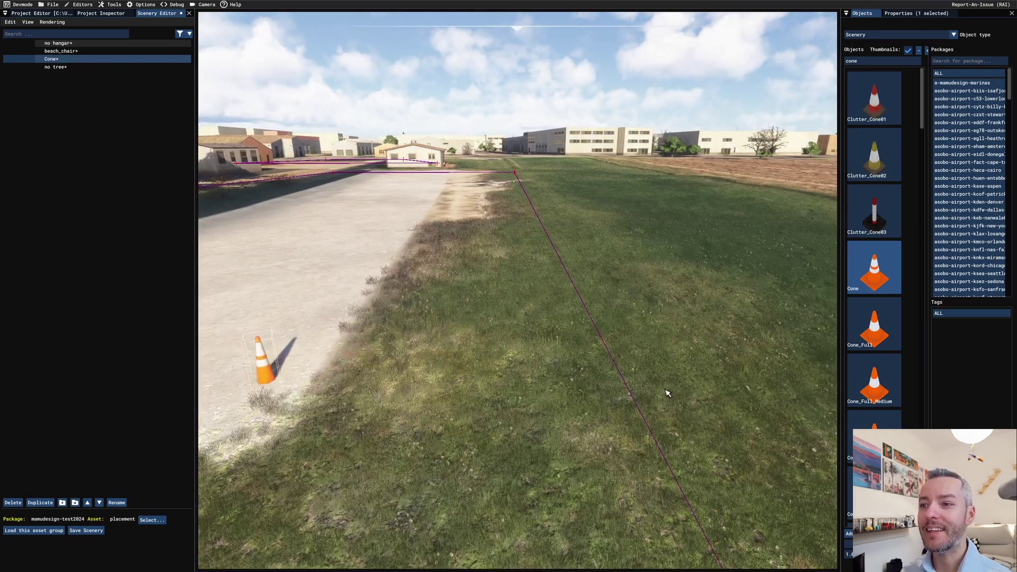
pyautogui.moveTo(665, 391); pyautogui.dragTo(587, 306)
# Step: Turn off ground snapping for the cone and raise it slightly off the grass
pyautogui.click(916, 13)
pyautogui.click(848, 75)
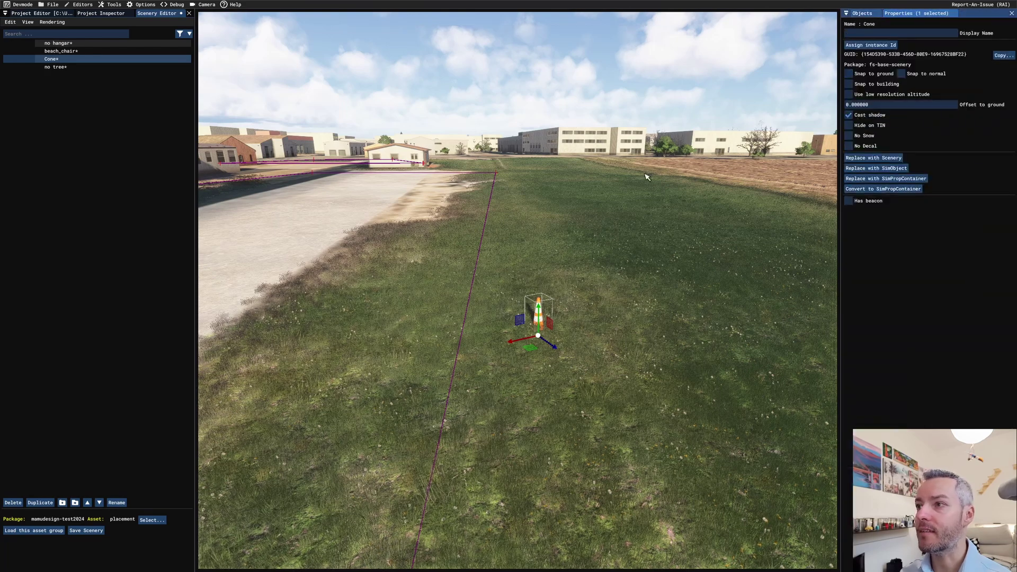
pyautogui.moveTo(537, 317); pyautogui.dragTo(662, 303)
pyautogui.moveTo(662, 303); pyautogui.dragTo(569, 392, button='right')
pyautogui.scroll(-6, 567, 393)
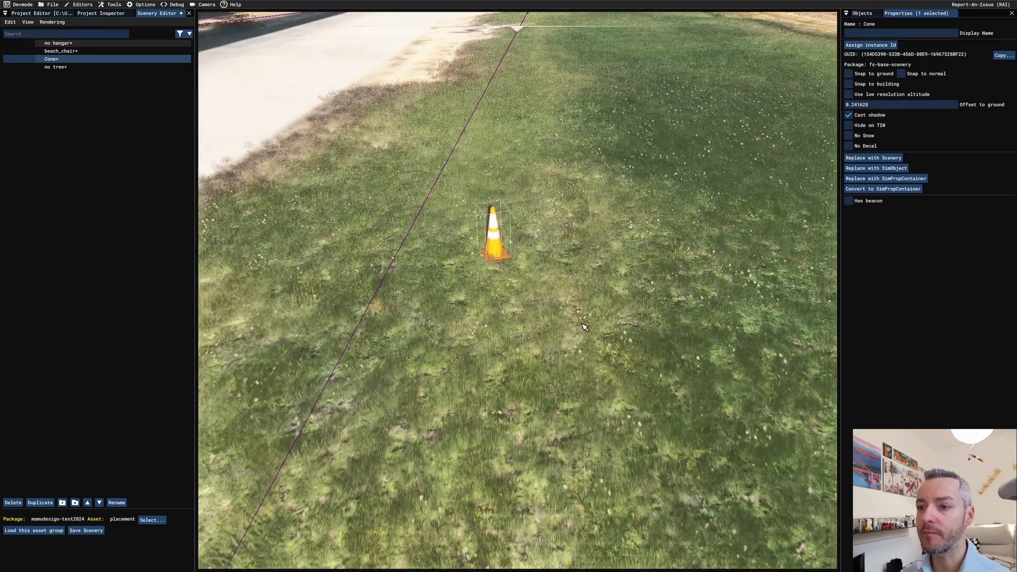
pyautogui.click(560, 289)
pyautogui.click(517, 296)
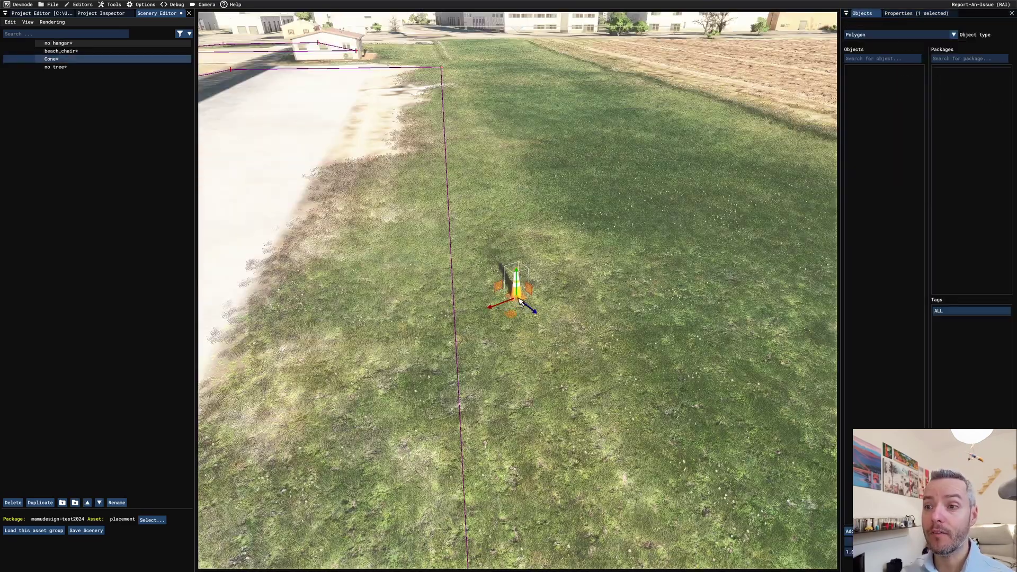
# Step: Scale the cone uniformly to 1.20, undoing the trial tilt so it stays upright
pyautogui.press('e')
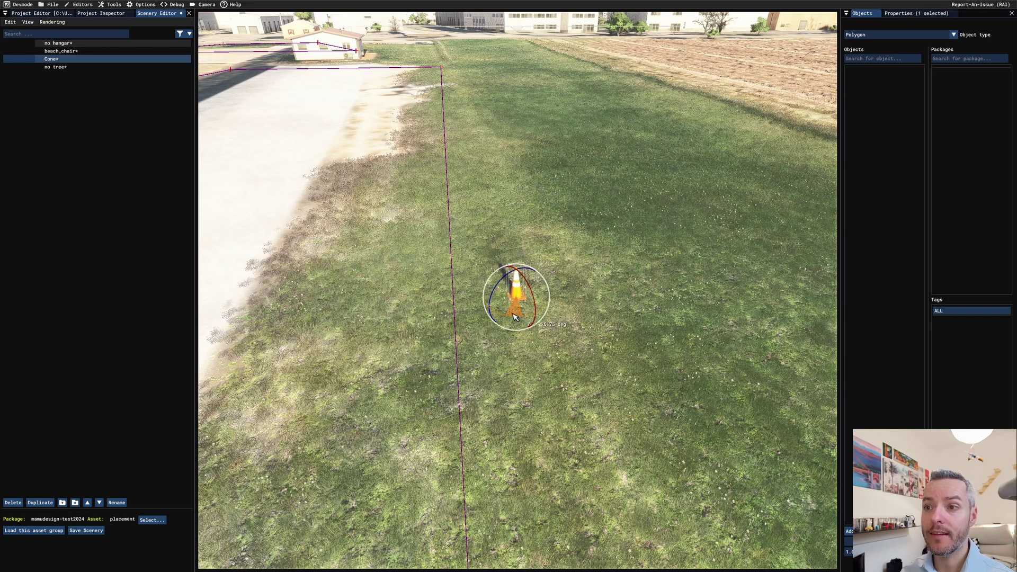
pyautogui.moveTo(534, 303); pyautogui.dragTo(530, 299)
pyautogui.press('w')
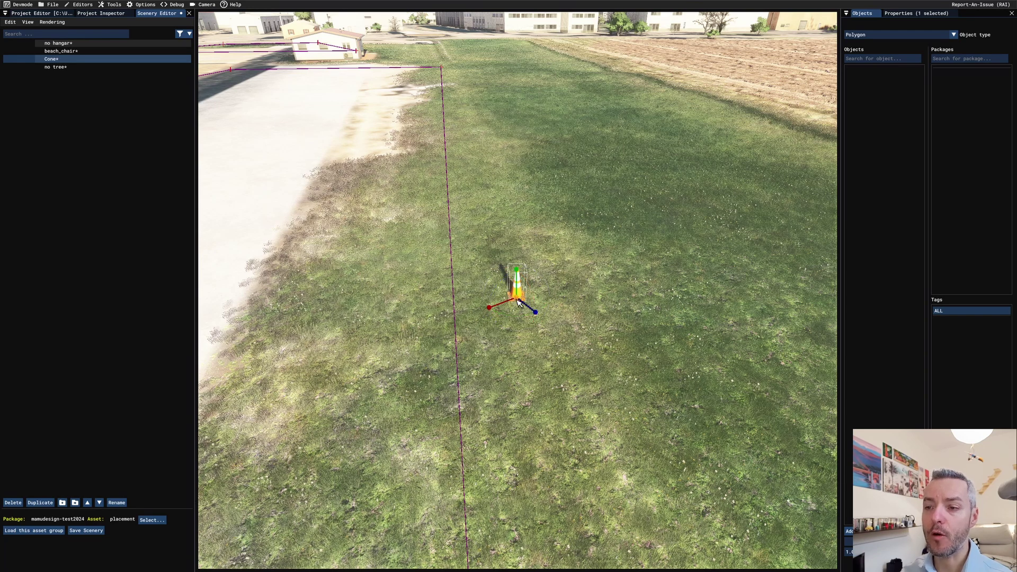
pyautogui.moveTo(519, 302); pyautogui.dragTo(523, 300)
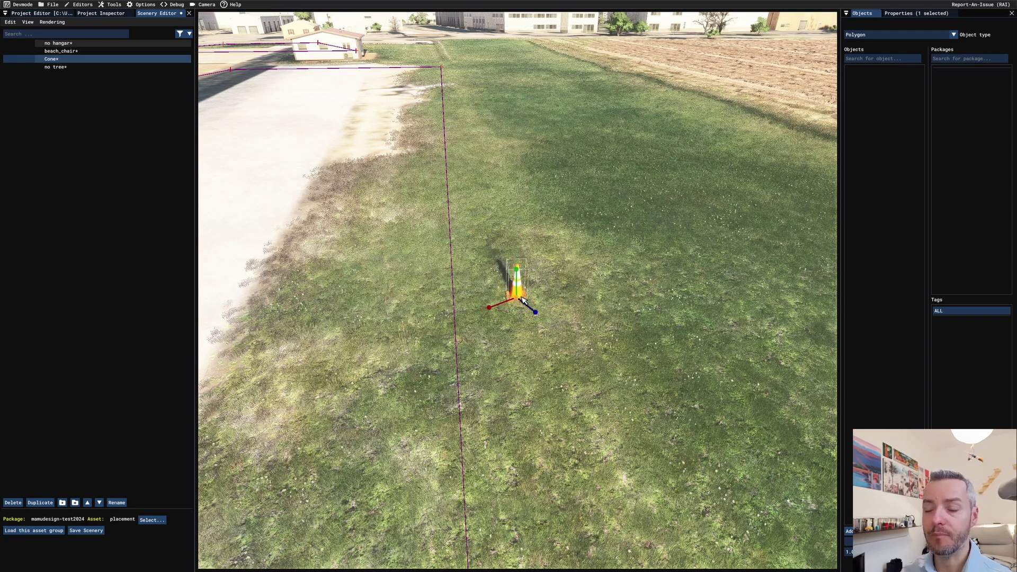
# Step: Duplicate the cone, then duplicate the pair into a four-cone square, and select all four
pyautogui.click(40, 502)
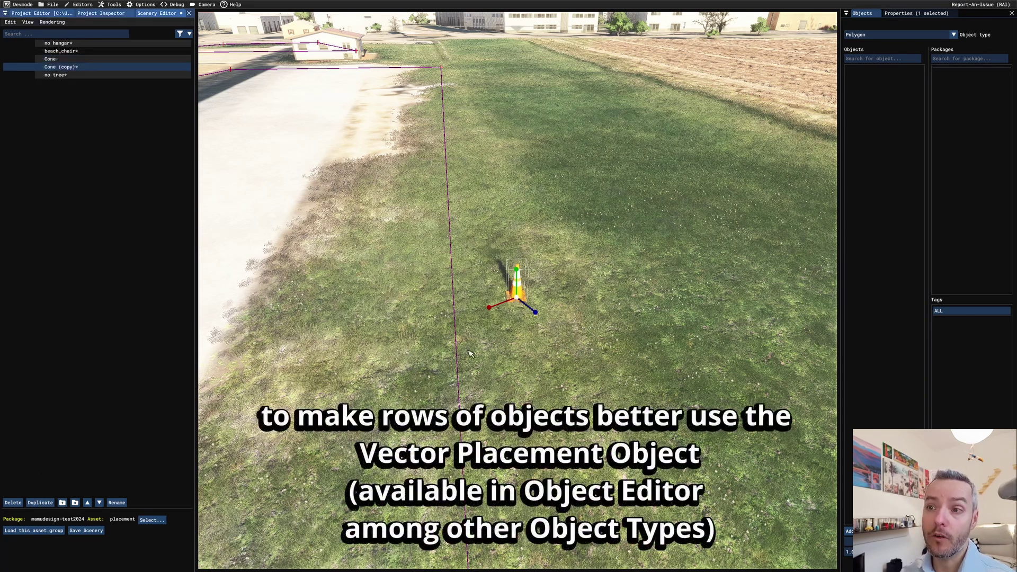
pyautogui.moveTo(521, 298); pyautogui.dragTo(502, 241)
pyautogui.press('Escape')
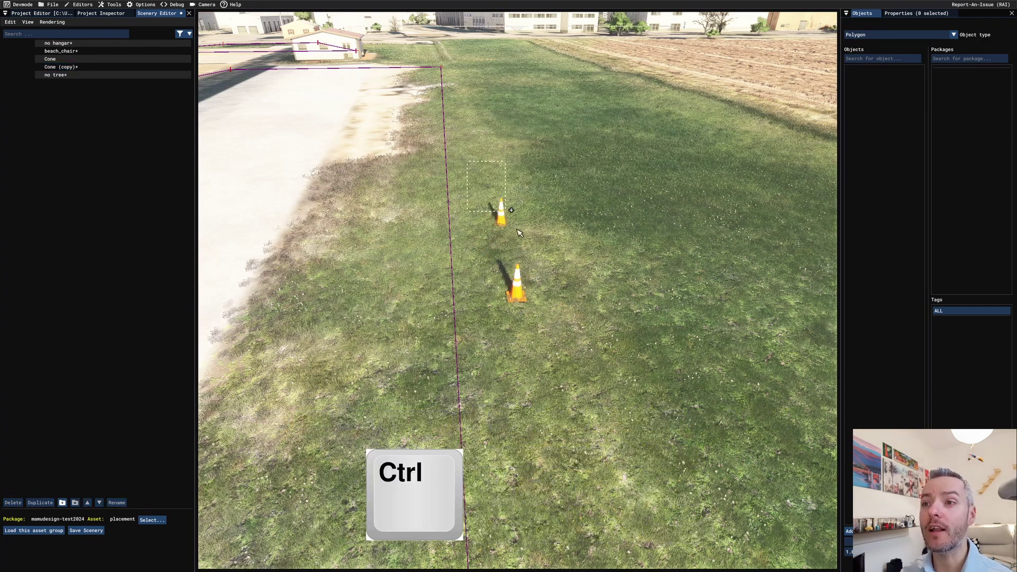
pyautogui.keyDown('ctrl'); pyautogui.moveTo(517, 220); pyautogui.dragTo(575, 352); pyautogui.keyUp('ctrl')
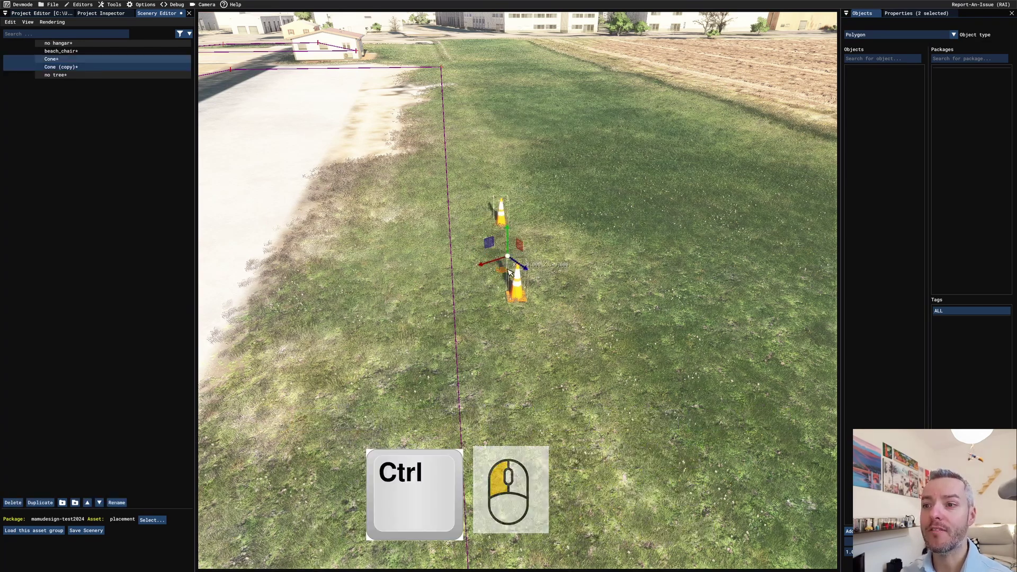
pyautogui.keyDown('ctrl'); pyautogui.moveTo(515, 270); pyautogui.dragTo(625, 274); pyautogui.keyUp('ctrl')
pyautogui.click(40, 502)
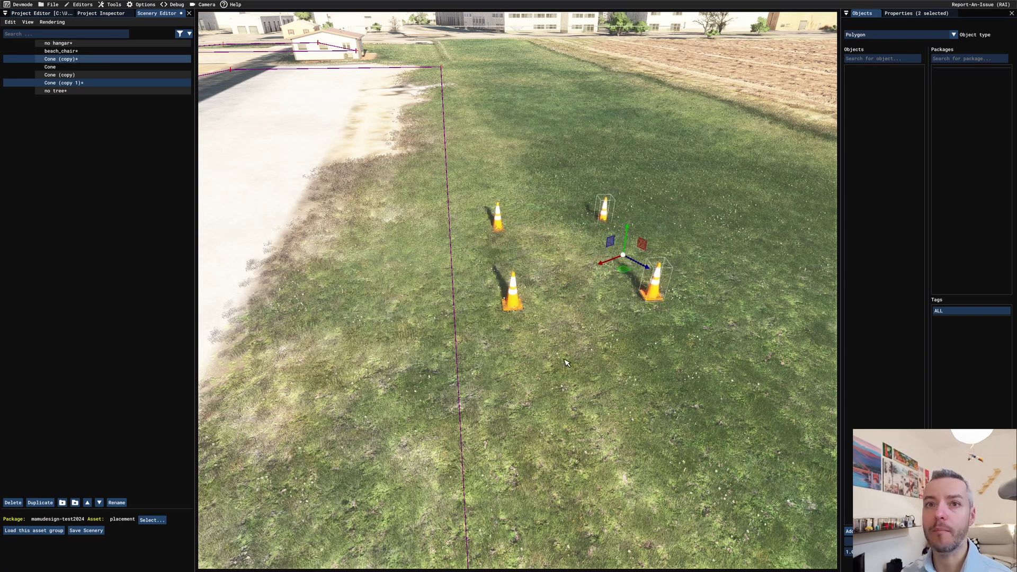
pyautogui.hotkey('ctrl', 'a')
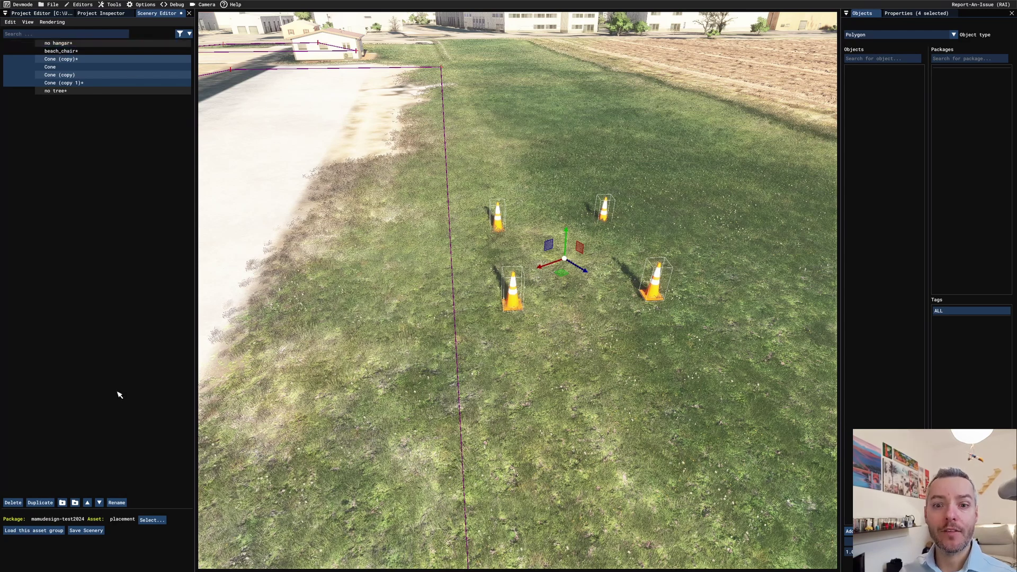
# Step: Put the four cones into a new group named 'cones' and inspect its contents
pyautogui.click(62, 502)
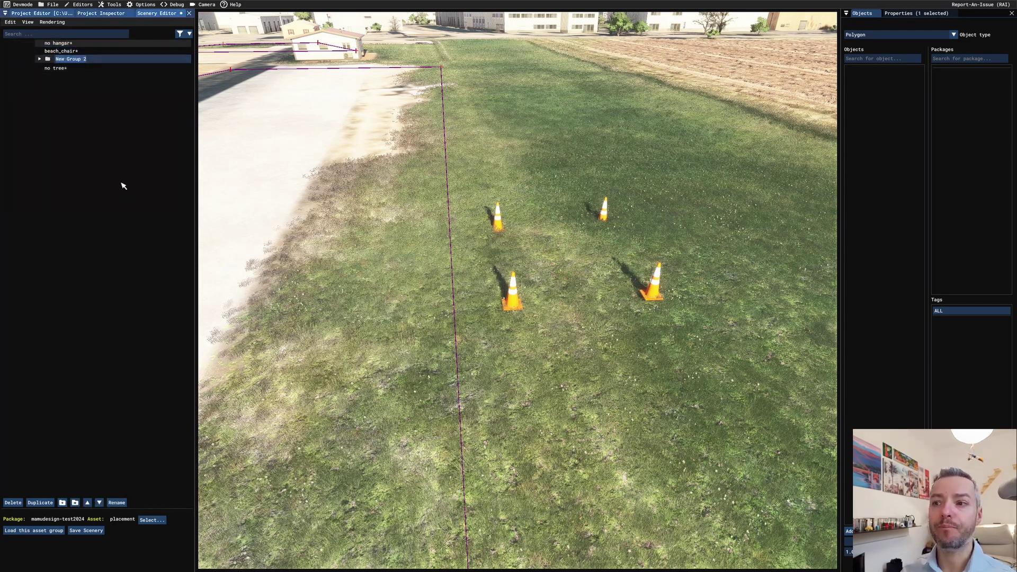
pyautogui.press('Return')
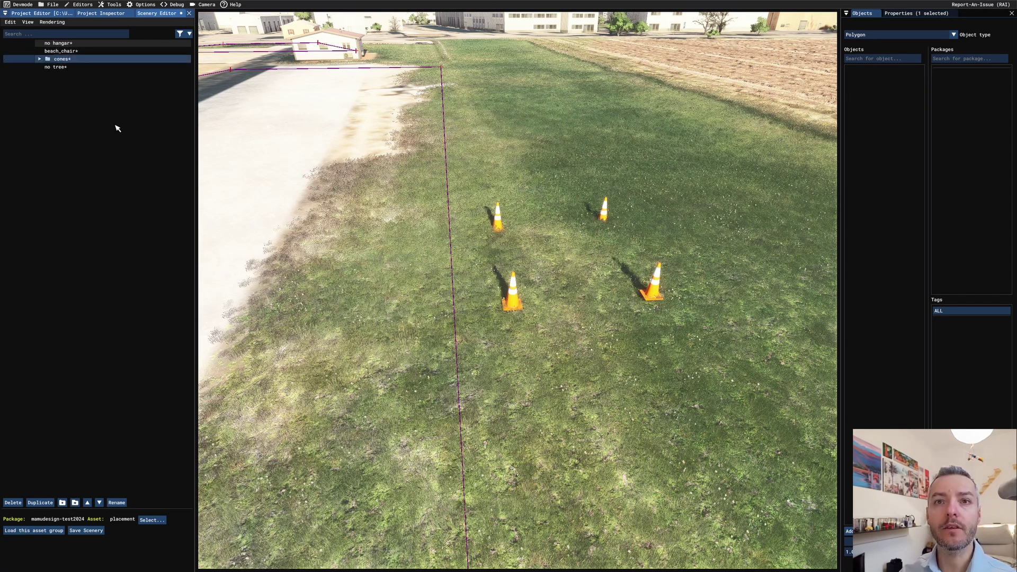
pyautogui.click(39, 59)
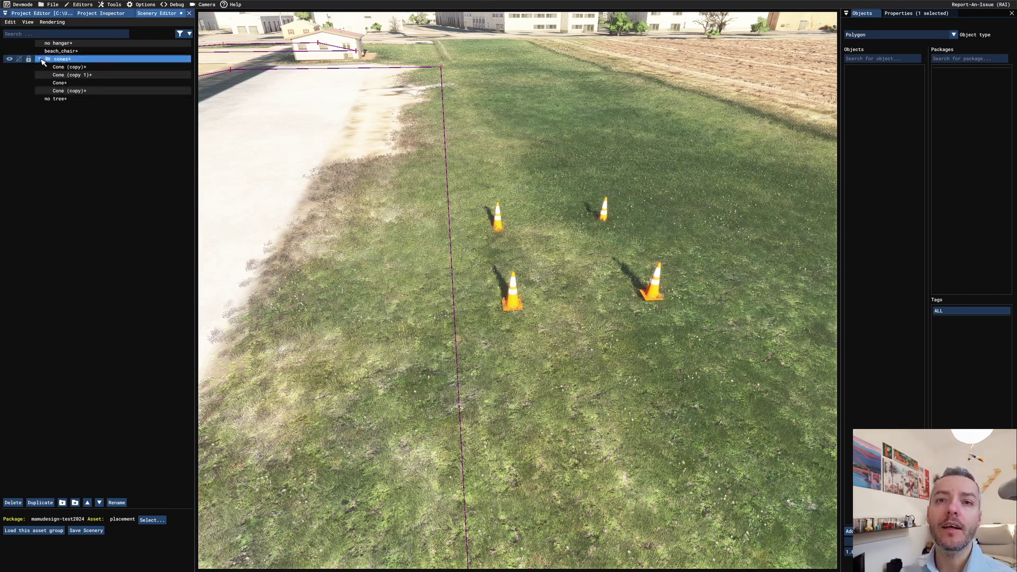
pyautogui.click(69, 91)
pyautogui.click(41, 60)
pyautogui.click(41, 60)
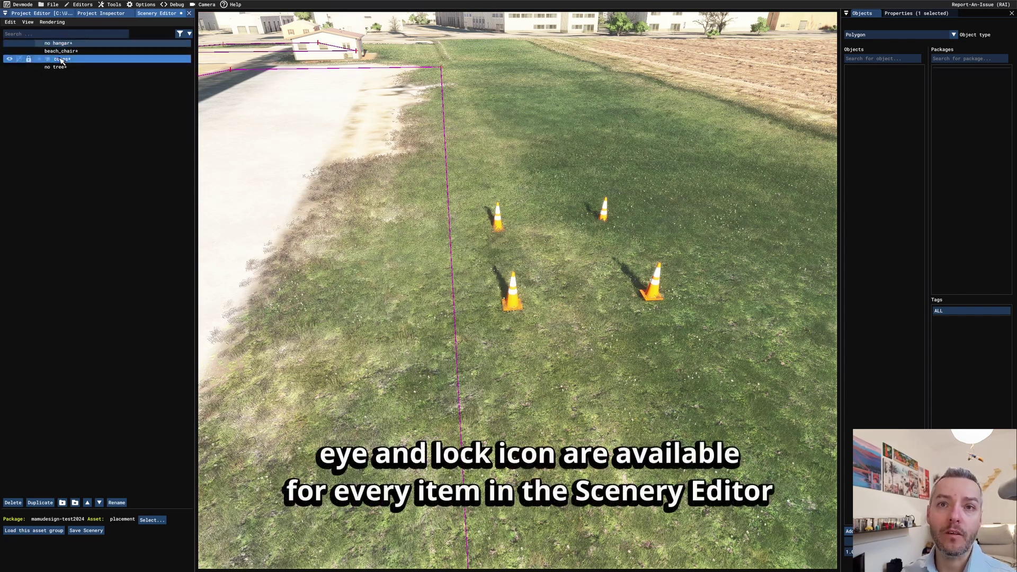
# Step: Hide and show the cones group, then lock and unlock it
pyautogui.click(10, 59)
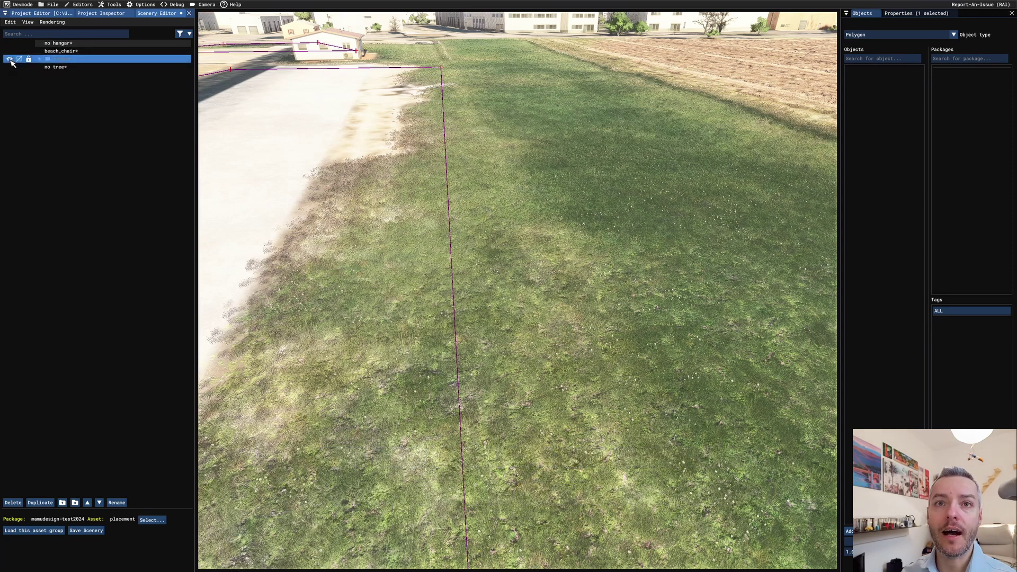
pyautogui.click(10, 59)
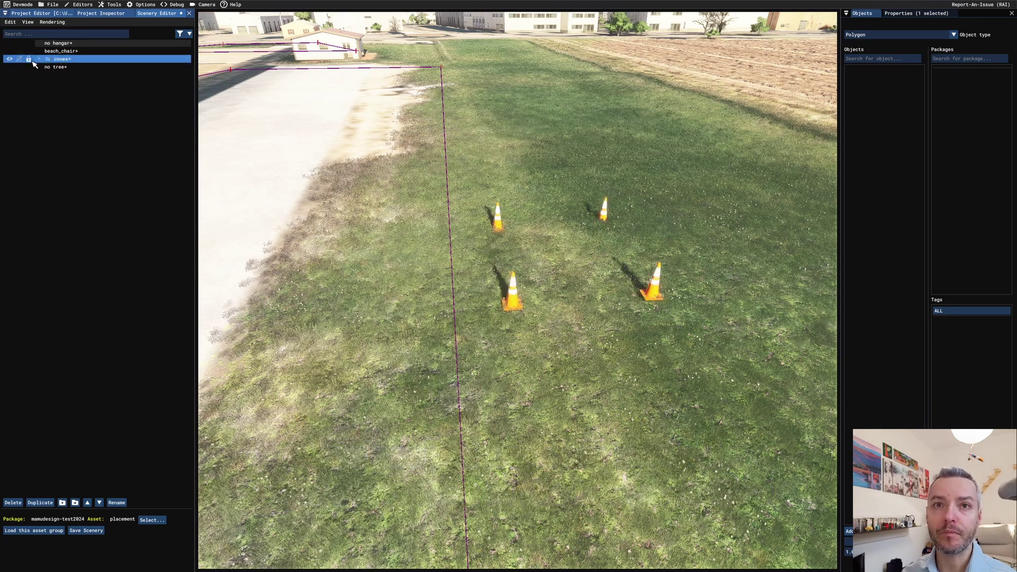
pyautogui.click(29, 58)
pyautogui.click(513, 301)
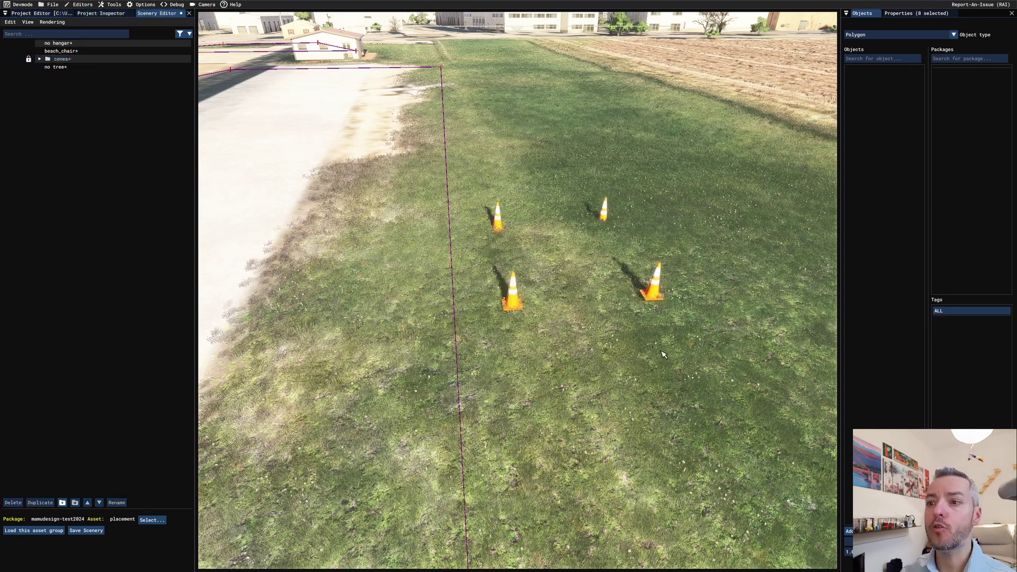
pyautogui.click(63, 58)
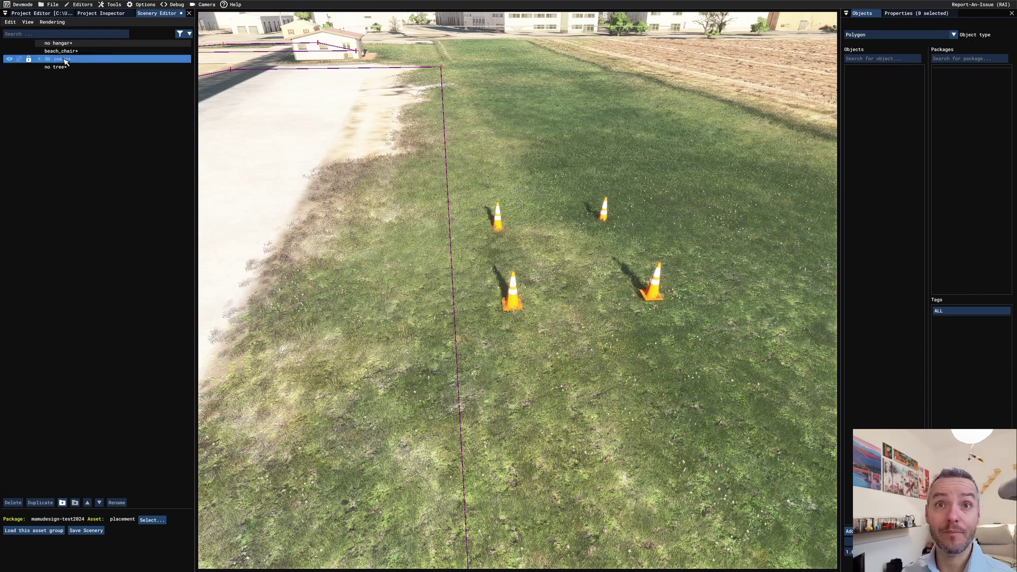
pyautogui.click(29, 59)
pyautogui.click(512, 294)
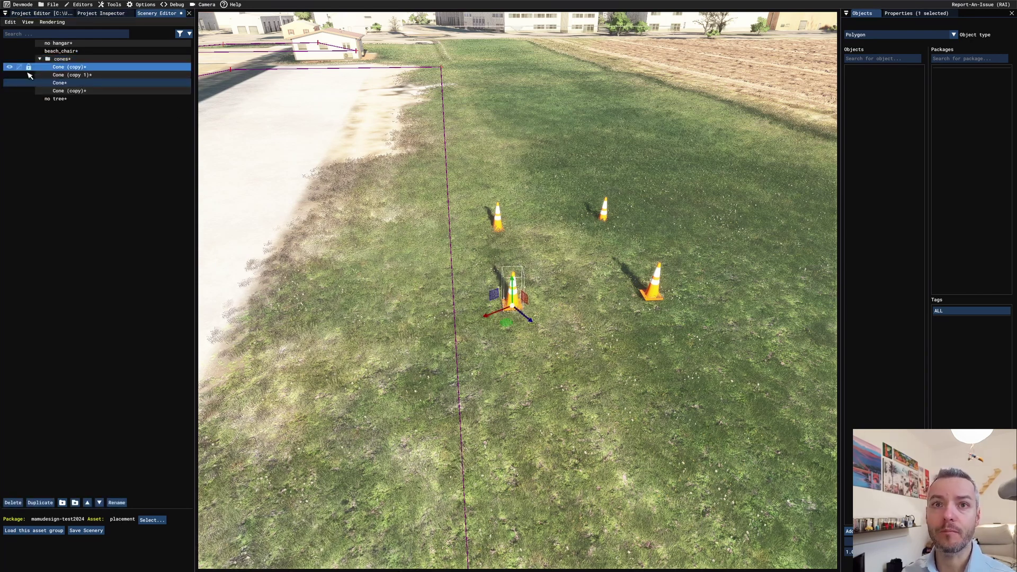
pyautogui.click(188, 238)
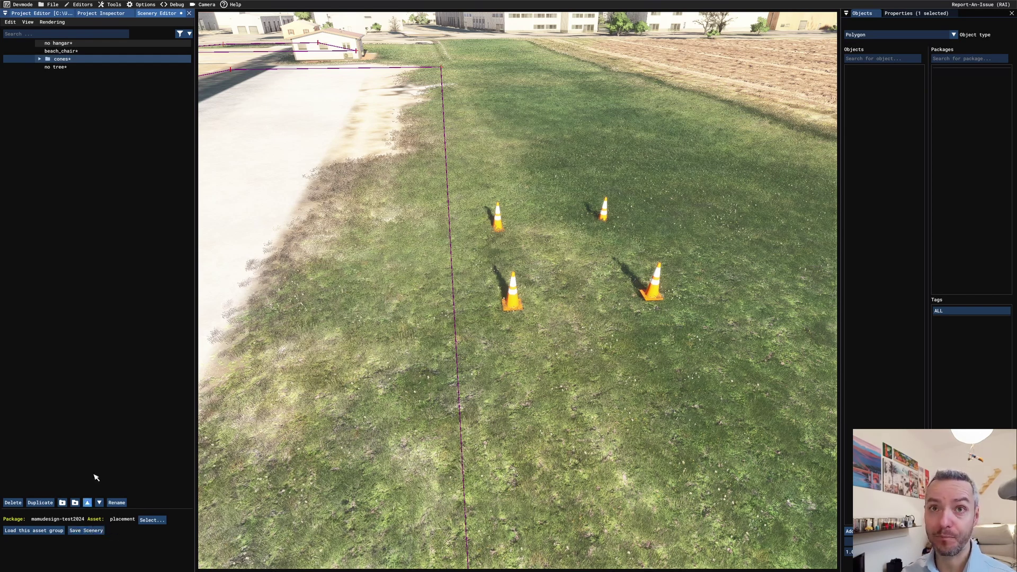
# Step: Check the Project Editor's Project menu, then start Save Scenery from the Scenery Editor
pyautogui.click(49, 15)
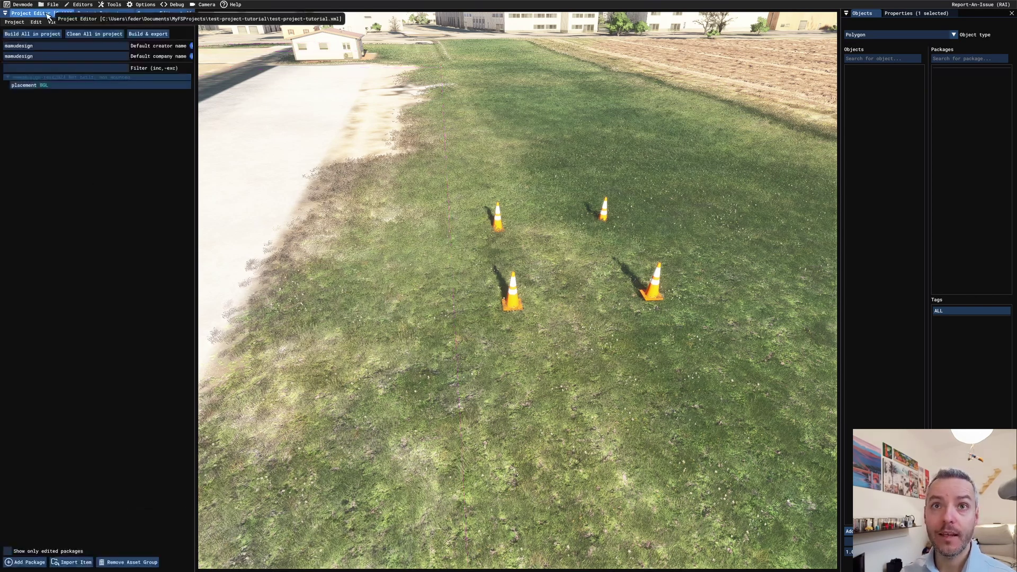
pyautogui.click(15, 22)
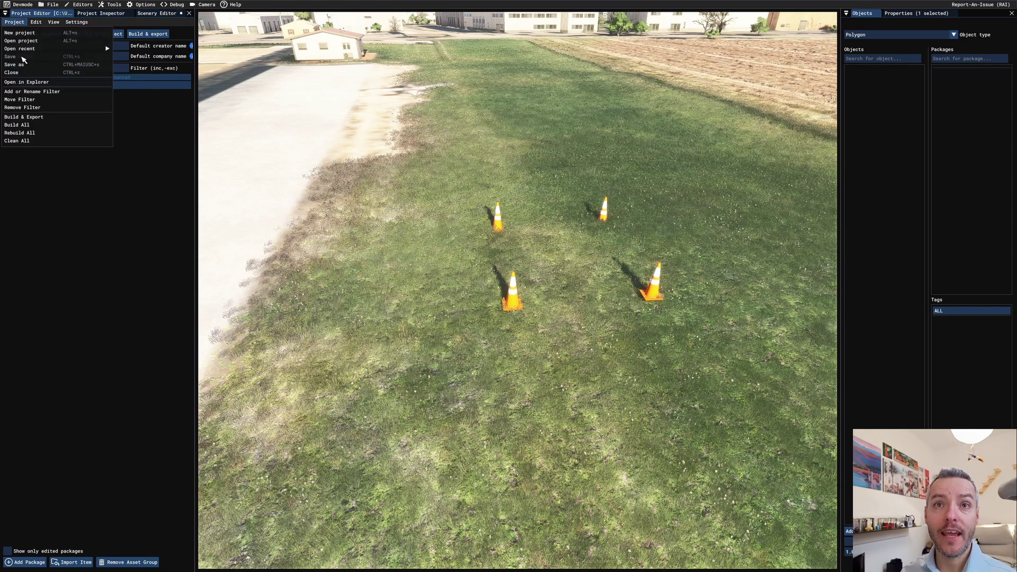
pyautogui.moveTo(18, 50)
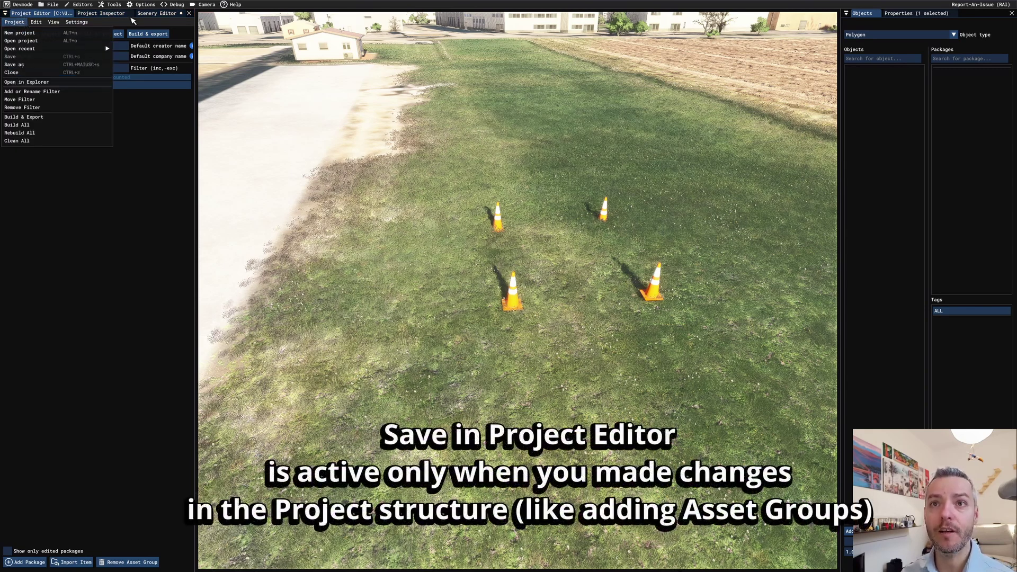
pyautogui.click(146, 15)
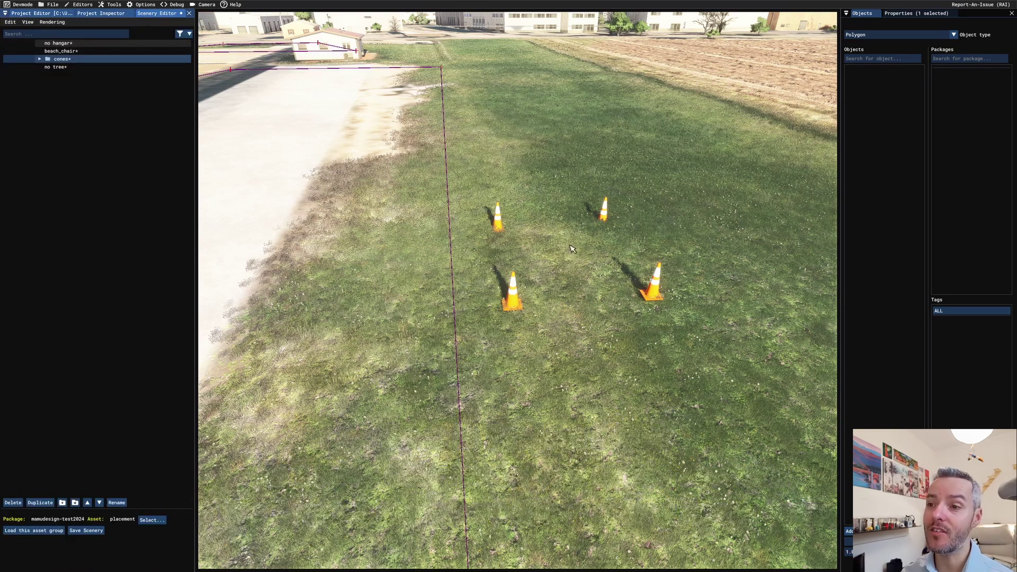
pyautogui.click(91, 530)
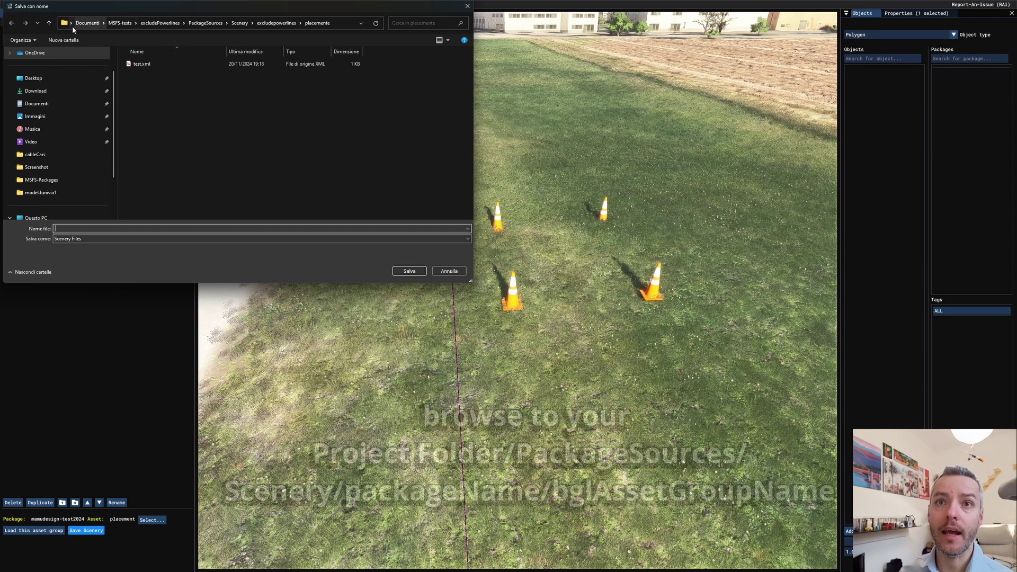
# Step: Browse to Documenti > MyFsProjects > test-project-tutorial > PackageSources > Scenery > test2024 > placement
pyautogui.click(102, 22)
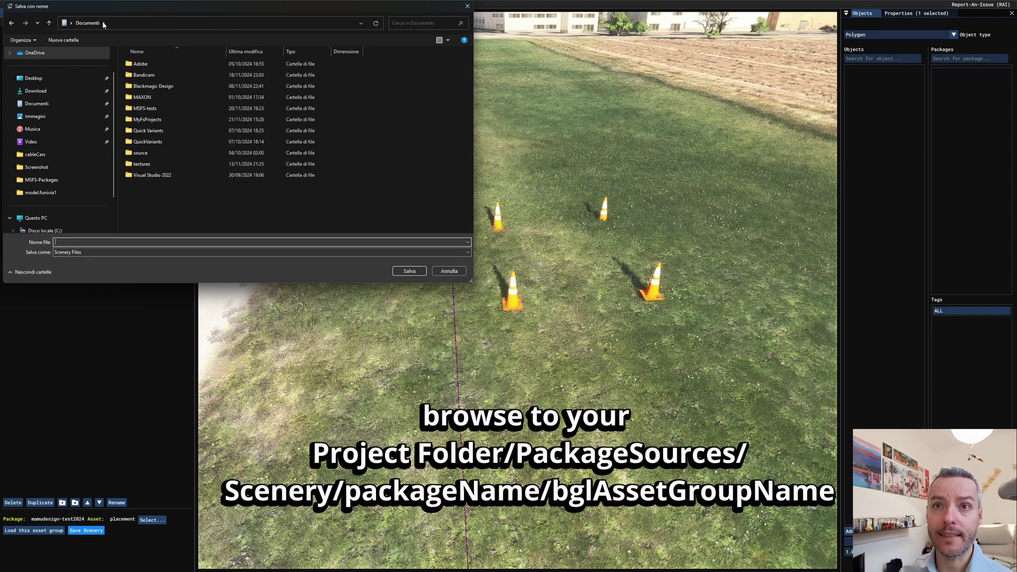
pyautogui.doubleClick(154, 119)
pyautogui.click(253, 51)
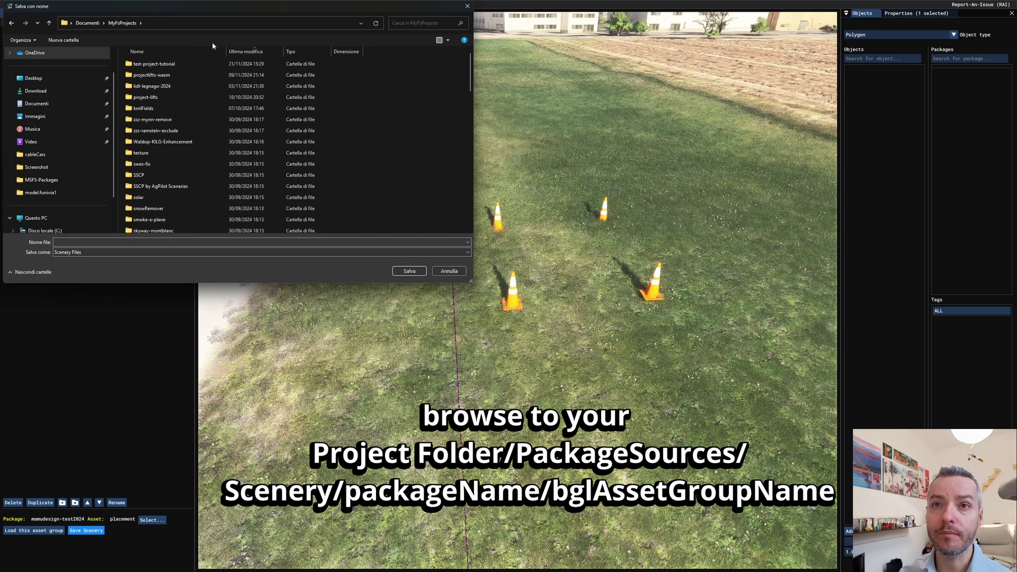
pyautogui.doubleClick(170, 64)
pyautogui.click(168, 75)
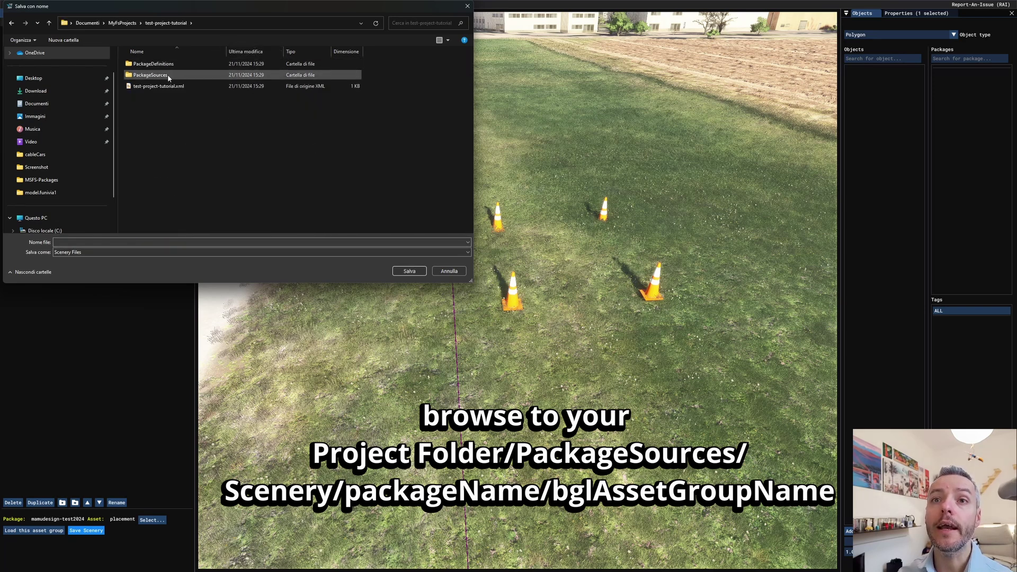
pyautogui.doubleClick(167, 74)
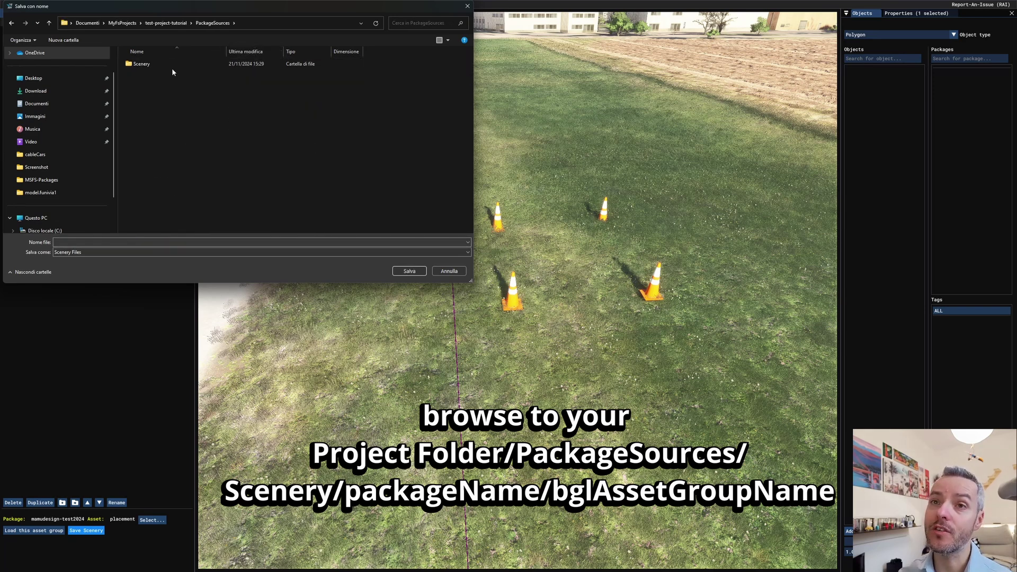
pyautogui.doubleClick(174, 64)
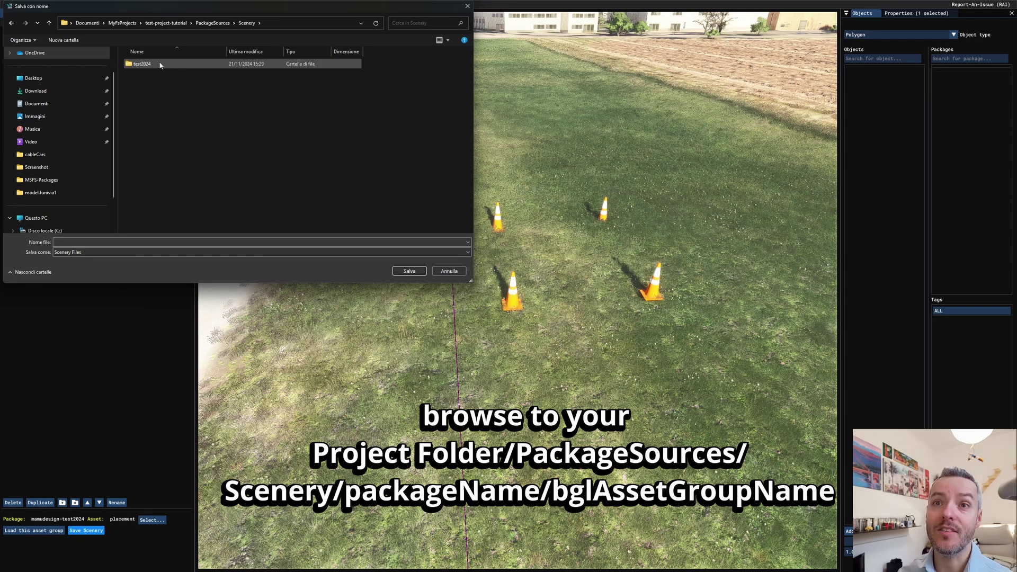
pyautogui.doubleClick(151, 64)
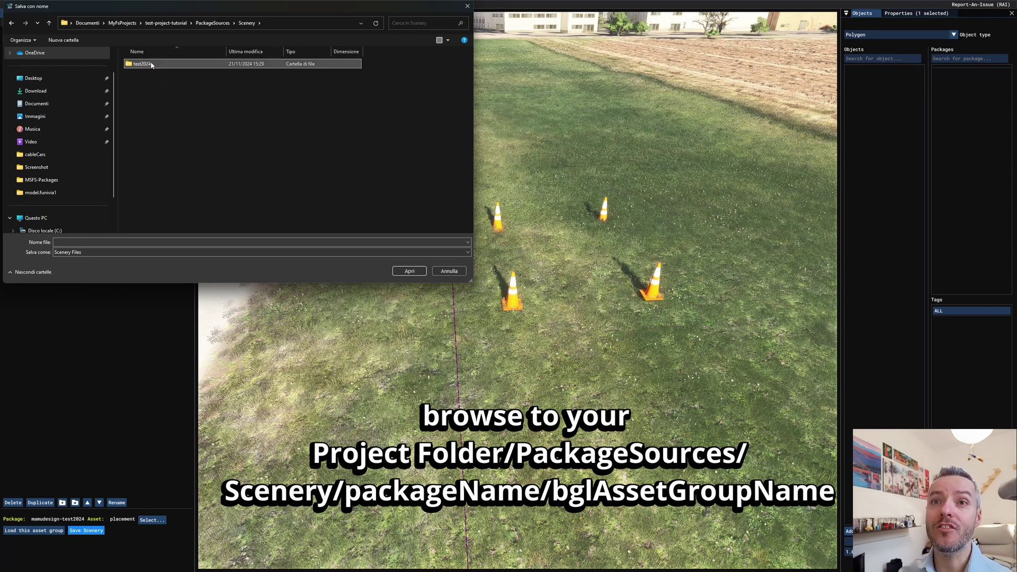
pyautogui.click(148, 64)
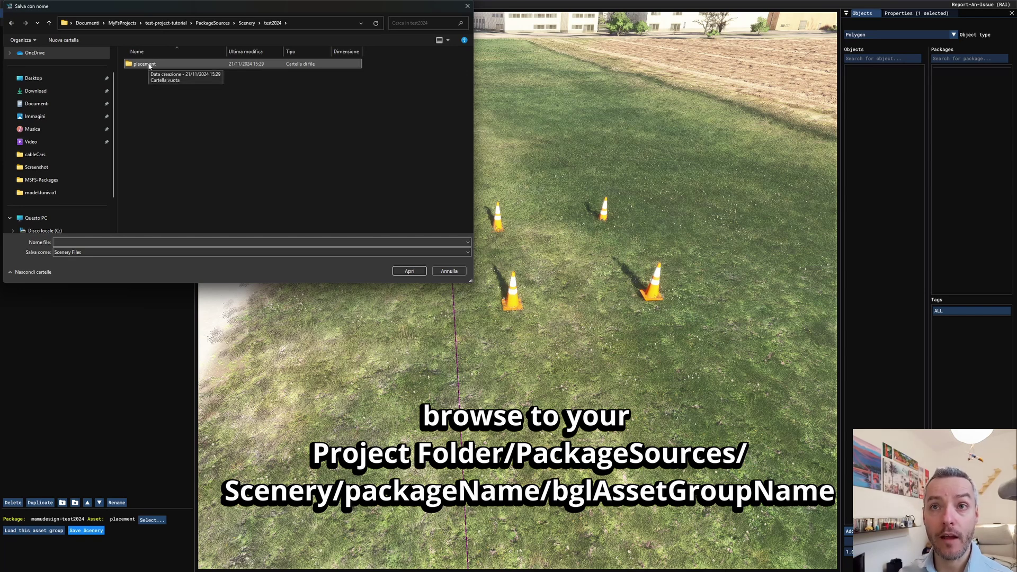
pyautogui.doubleClick(149, 64)
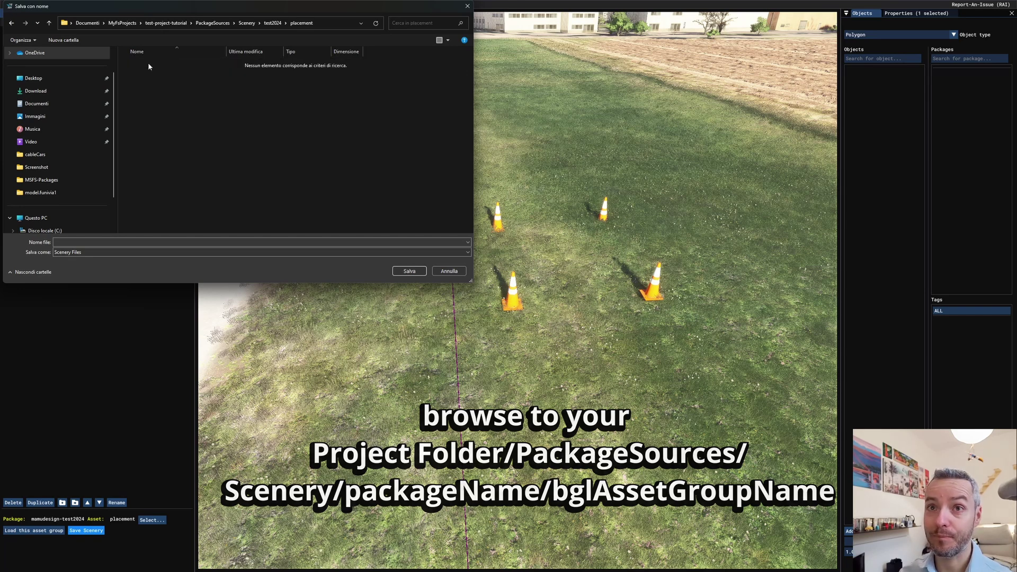
pyautogui.moveTo(248, 11); pyautogui.dragTo(507, 127)
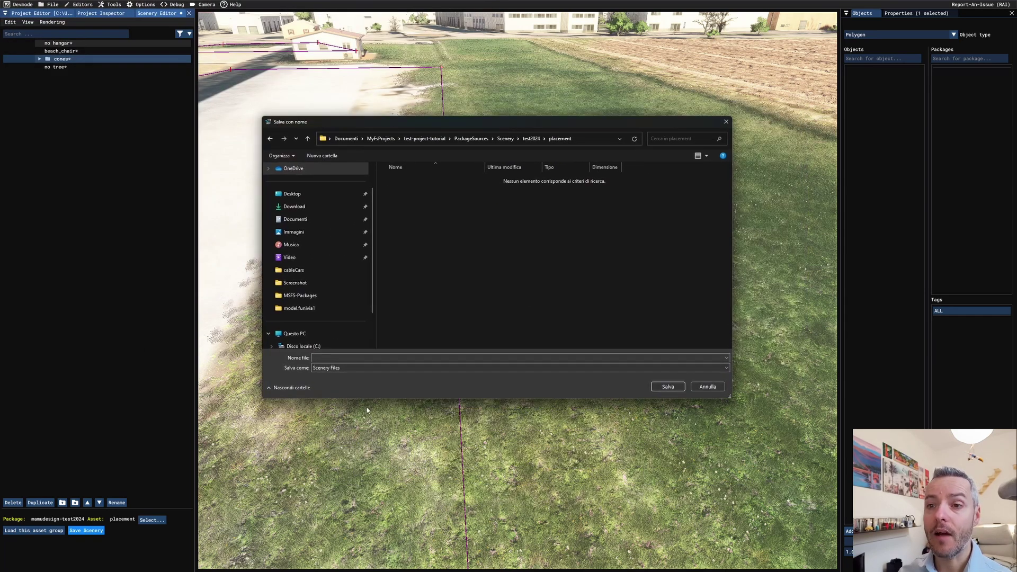
# Step: Save the scenery there as 'mysceneryplacemetn'
pyautogui.click(368, 357)
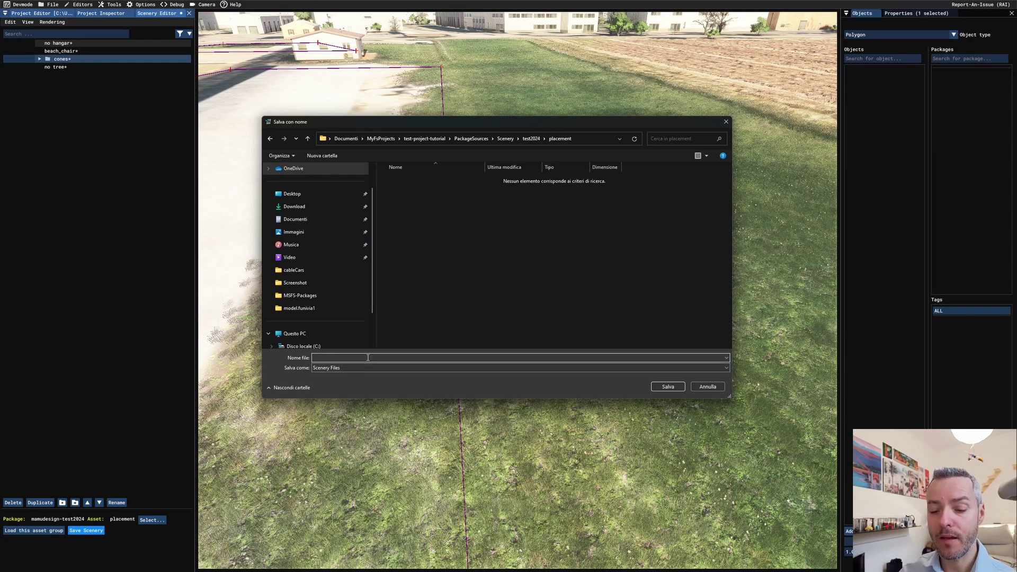
pyautogui.write('myscee')
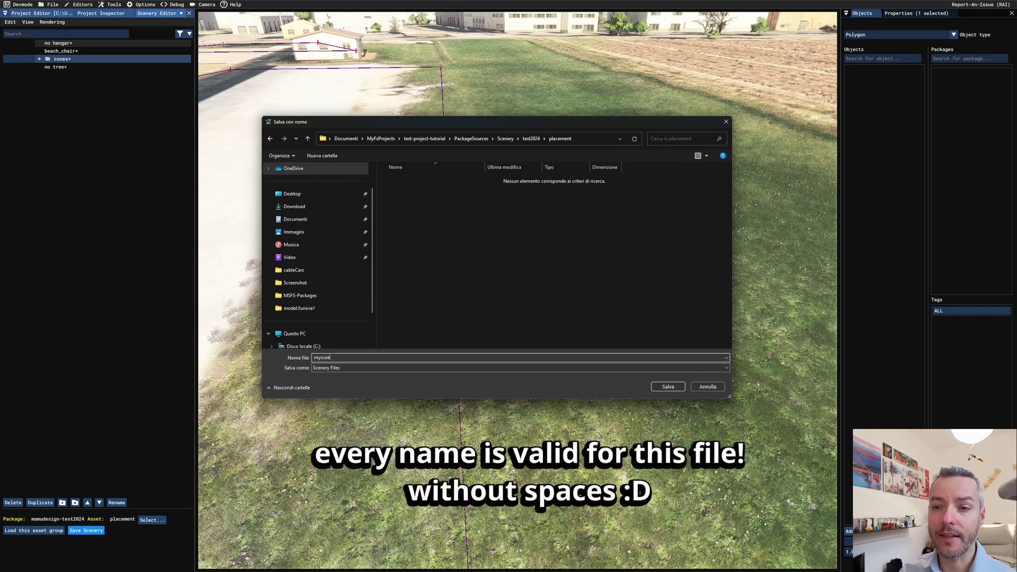
pyautogui.press('BackSpace')
pyautogui.write('neryplacemetn')
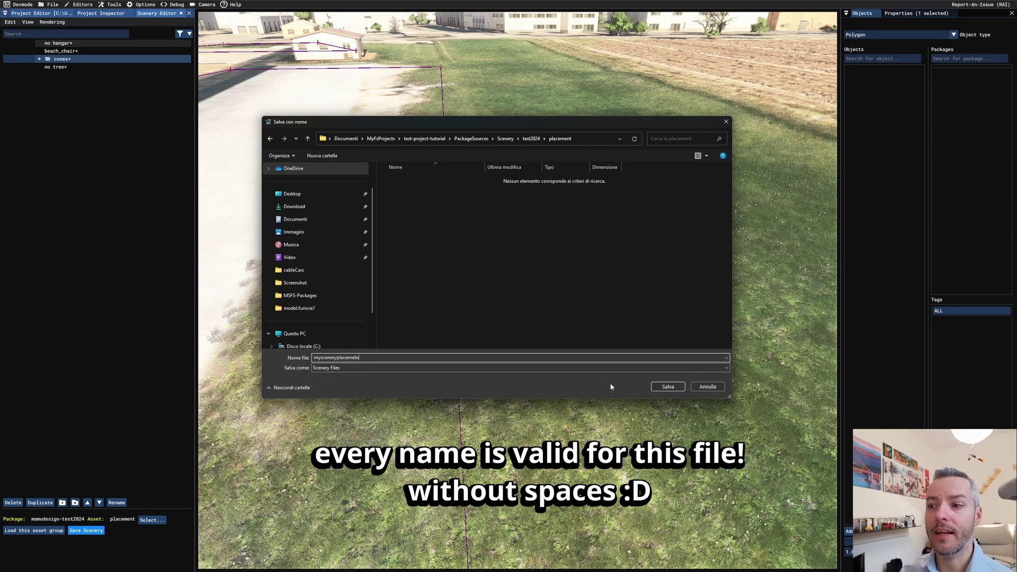
pyautogui.click(667, 387)
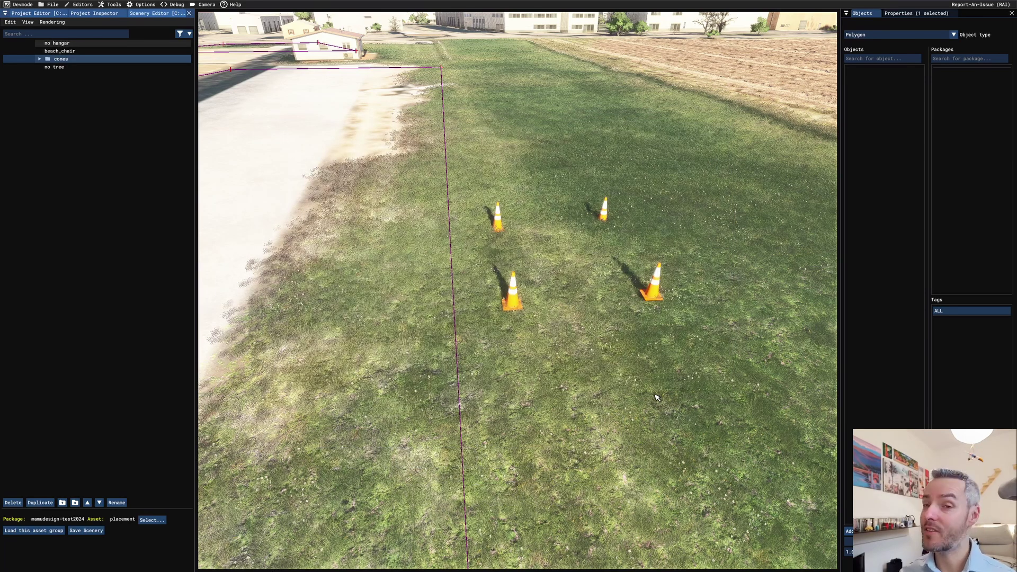
# Step: Save the scenery again, close the Scenery Editor, and agree to build outdated packages
pyautogui.click(86, 530)
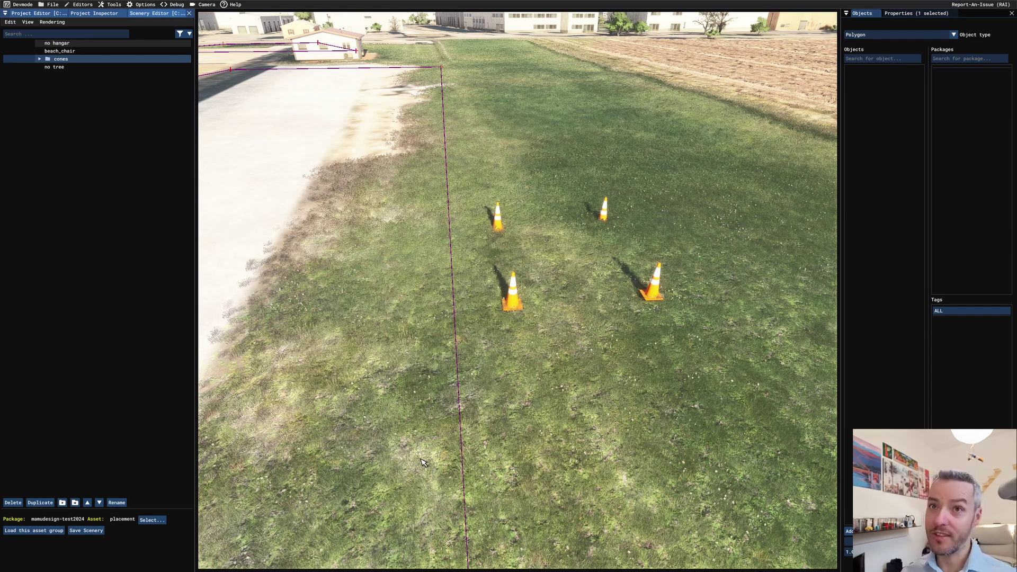
pyautogui.click(190, 14)
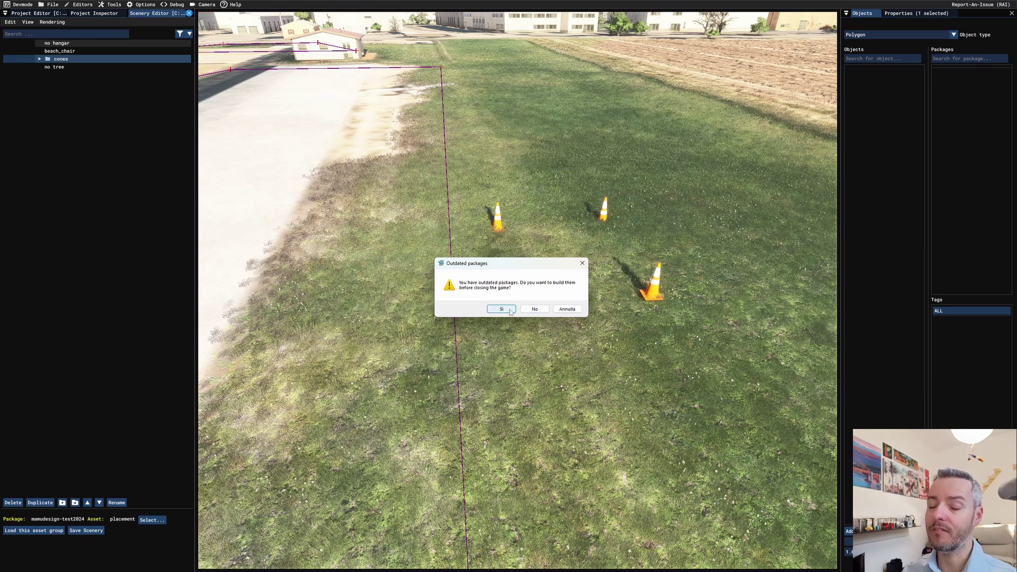
pyautogui.click(511, 311)
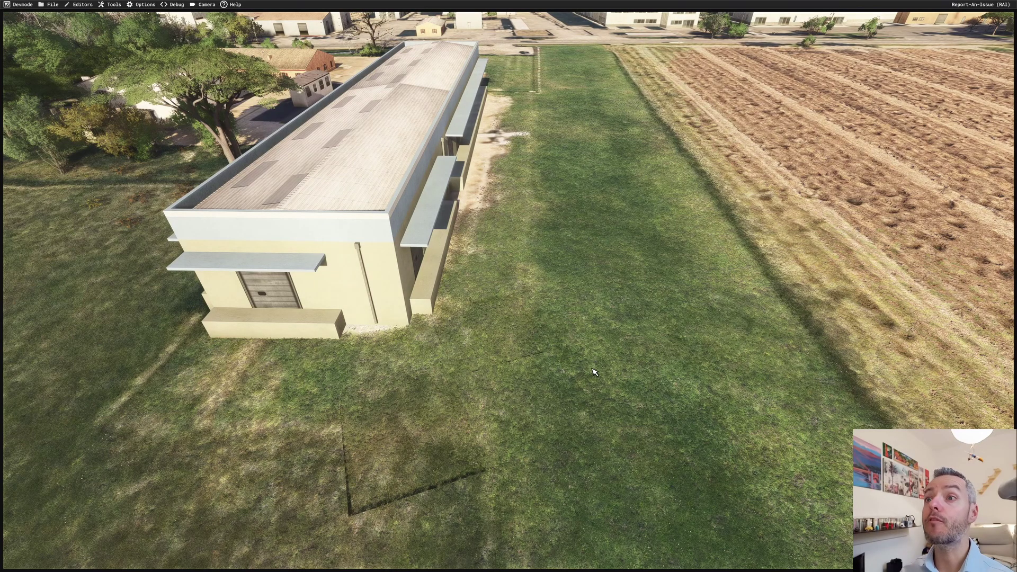
# Step: Reopen the recent test-project-tutorial project
pyautogui.click(49, 6)
pyautogui.moveTo(59, 31)
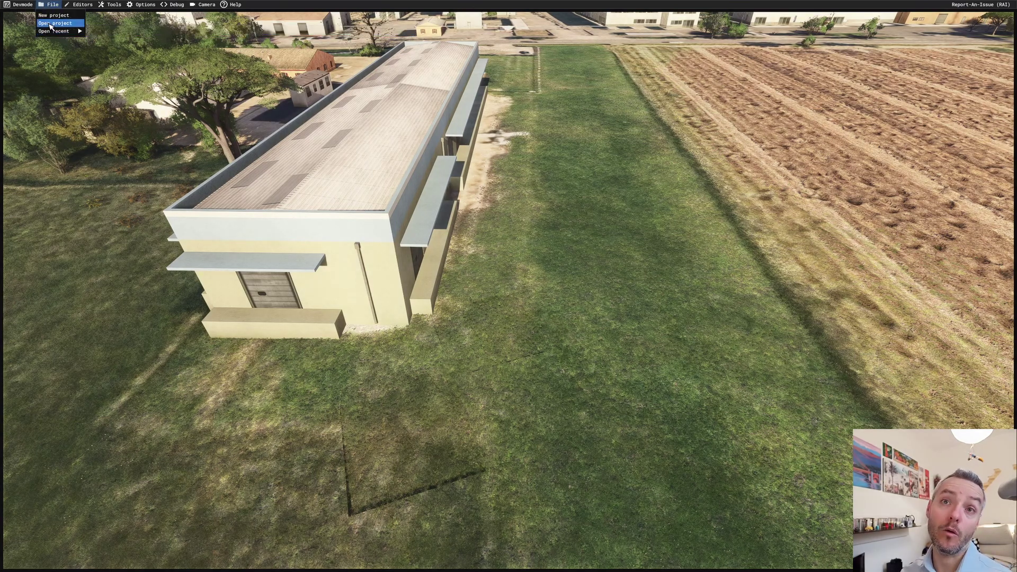
pyautogui.click(119, 32)
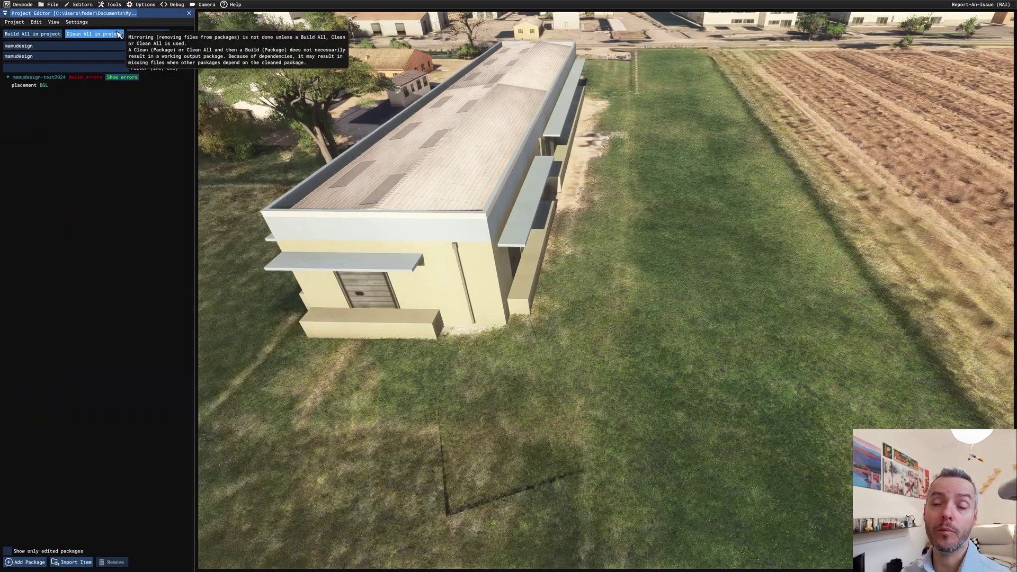
# Step: Load the placement scenery into the editor via the Project Inspector and return to the Project Editor
pyautogui.click(38, 85)
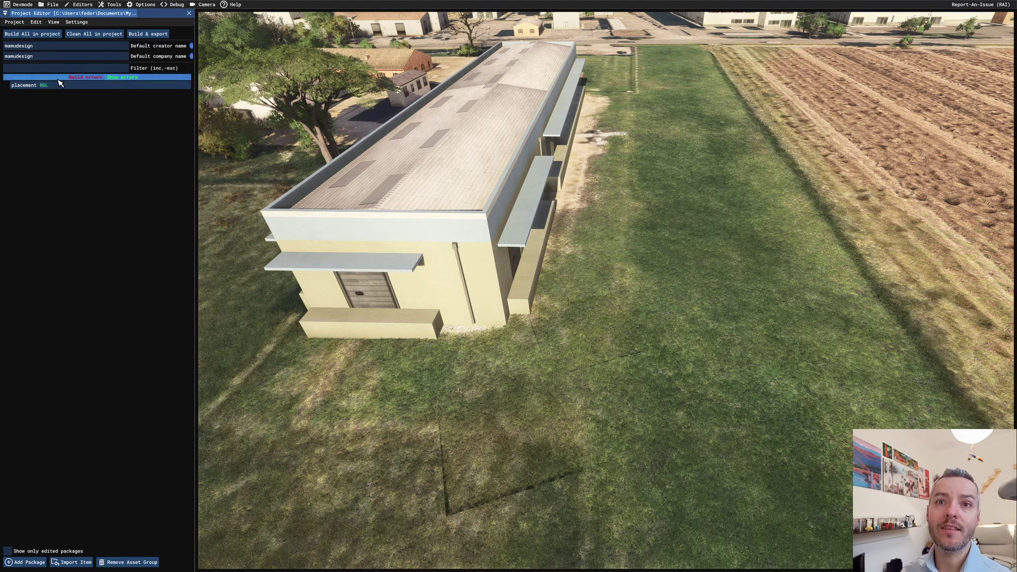
pyautogui.click(53, 23)
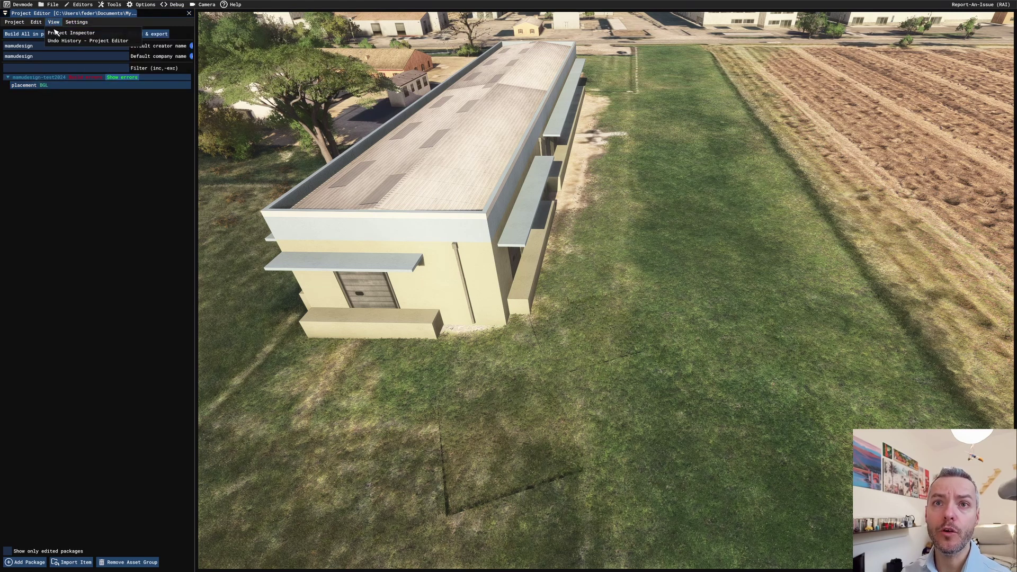
pyautogui.click(70, 33)
pyautogui.click(38, 66)
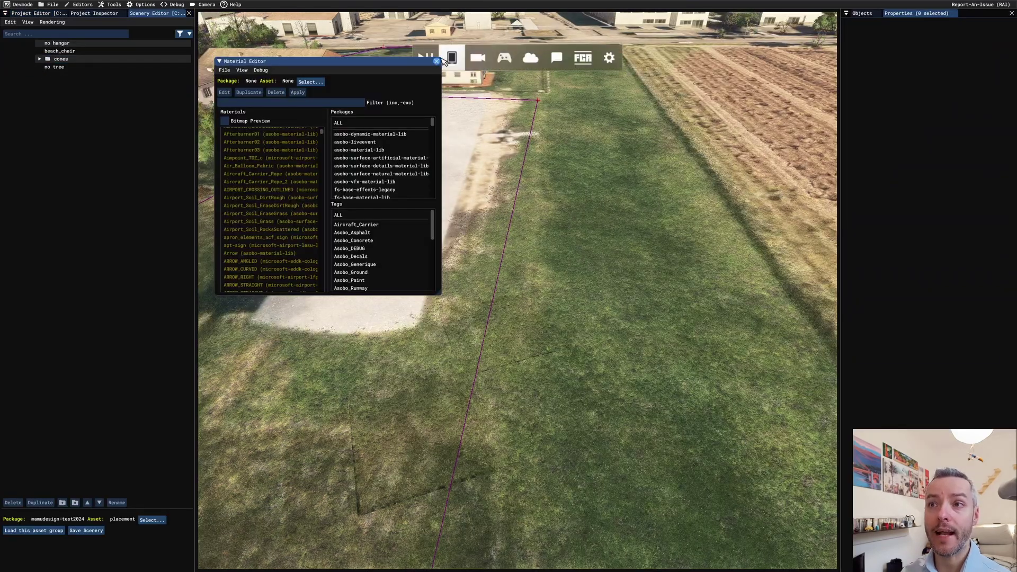
pyautogui.click(436, 61)
pyautogui.click(73, 44)
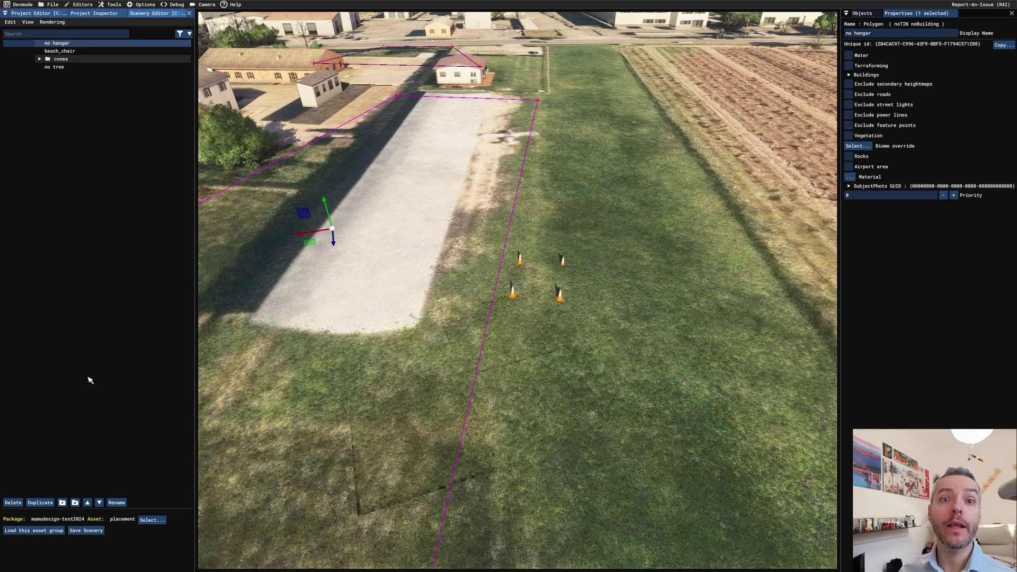
pyautogui.click(37, 14)
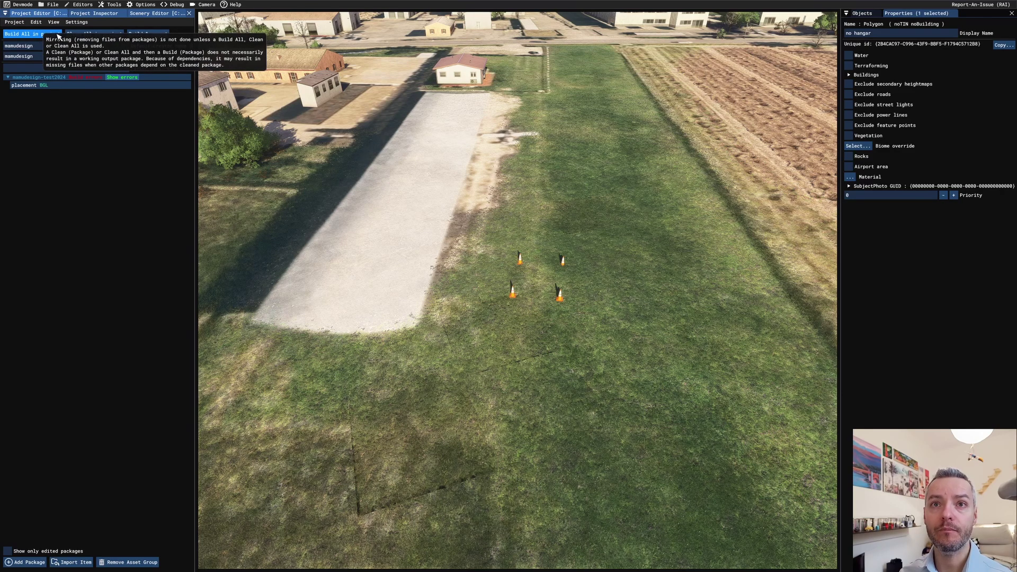
# Step: Build all packages, acknowledge the export reminder and finished build, then close the editor panels
pyautogui.click(58, 36)
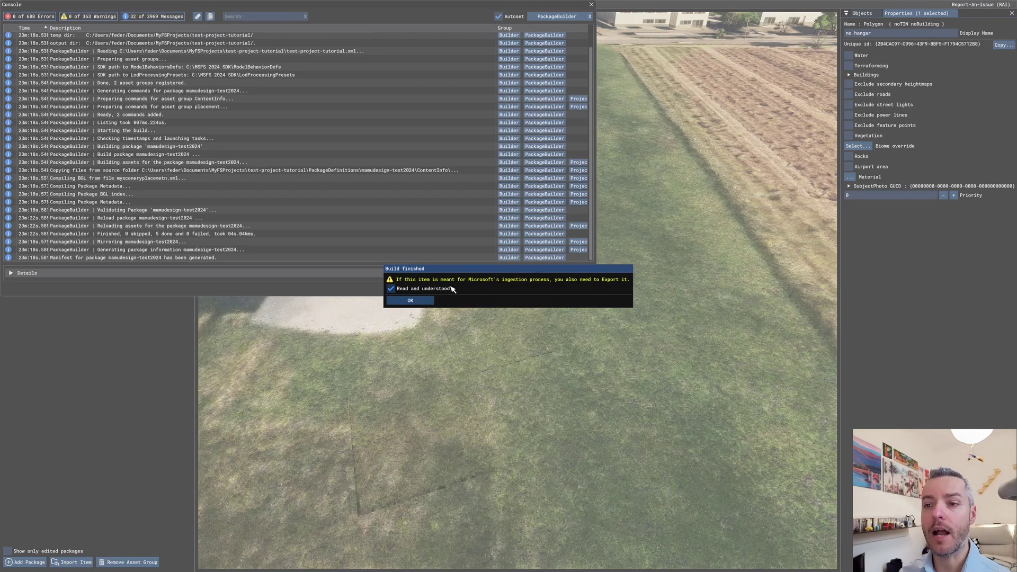
pyautogui.click(419, 290)
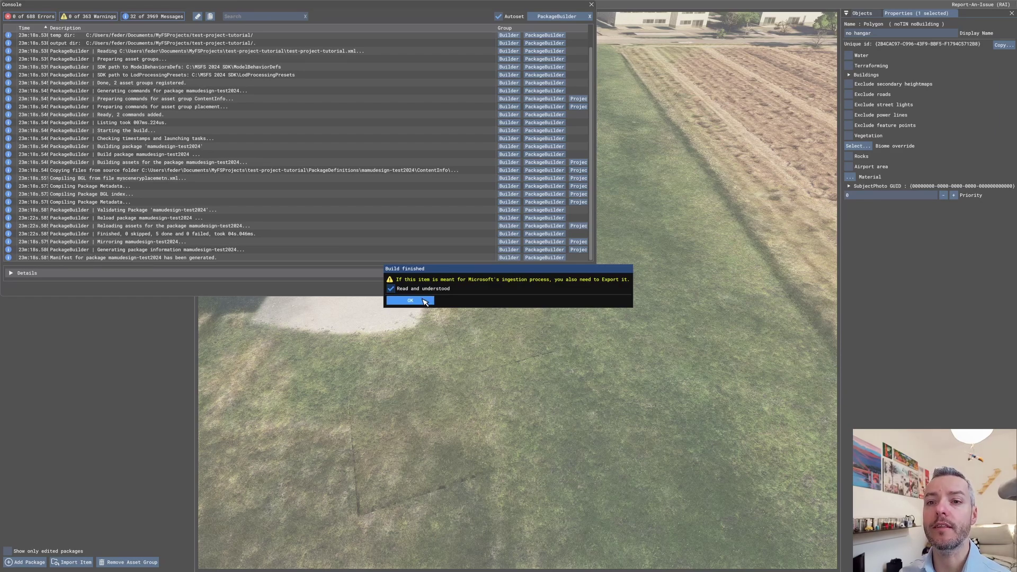
pyautogui.click(424, 301)
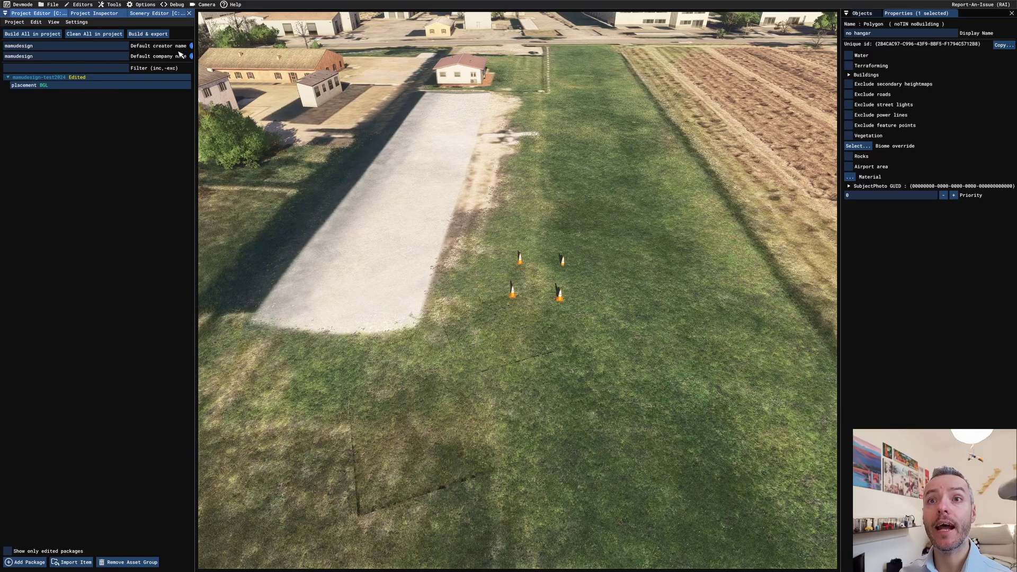
pyautogui.click(191, 13)
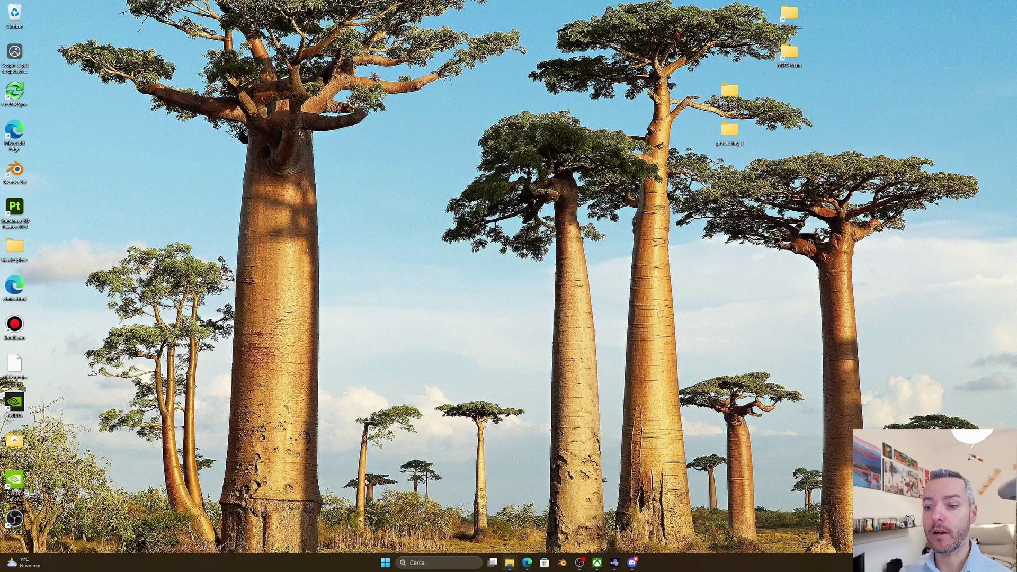
# Step: In File Explorer, go to Documenti > MyFsProjects > test-project-tutorial > Packages and select mamudesign-test2024
pyautogui.moveTo(509, 563)
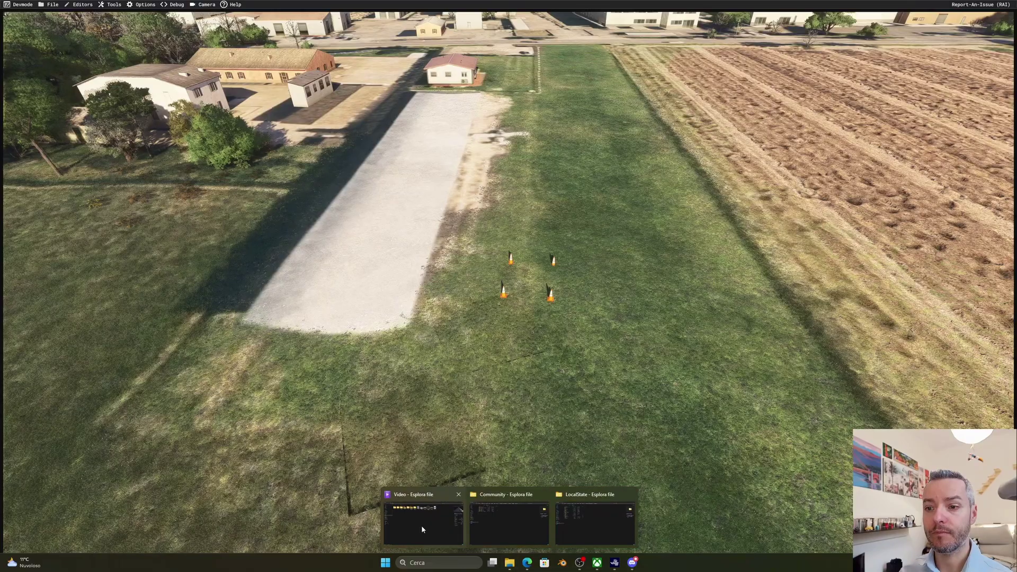
pyautogui.click(422, 526)
pyautogui.click(47, 126)
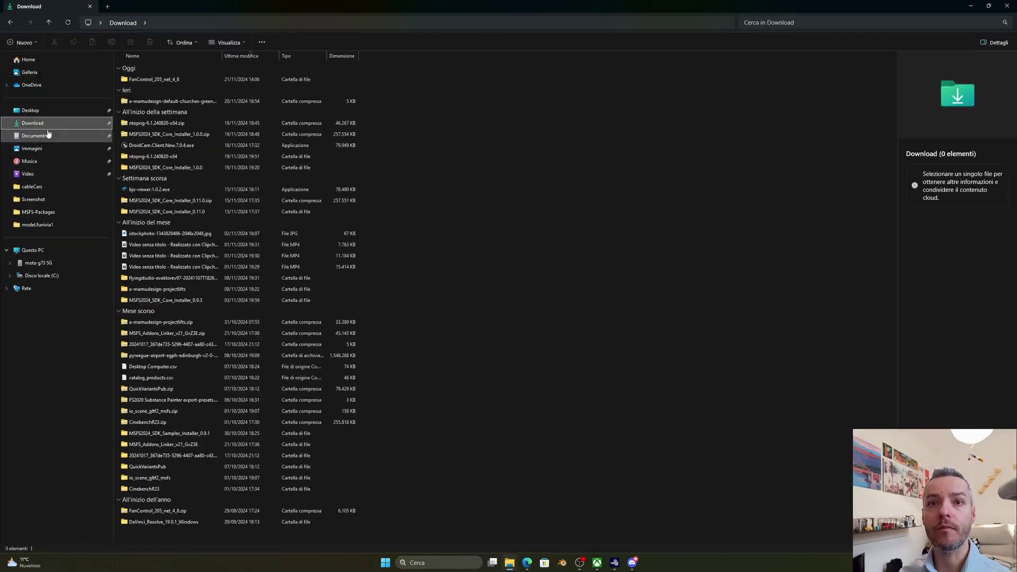
pyautogui.click(47, 135)
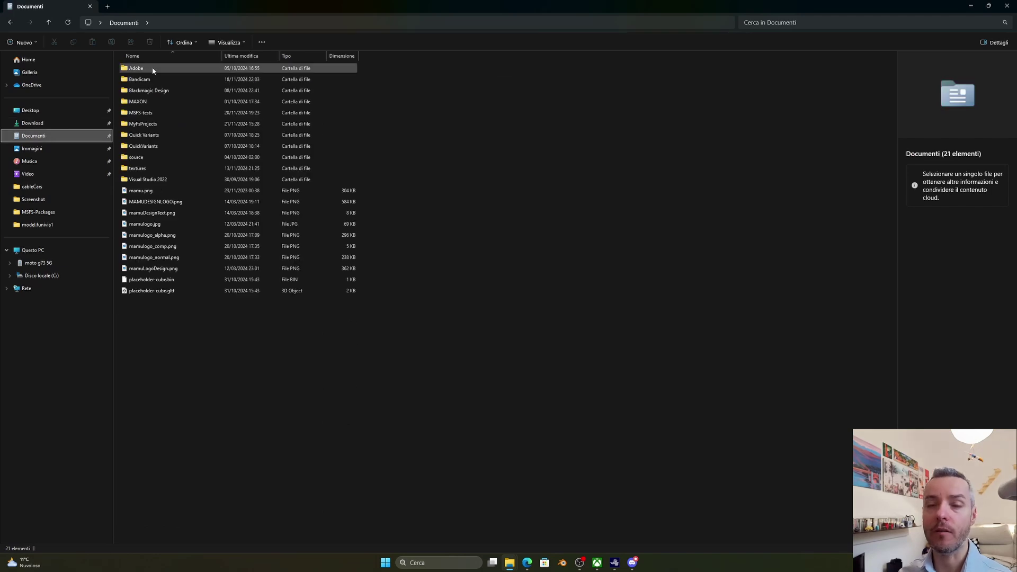
pyautogui.doubleClick(162, 127)
pyautogui.doubleClick(164, 113)
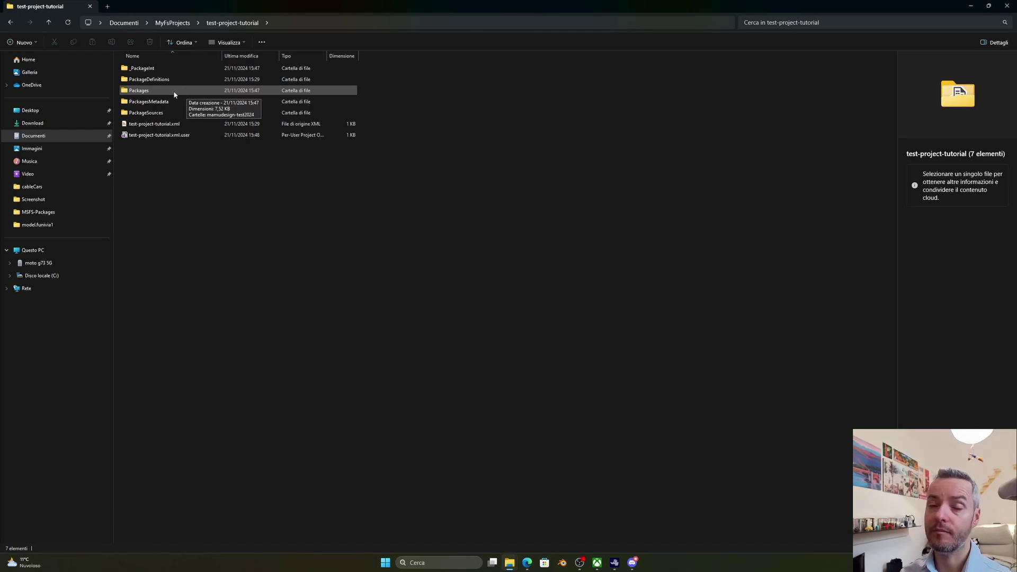
pyautogui.click(177, 93)
pyautogui.click(170, 69)
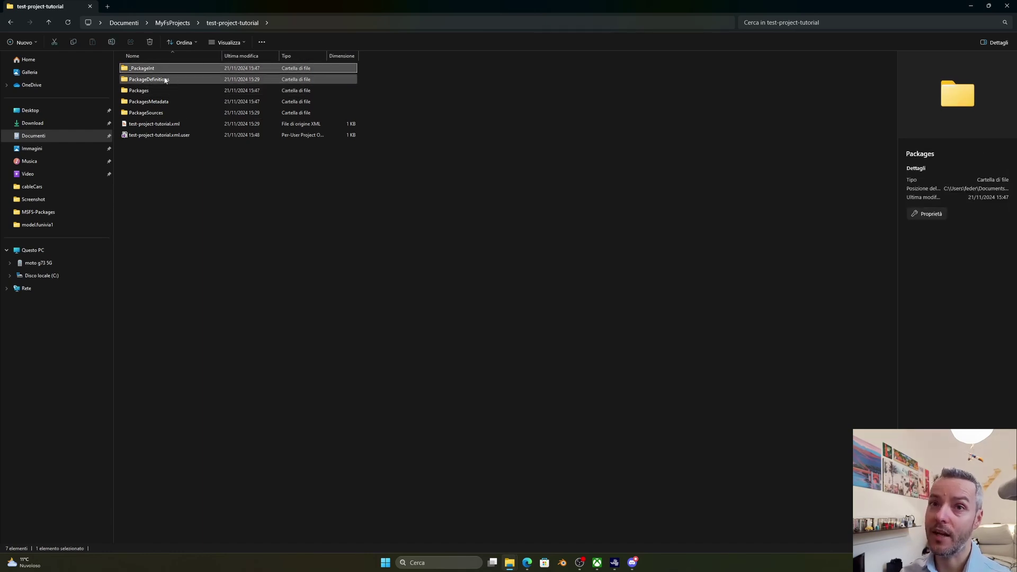
pyautogui.doubleClick(155, 92)
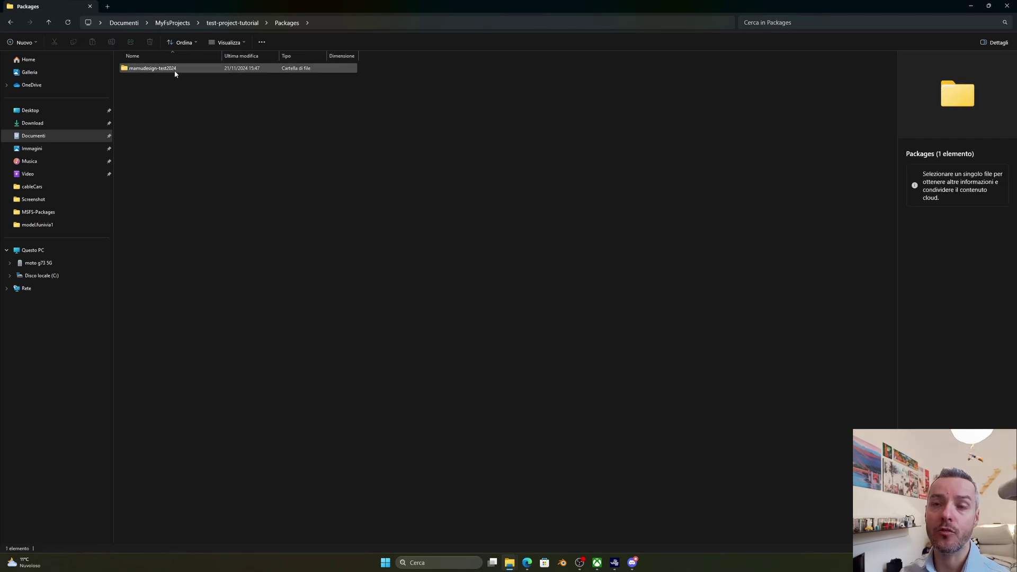
pyautogui.click(175, 72)
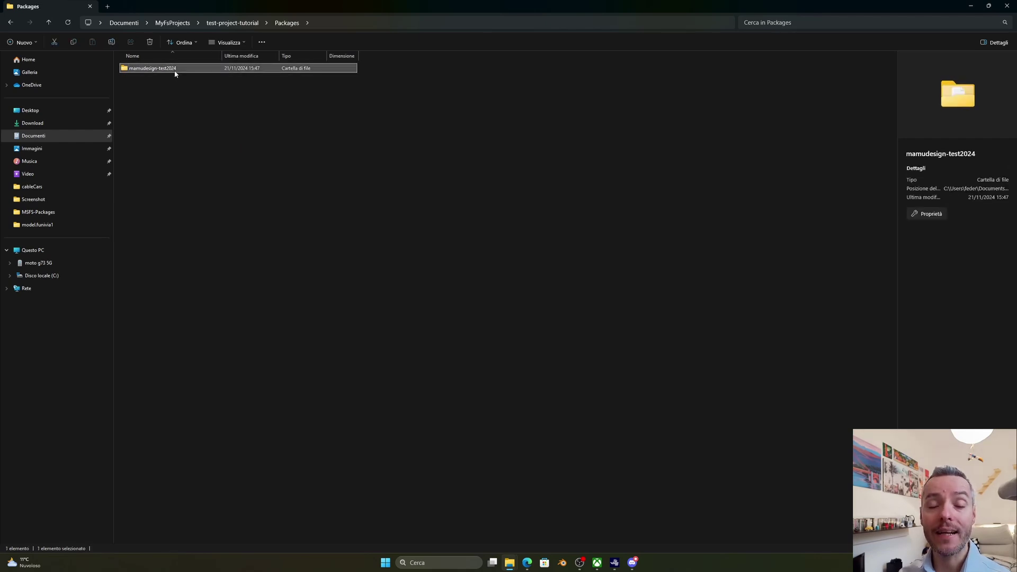